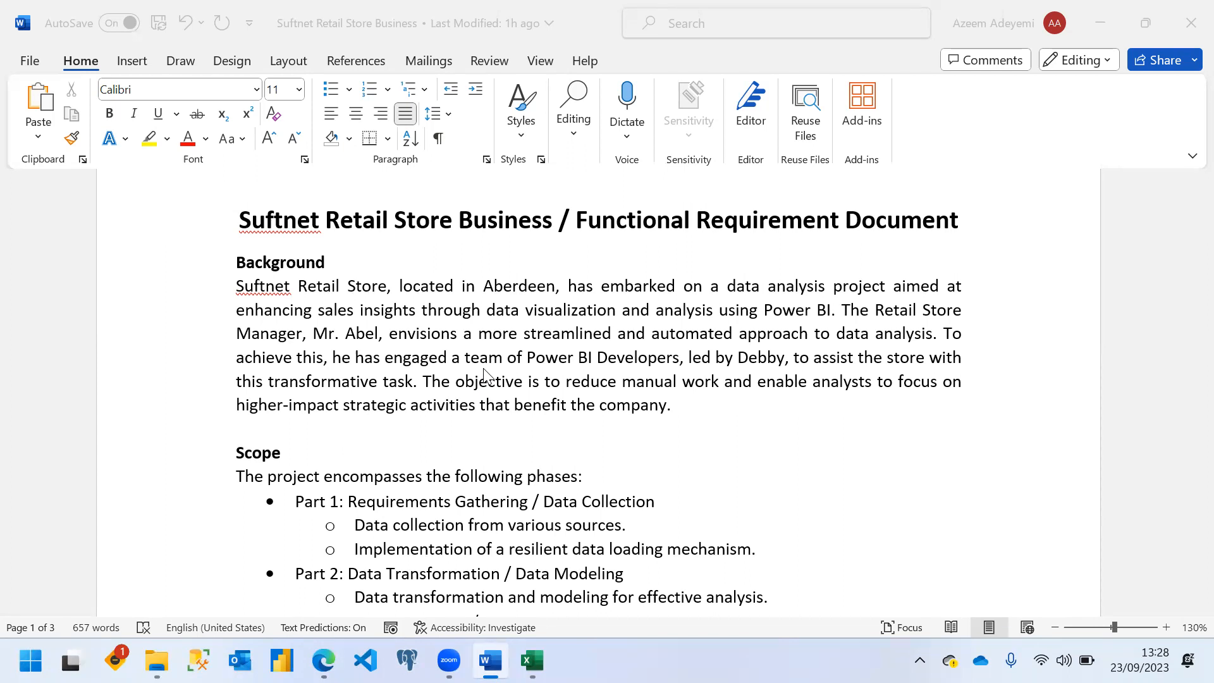
# Step: Read the Background and Scope sections of the functional requirement document, covering all four project phases
pyautogui.click(501, 465)
pyautogui.click(493, 495)
pyautogui.press('Down')
pyautogui.press('Down')
pyautogui.press('Down')
pyautogui.press('Down')
pyautogui.press('Down')
pyautogui.press('Down')
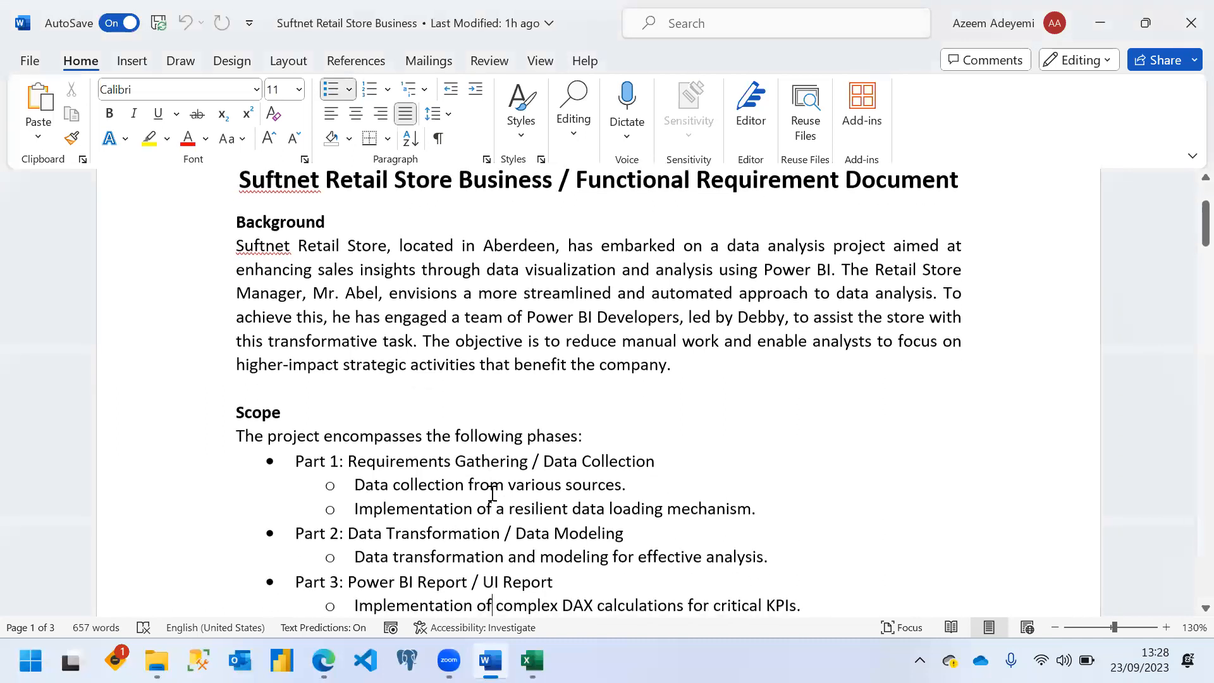
pyautogui.press('Down')
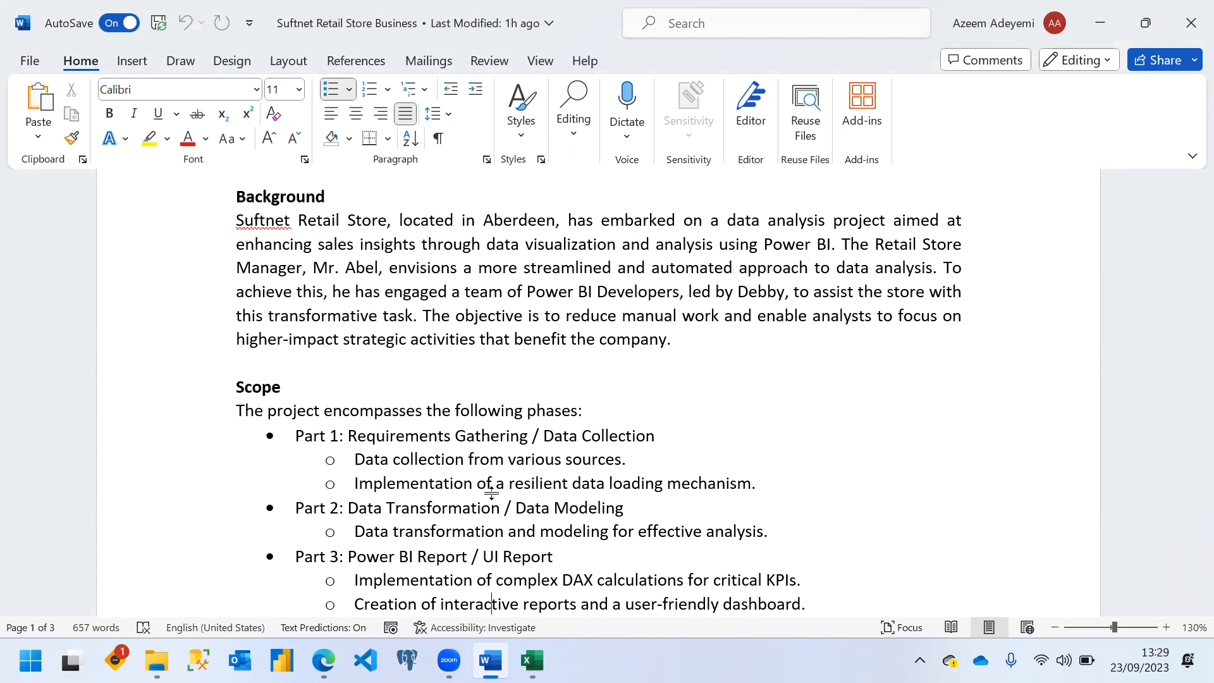
pyautogui.scroll(-1, 492, 490)
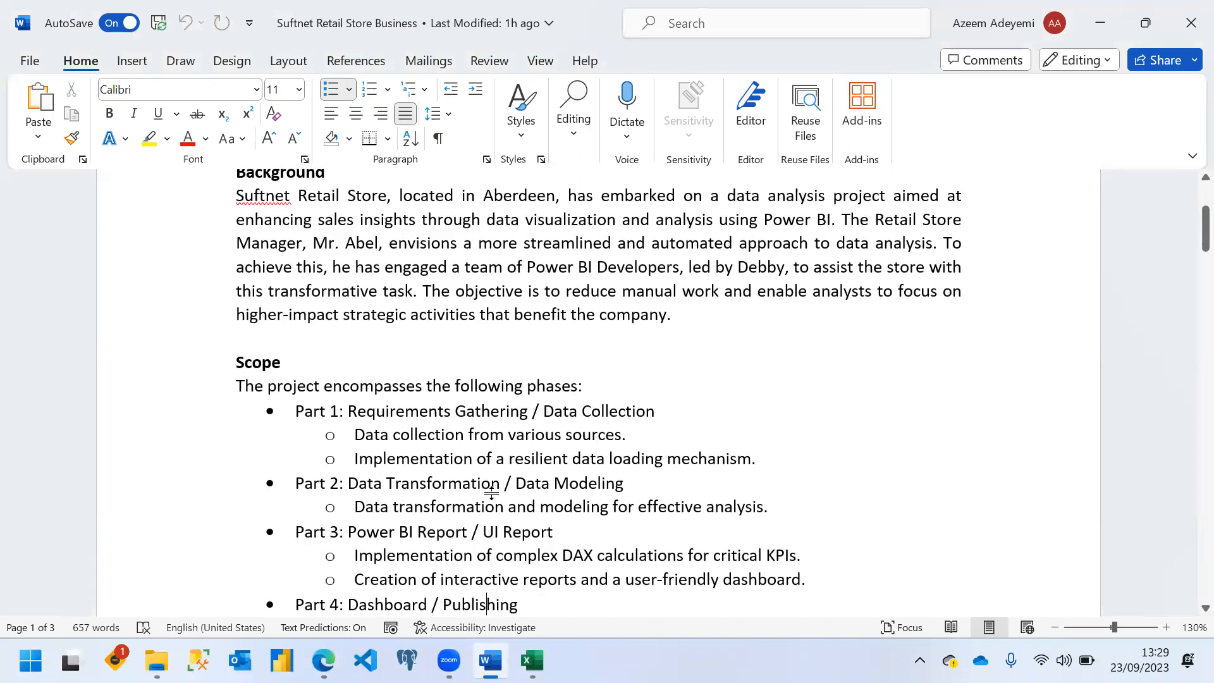
pyautogui.scroll(-1, 491, 491)
pyautogui.scroll(-1, 492, 493)
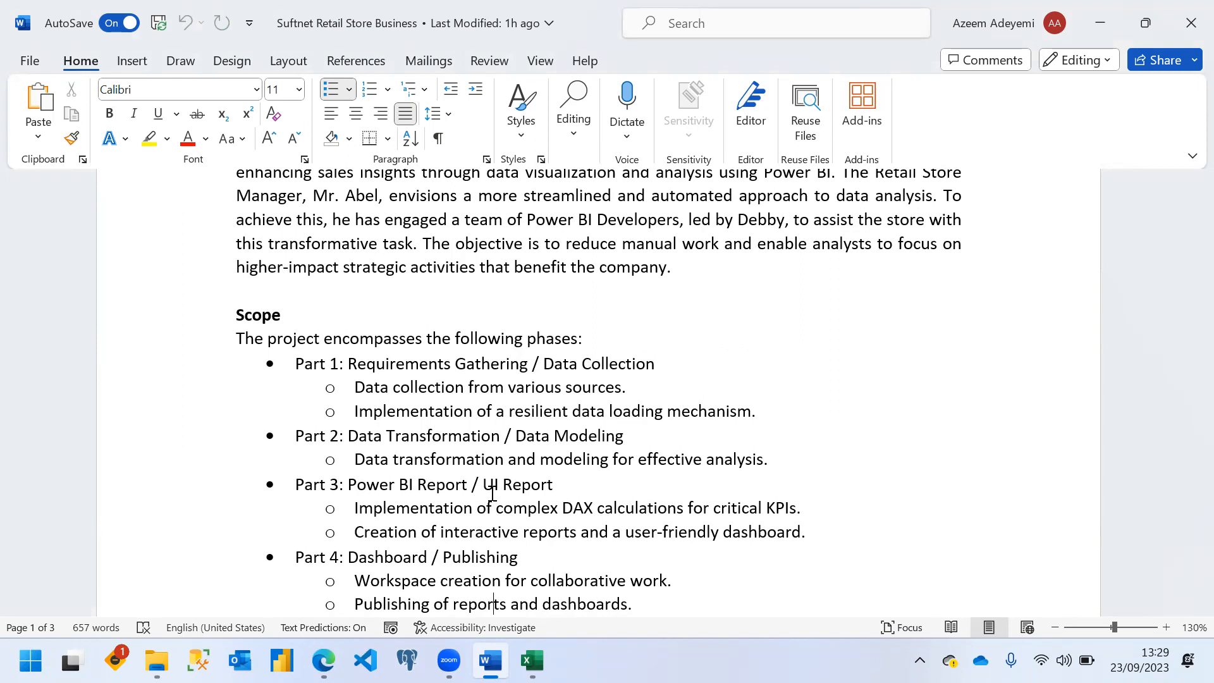
pyautogui.press('Down')
pyautogui.press('Down')
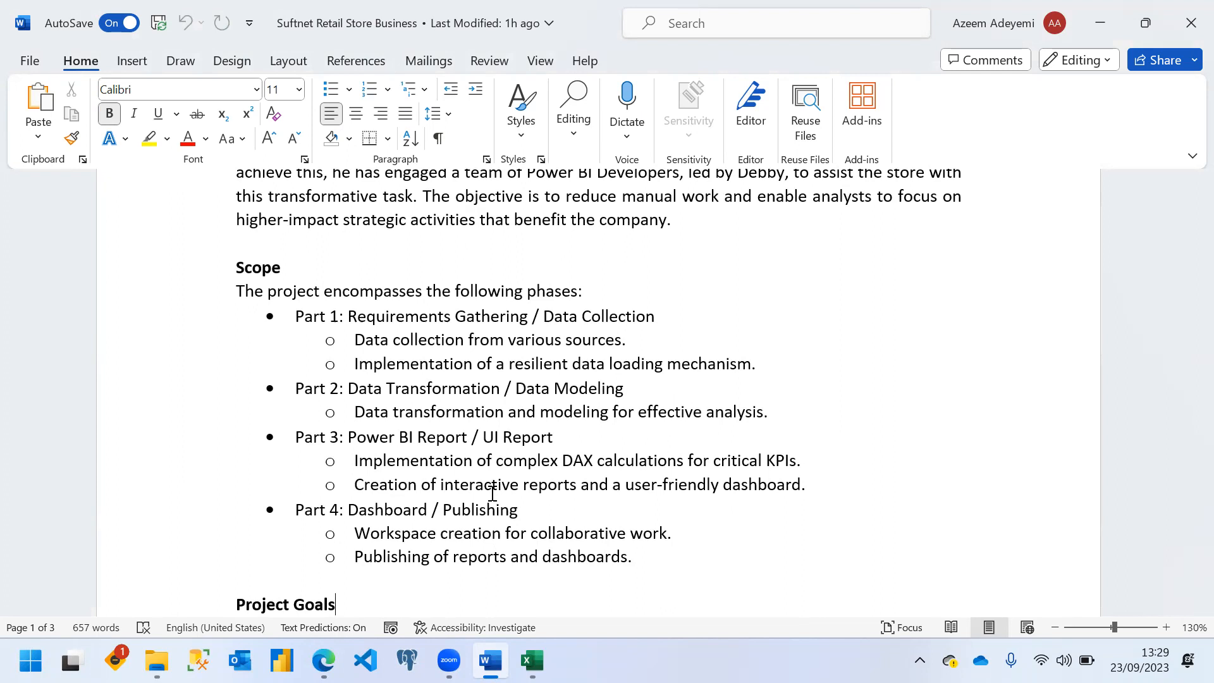
# Step: Read the Project Goals section through the Data Gathering / Requirement source list
pyautogui.press('Down')
pyautogui.press('Down')
pyautogui.press('Down')
pyautogui.press('Down')
pyautogui.press('Down')
pyautogui.press('Down')
pyautogui.press('Down')
pyautogui.press('Down')
pyautogui.press('Down')
pyautogui.press('Down')
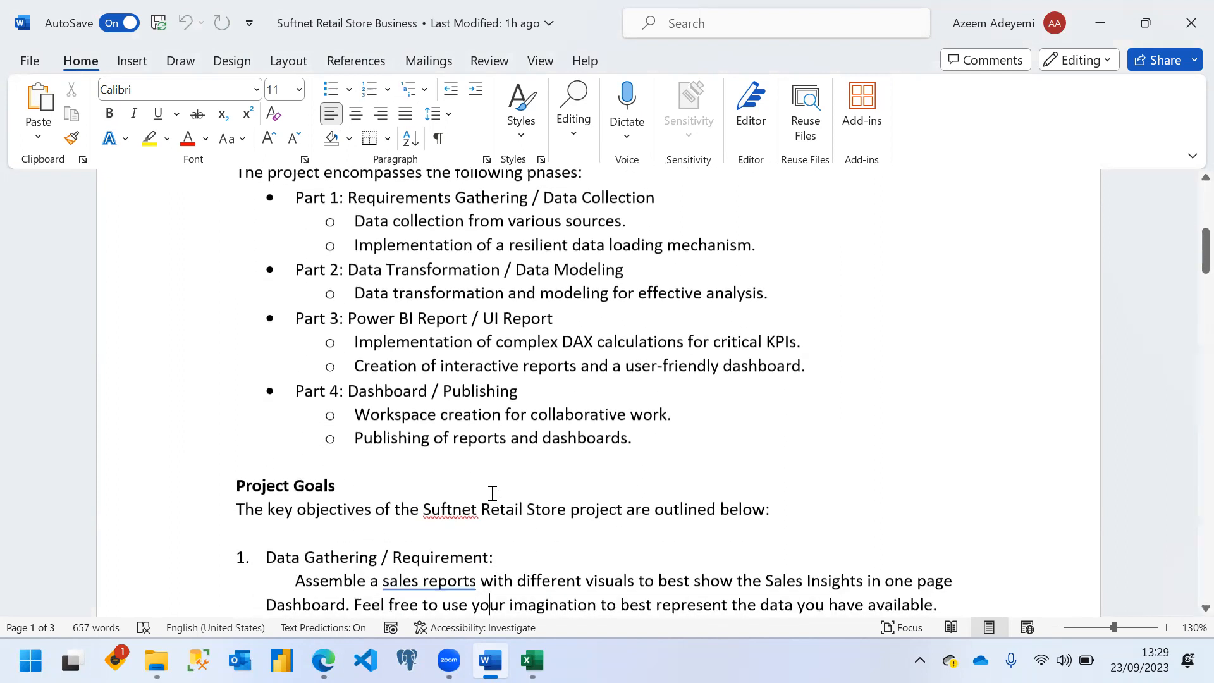
pyautogui.press('Down')
pyautogui.press('Down')
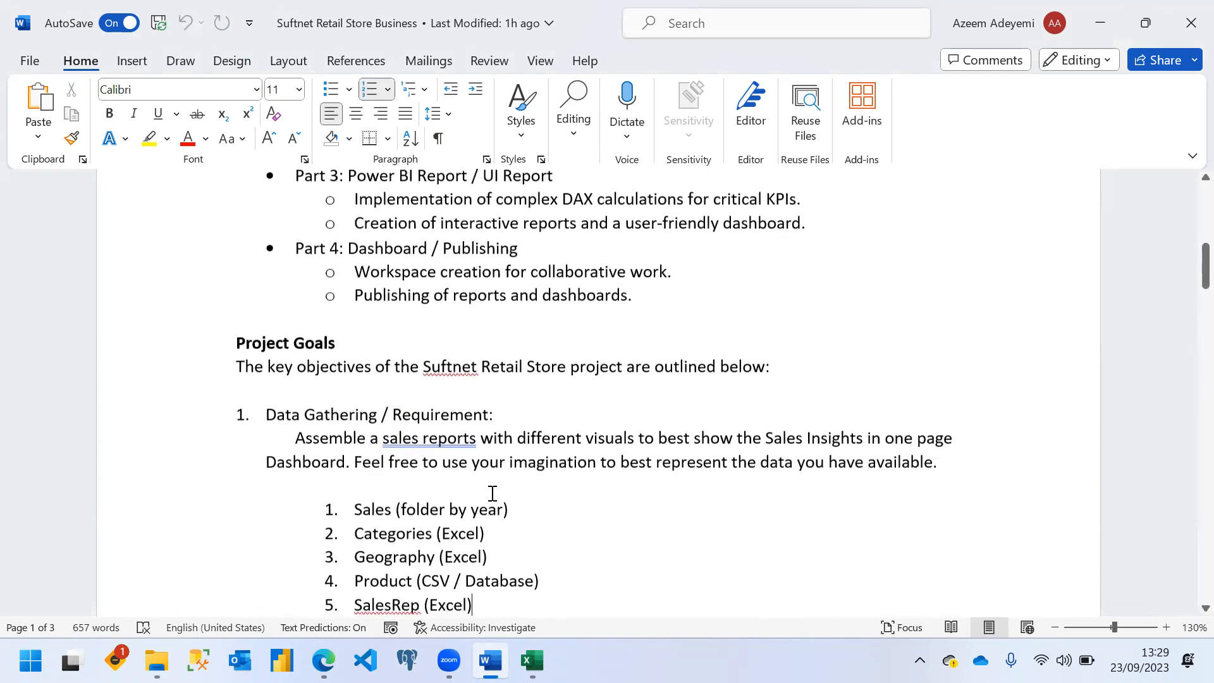
pyautogui.press('Down')
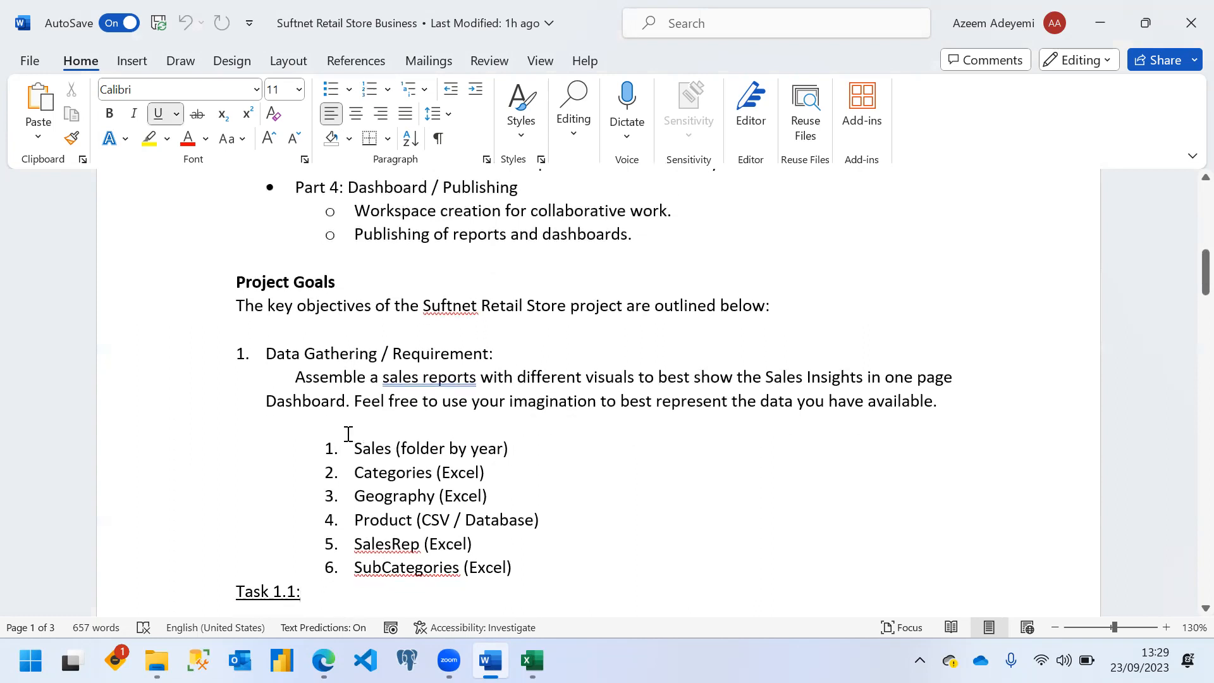
# Step: Switch to File Explorer, go to the Sales folder in Project Datasets, and open Sales 2014 in a maximized Excel window
pyautogui.hotkey('alt', 'Tab')
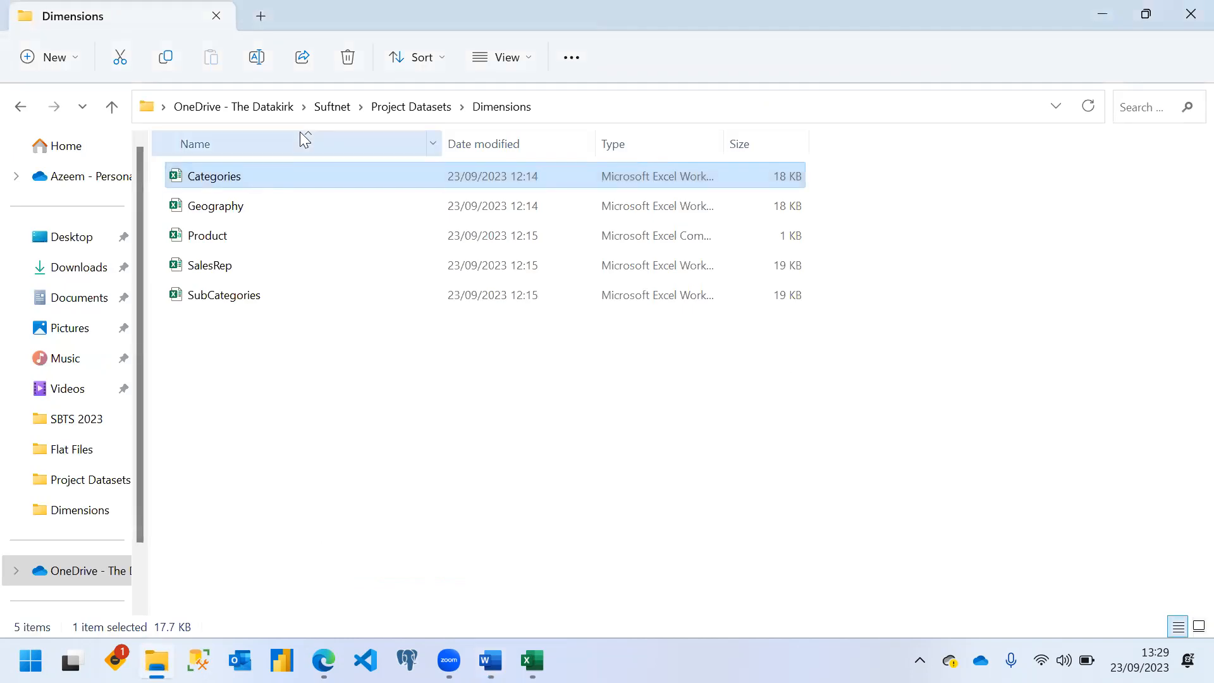
pyautogui.click(405, 108)
pyautogui.doubleClick(207, 208)
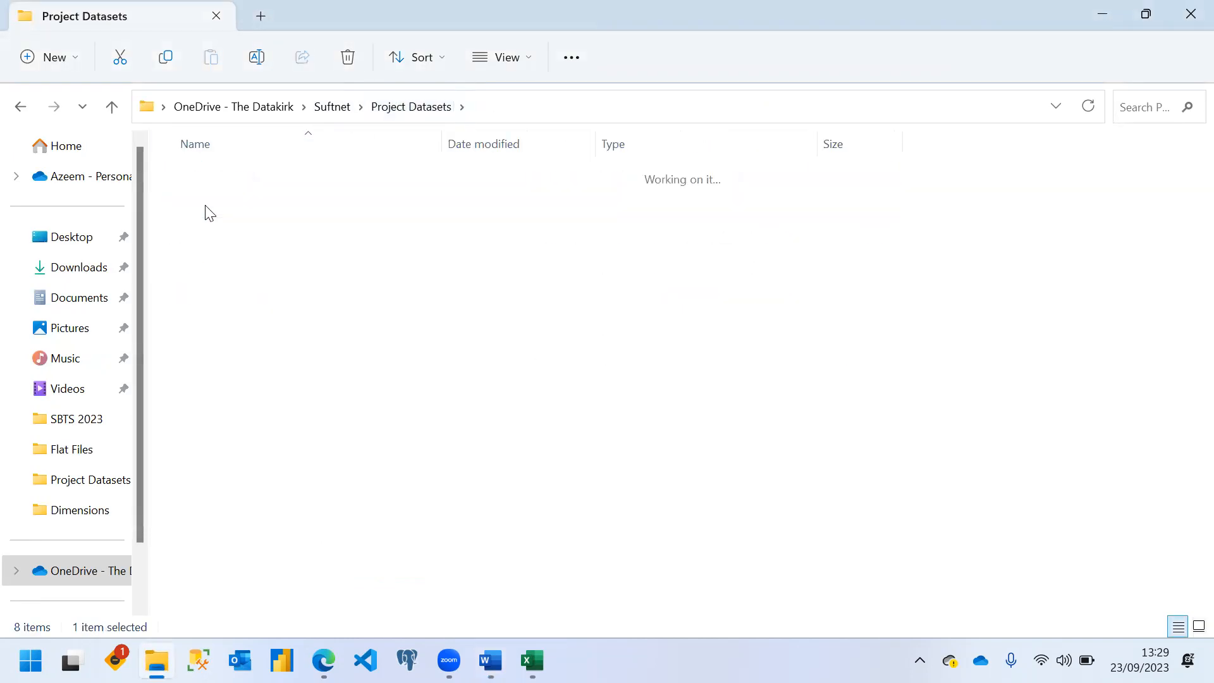
pyautogui.click(231, 180)
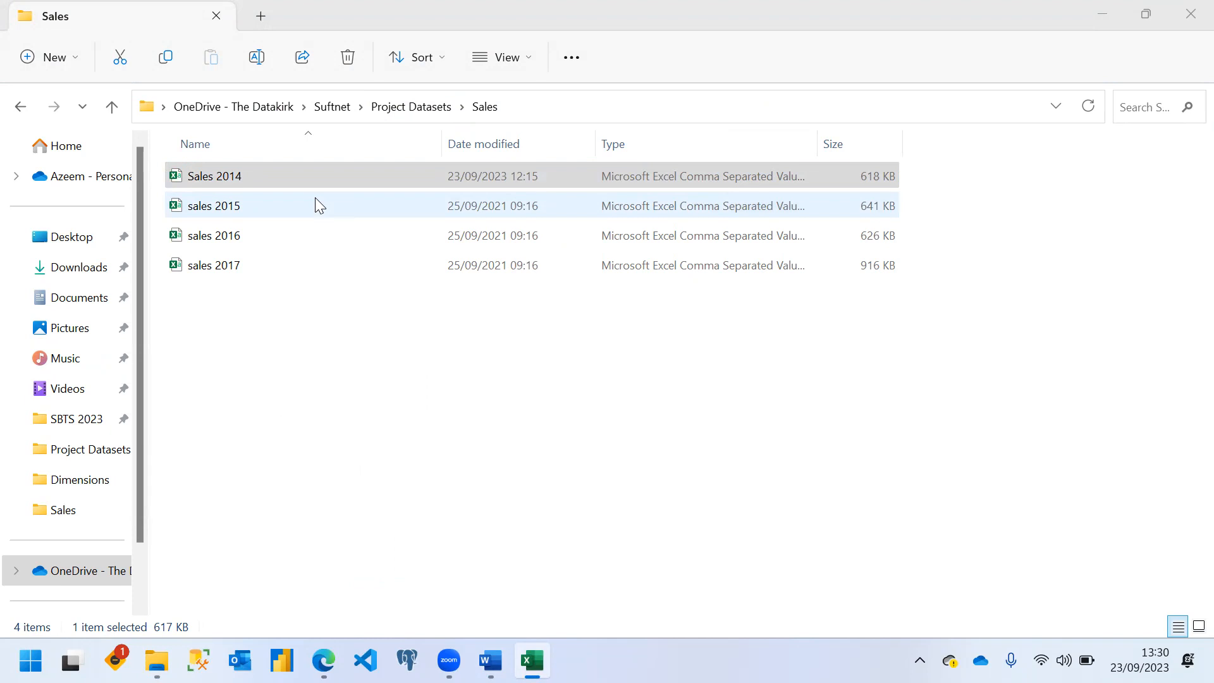
pyautogui.click(533, 657)
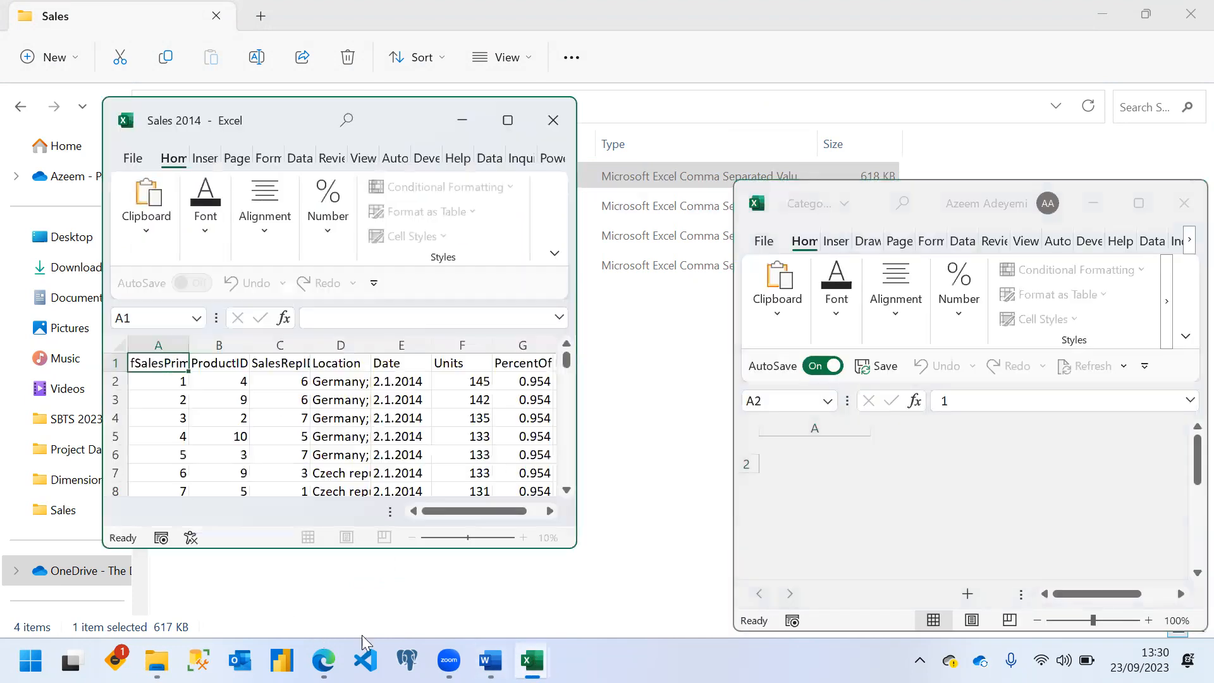
pyautogui.click(507, 120)
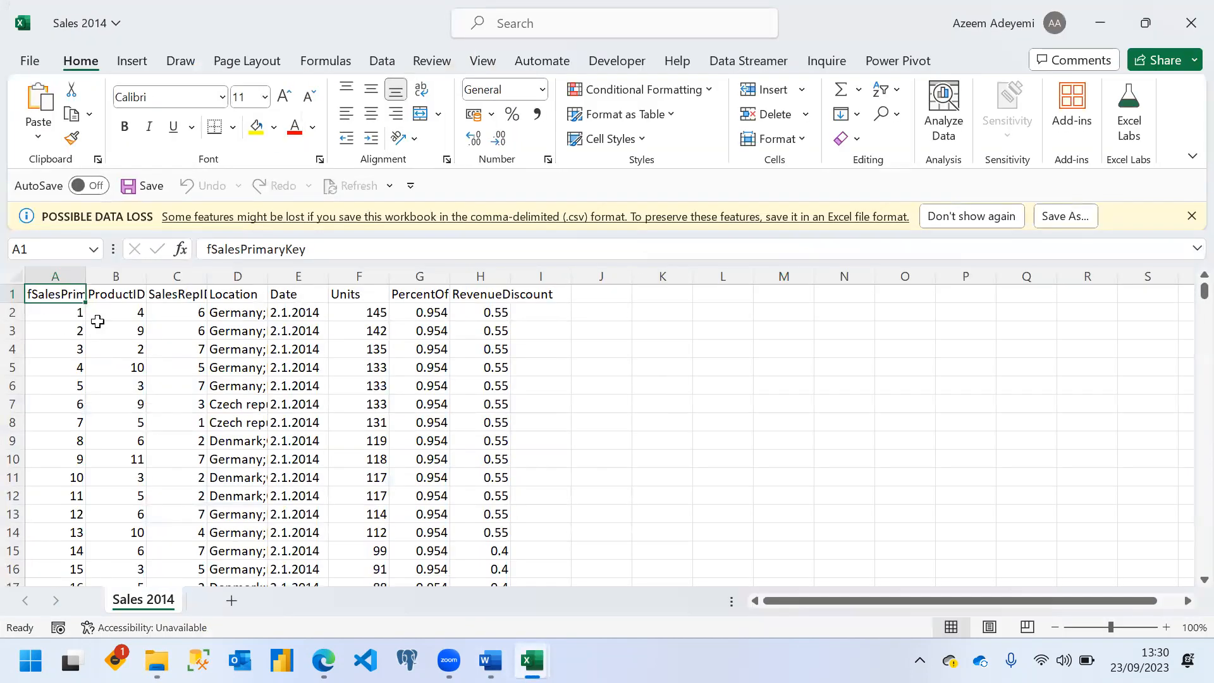
# Step: Autofit columns A to K of the Sales 2014 sheet and slightly widen the Units column
pyautogui.moveTo(55, 276); pyautogui.dragTo(116, 276)
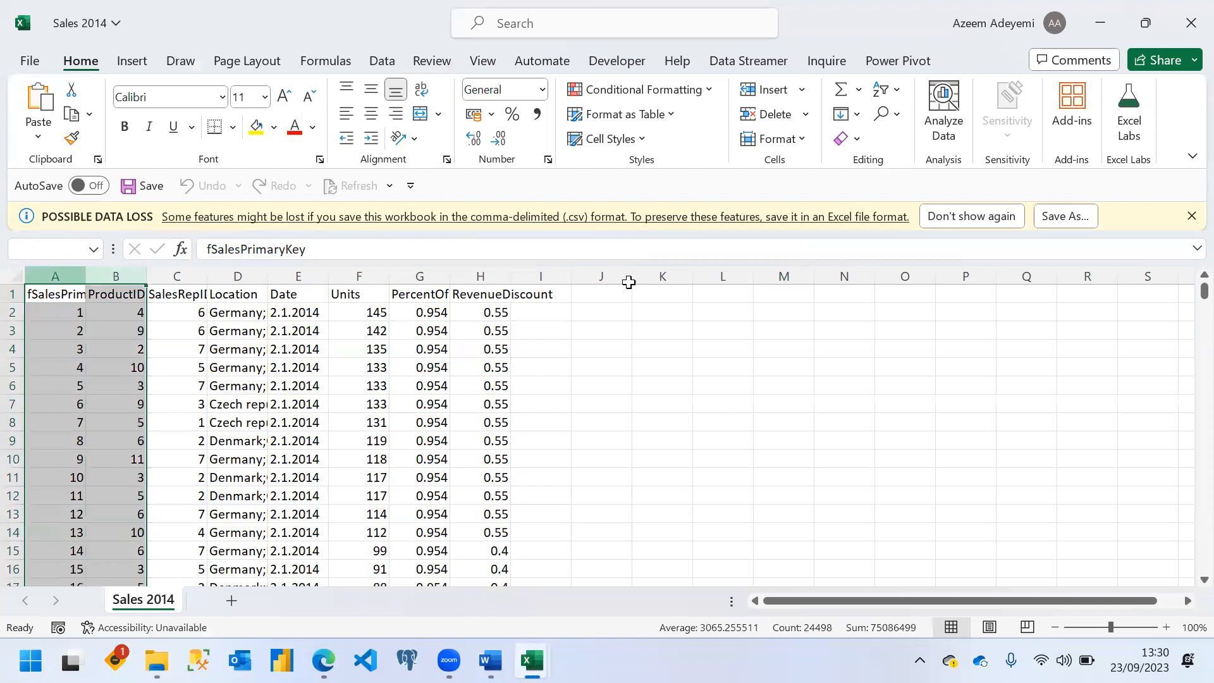
pyautogui.moveTo(629, 282); pyautogui.dragTo(692, 276)
pyautogui.moveTo(86, 277); pyautogui.dragTo(85, 276)
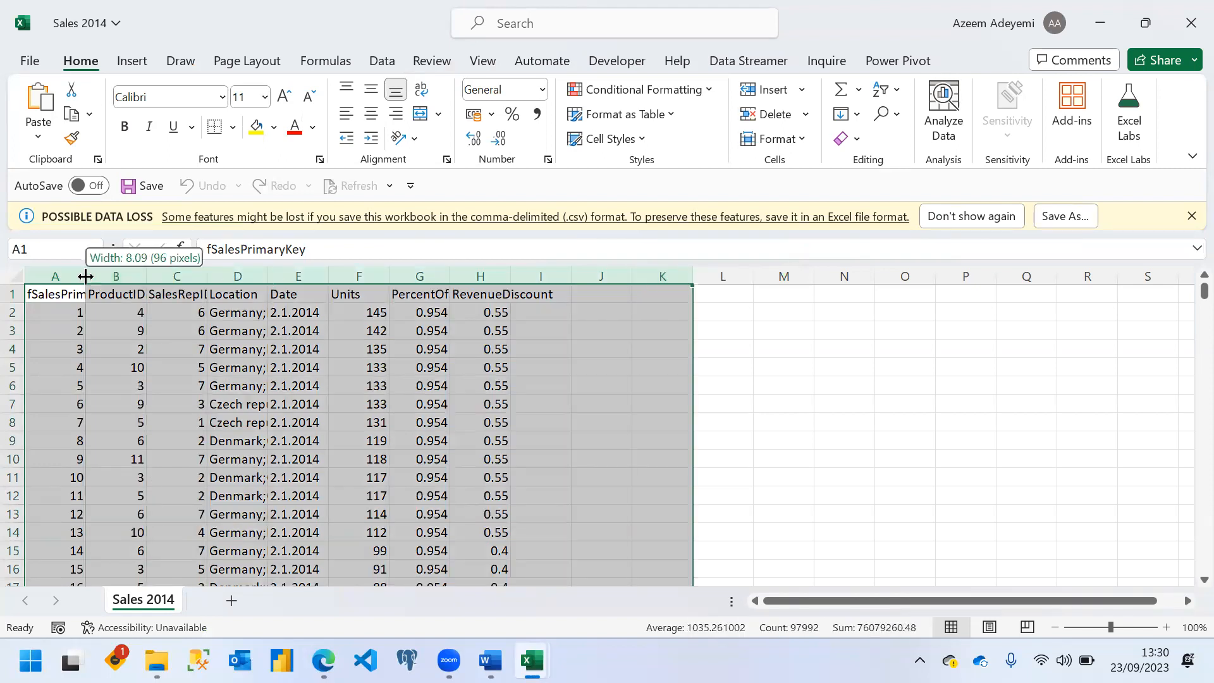
pyautogui.doubleClick(86, 276)
pyautogui.click(243, 329)
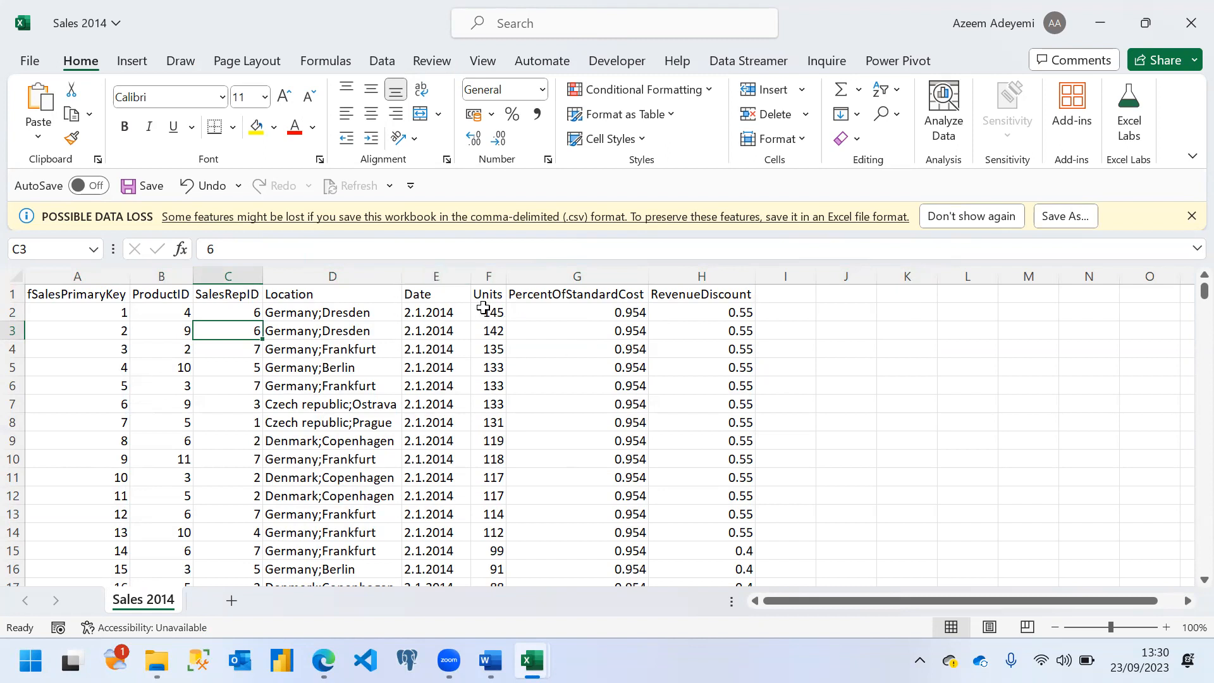
pyautogui.moveTo(507, 275); pyautogui.dragTo(523, 275)
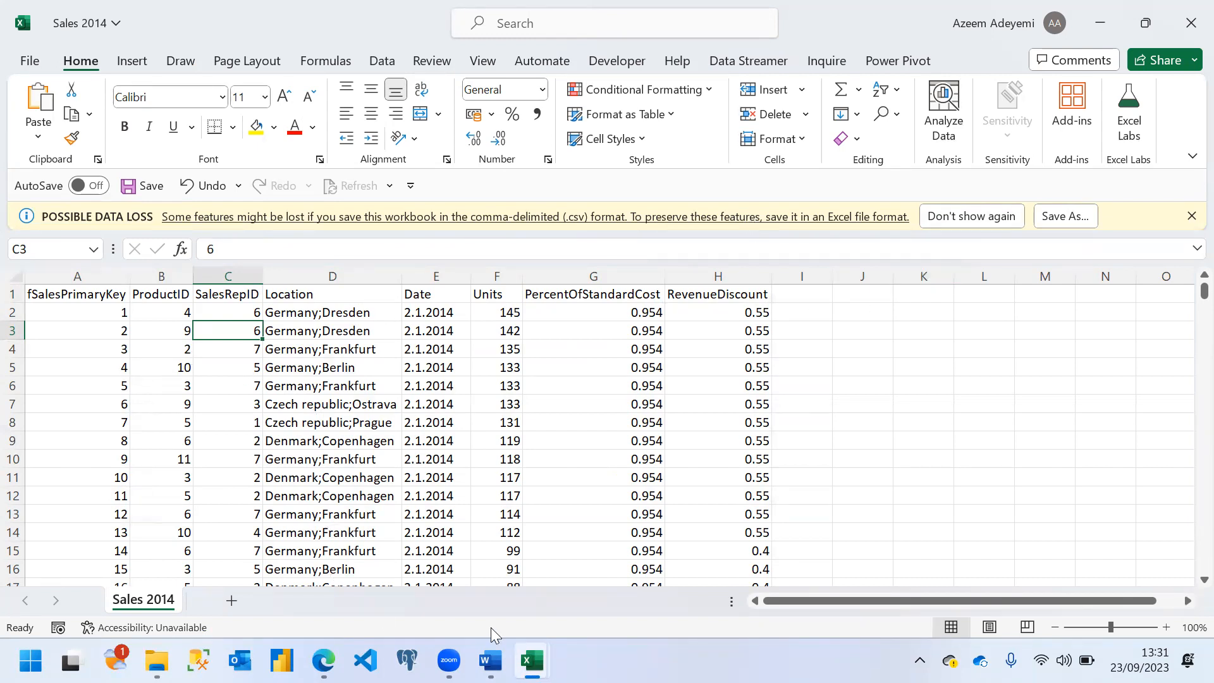
# Step: Check the data source list in the Word requirement document, and open the Dimensions folder of Project Datasets in File Explorer
pyautogui.click(491, 660)
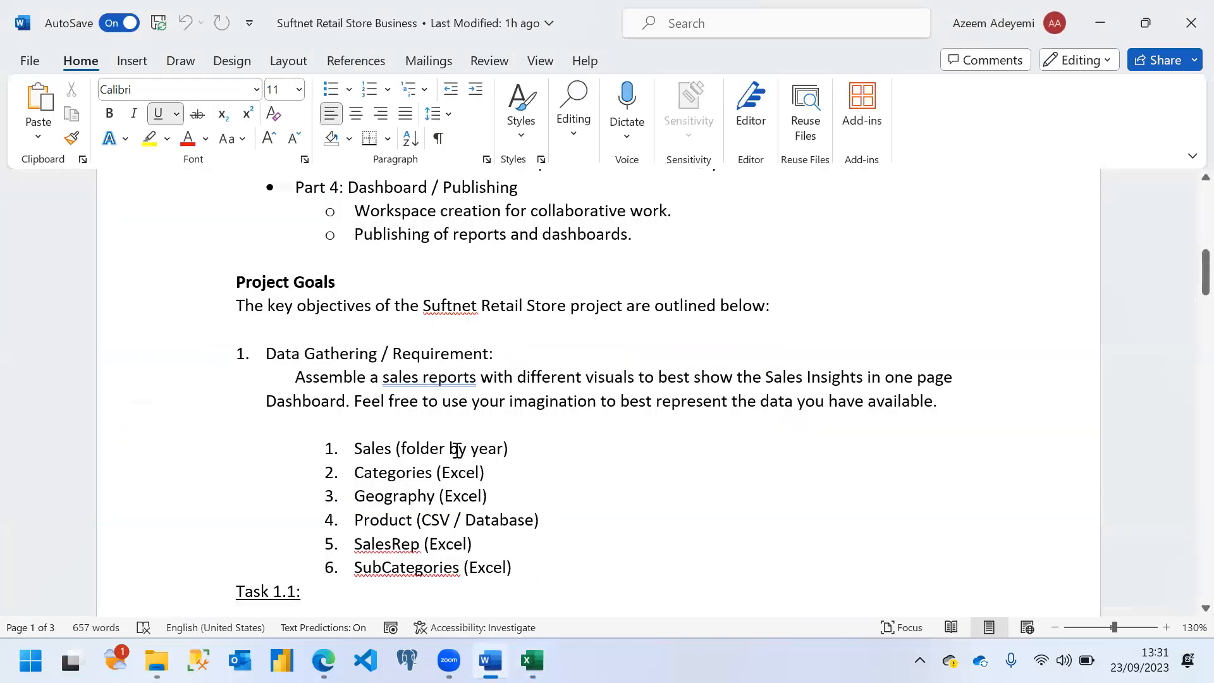
pyautogui.click(447, 455)
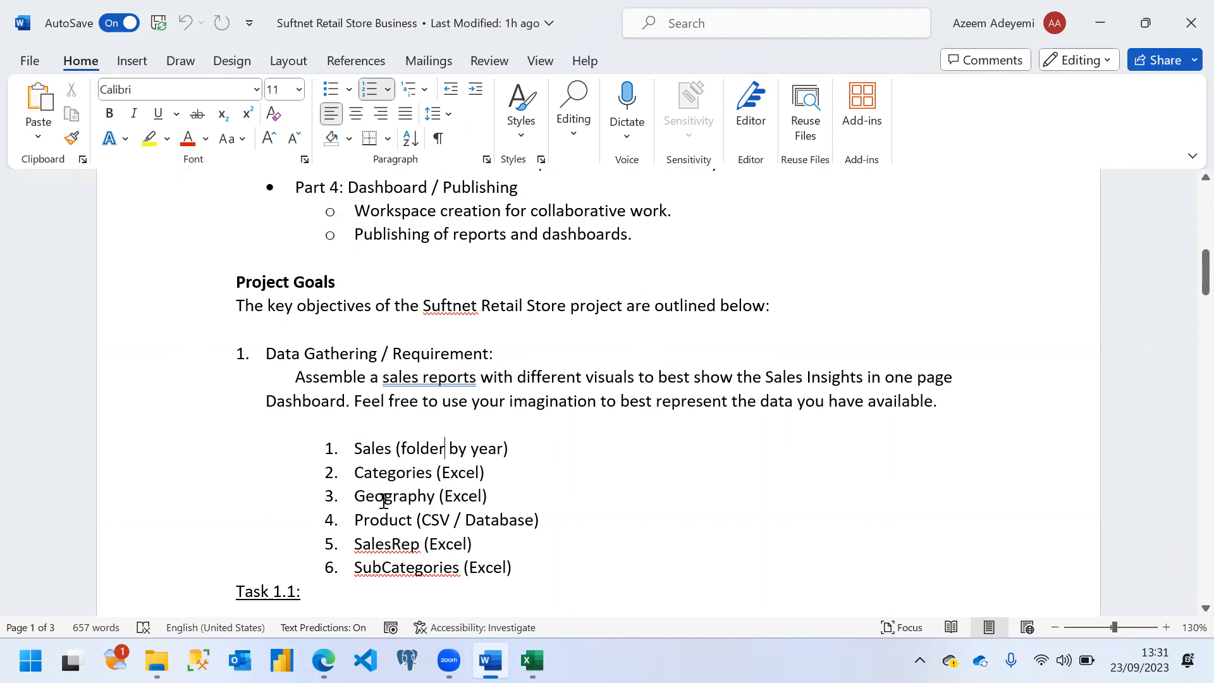
pyautogui.moveTo(157, 660)
pyautogui.click(236, 571)
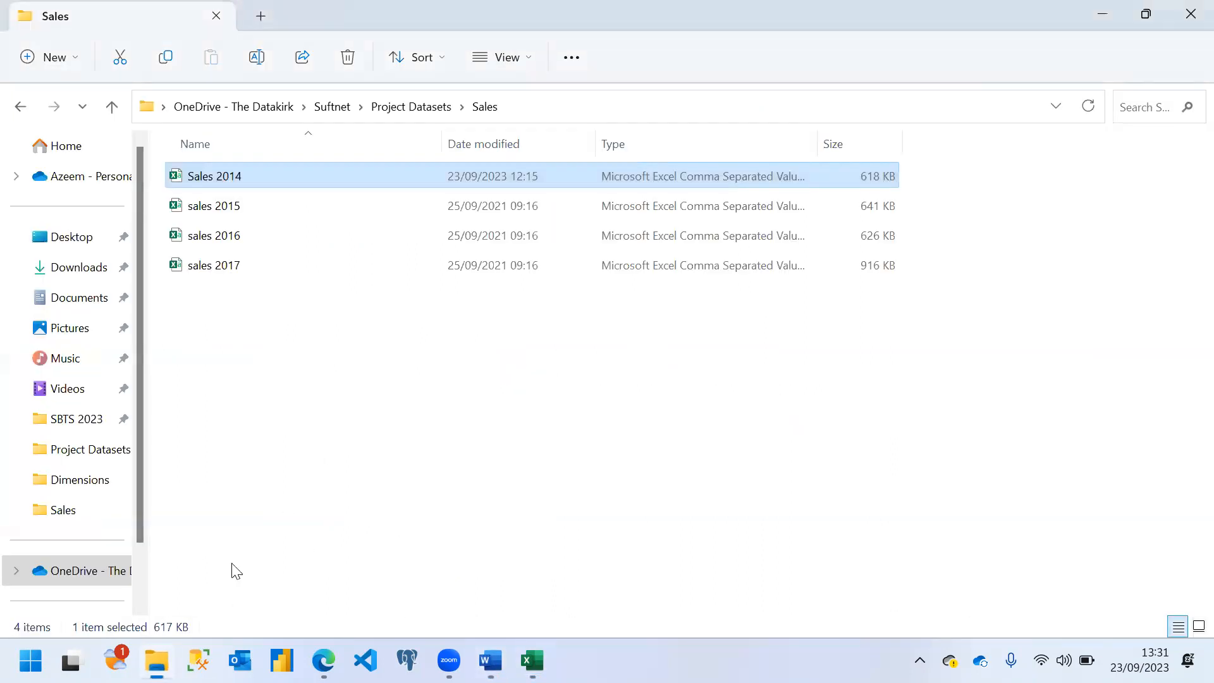
pyautogui.click(401, 107)
pyautogui.doubleClick(211, 182)
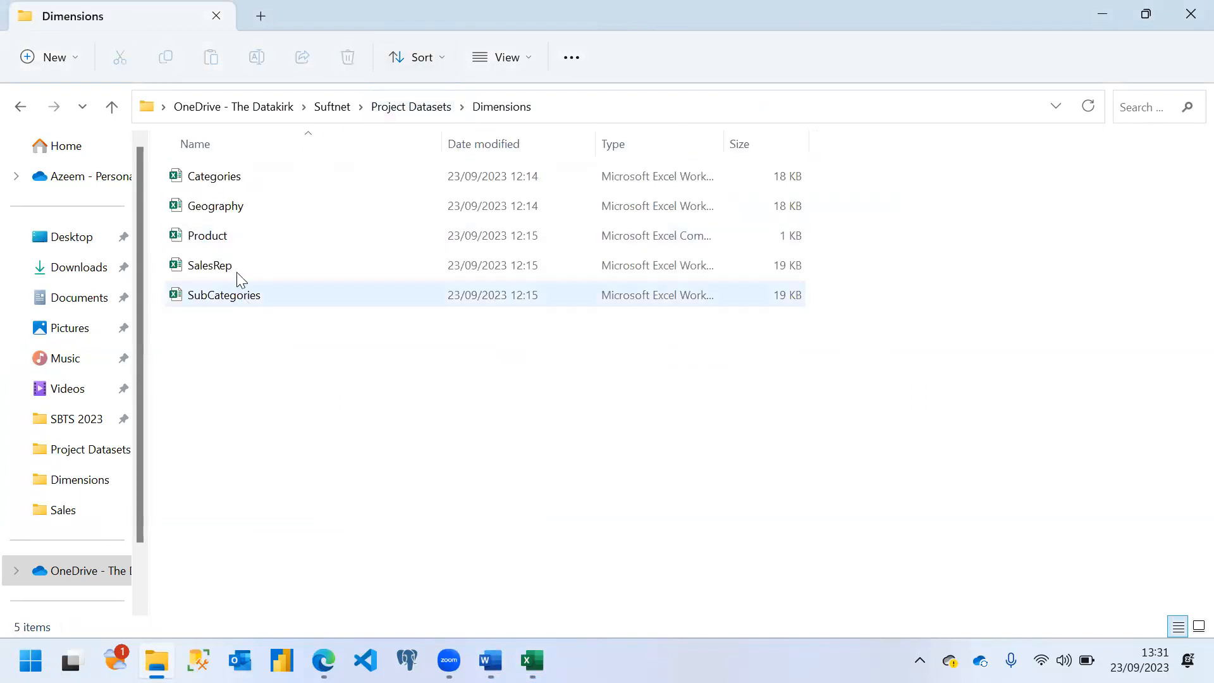
# Step: Open the Categories workbook maximized, review its CategoryKey and Category table, and close it
pyautogui.doubleClick(218, 181)
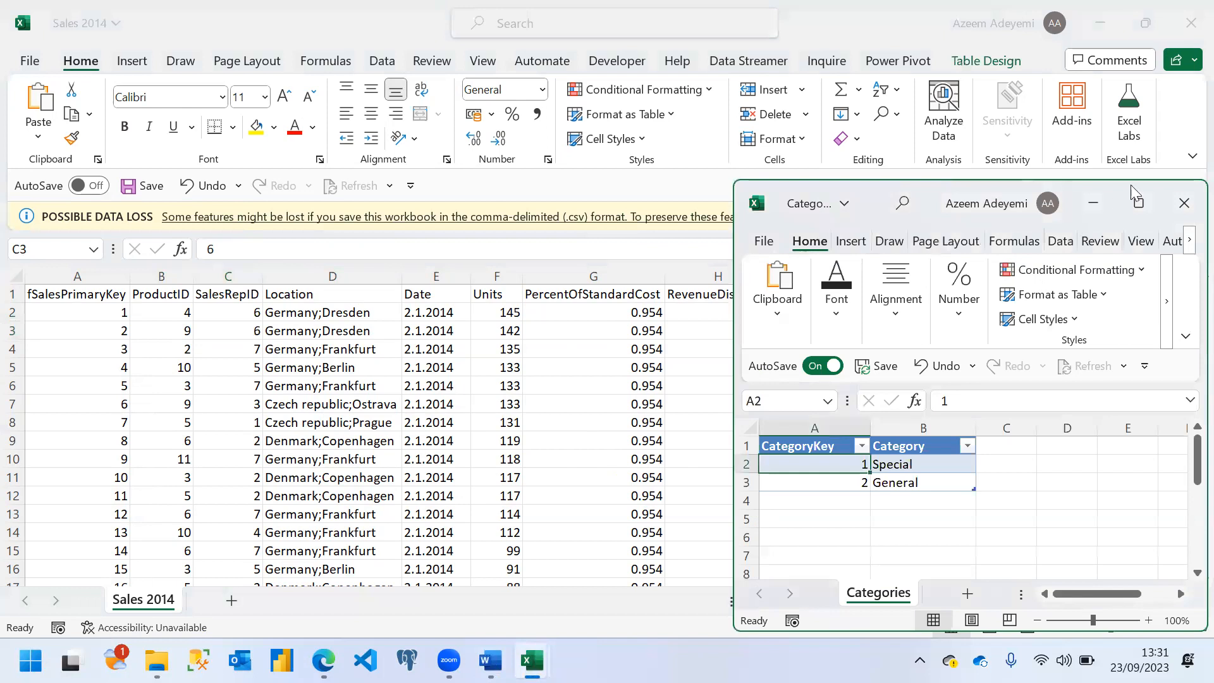
pyautogui.click(1141, 206)
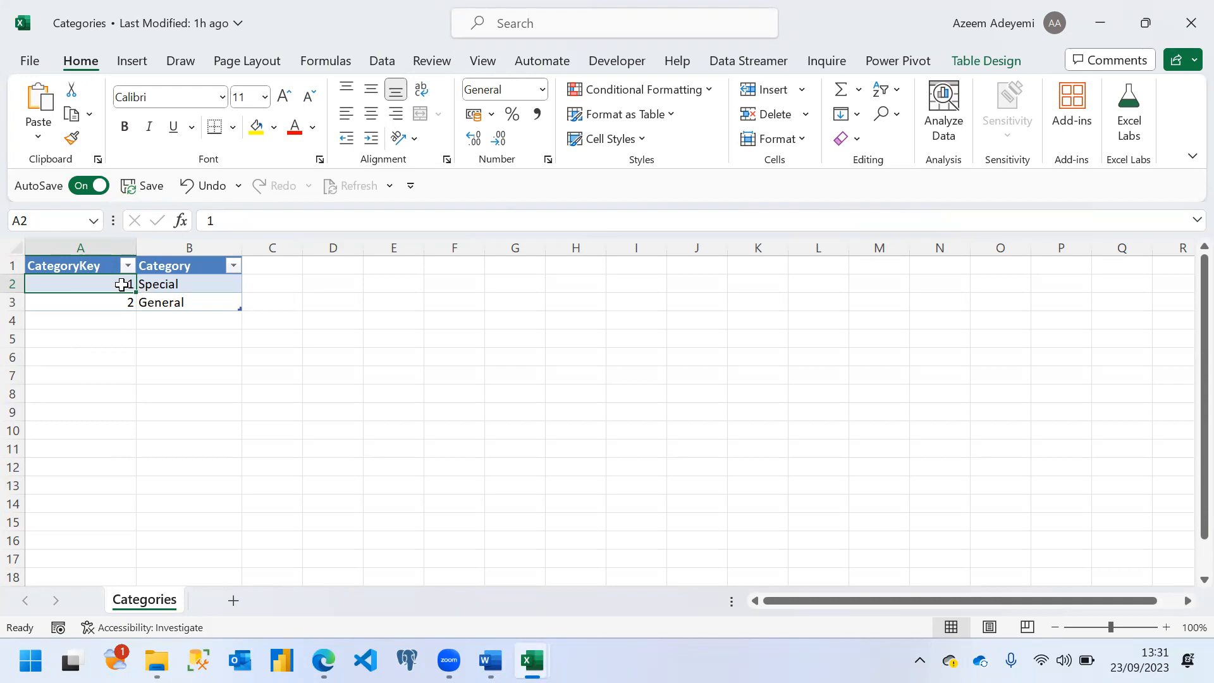
pyautogui.moveTo(60, 262); pyautogui.dragTo(206, 303)
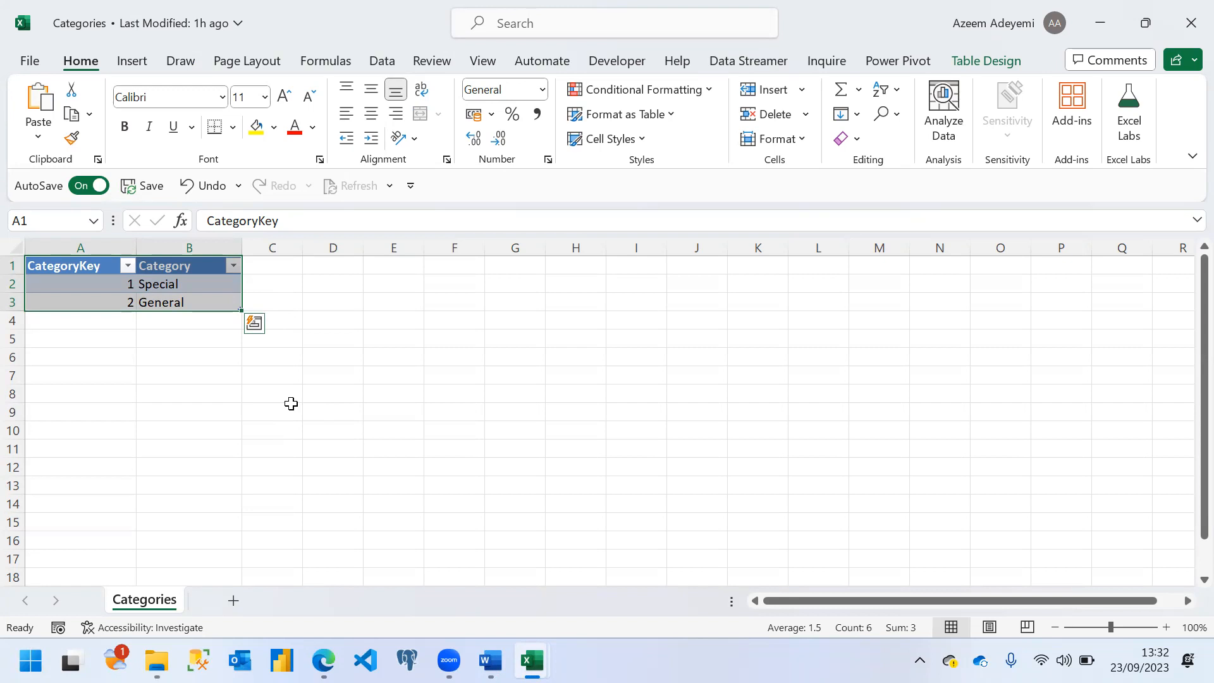
pyautogui.click(1184, 32)
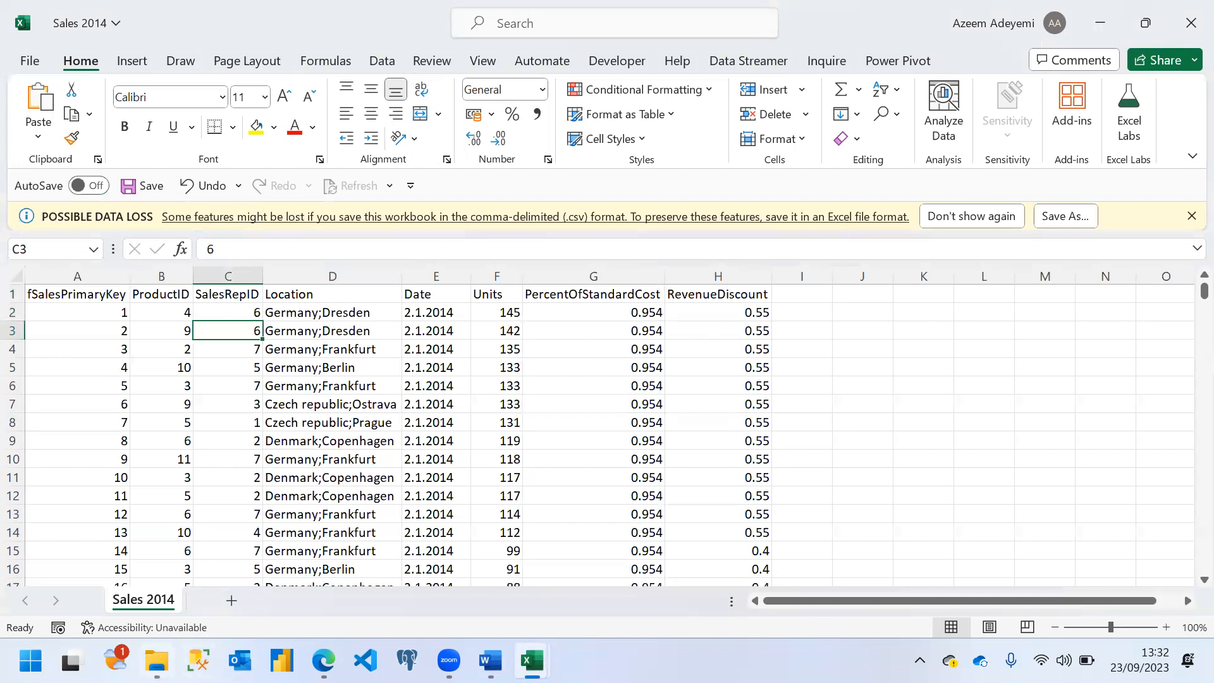
# Step: Open the Geography workbook from the Dimensions folder and review its Country column
pyautogui.moveTo(156, 660)
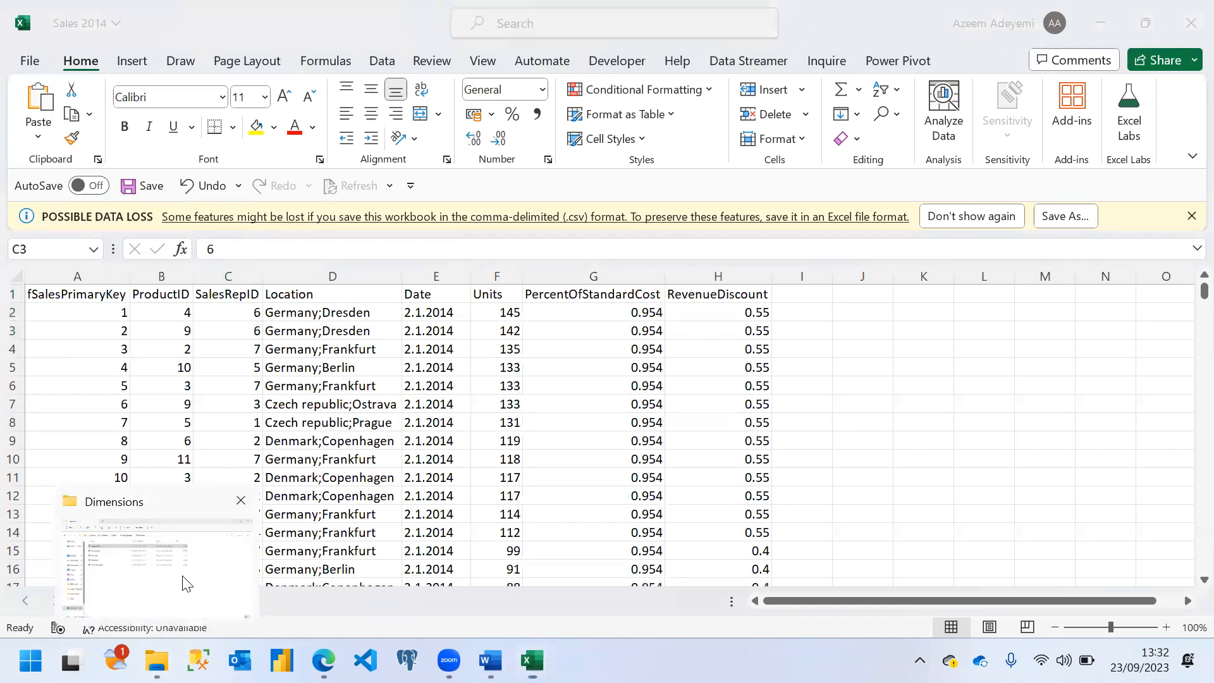
pyautogui.click(184, 576)
pyautogui.click(216, 211)
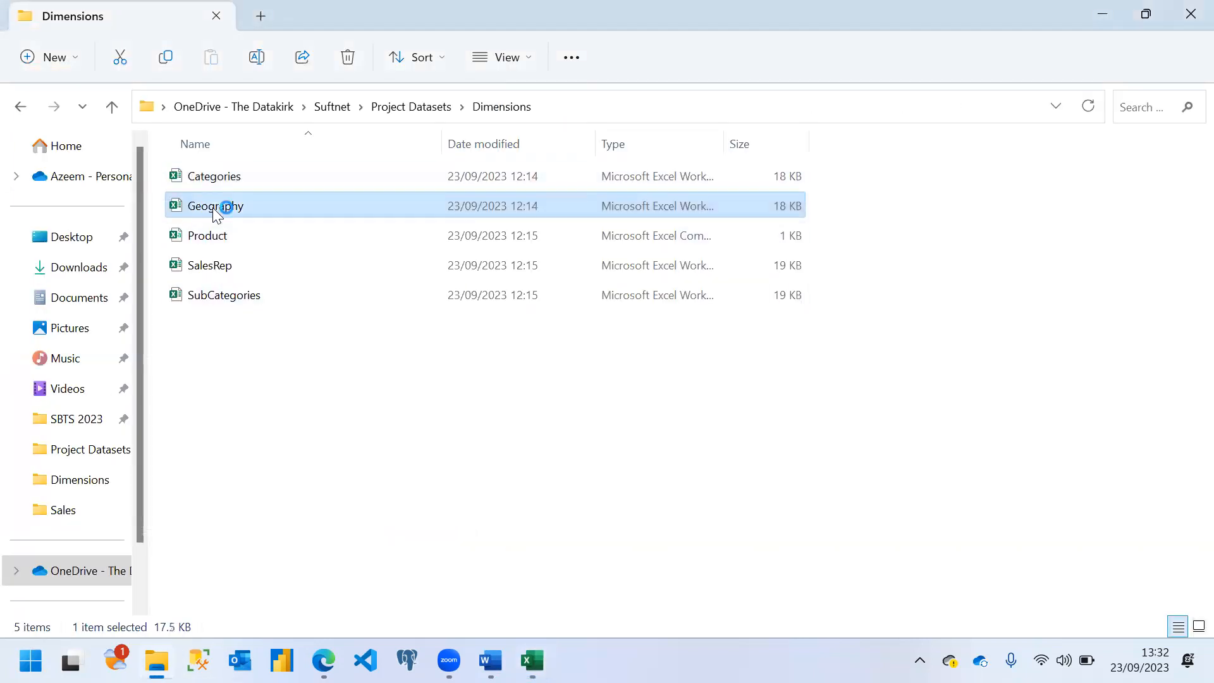
pyautogui.doubleClick(215, 208)
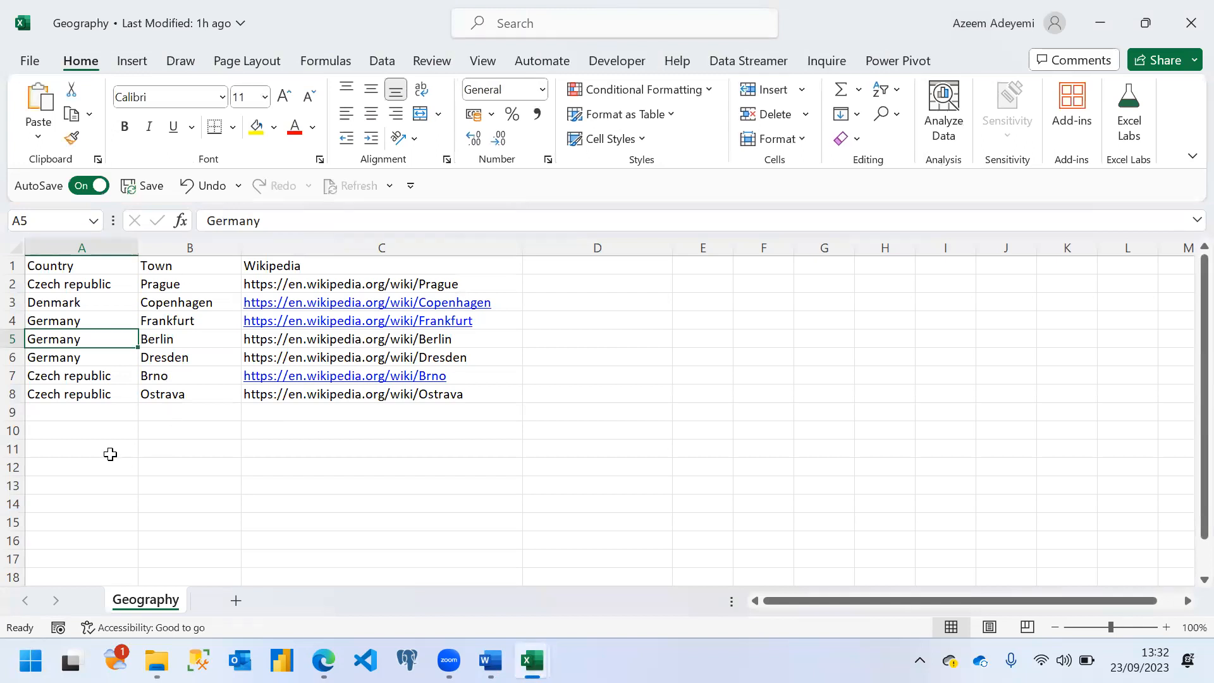
pyautogui.click(110, 454)
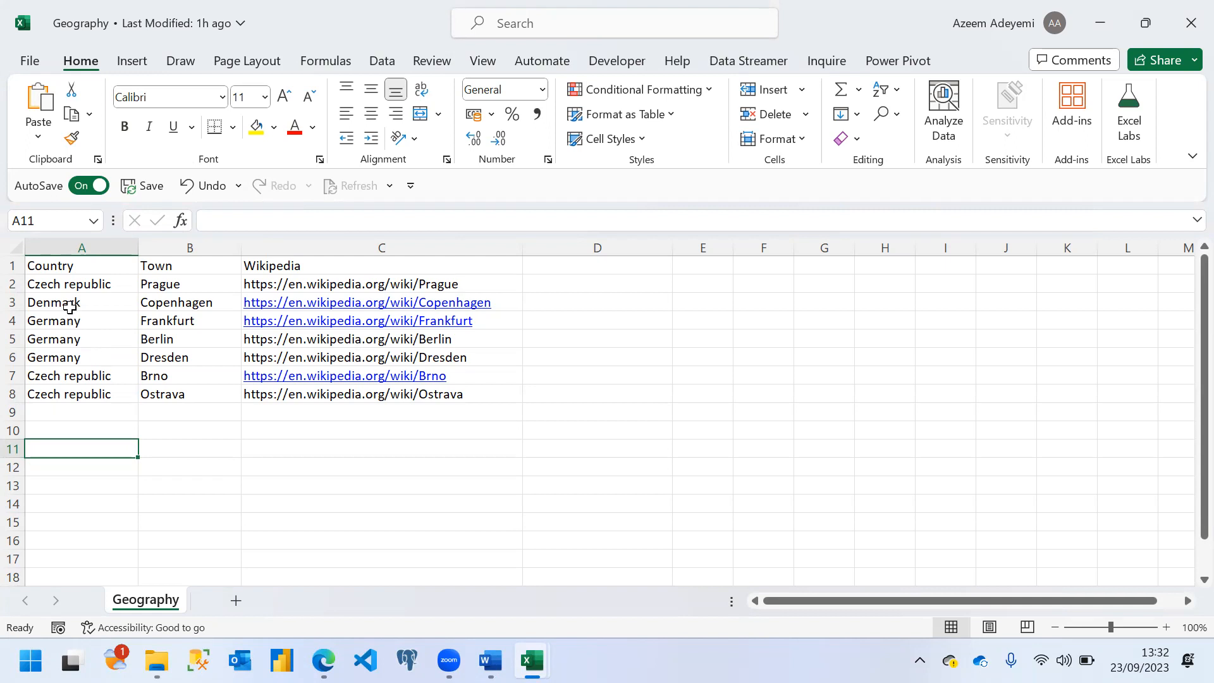
pyautogui.moveTo(61, 289); pyautogui.dragTo(55, 383)
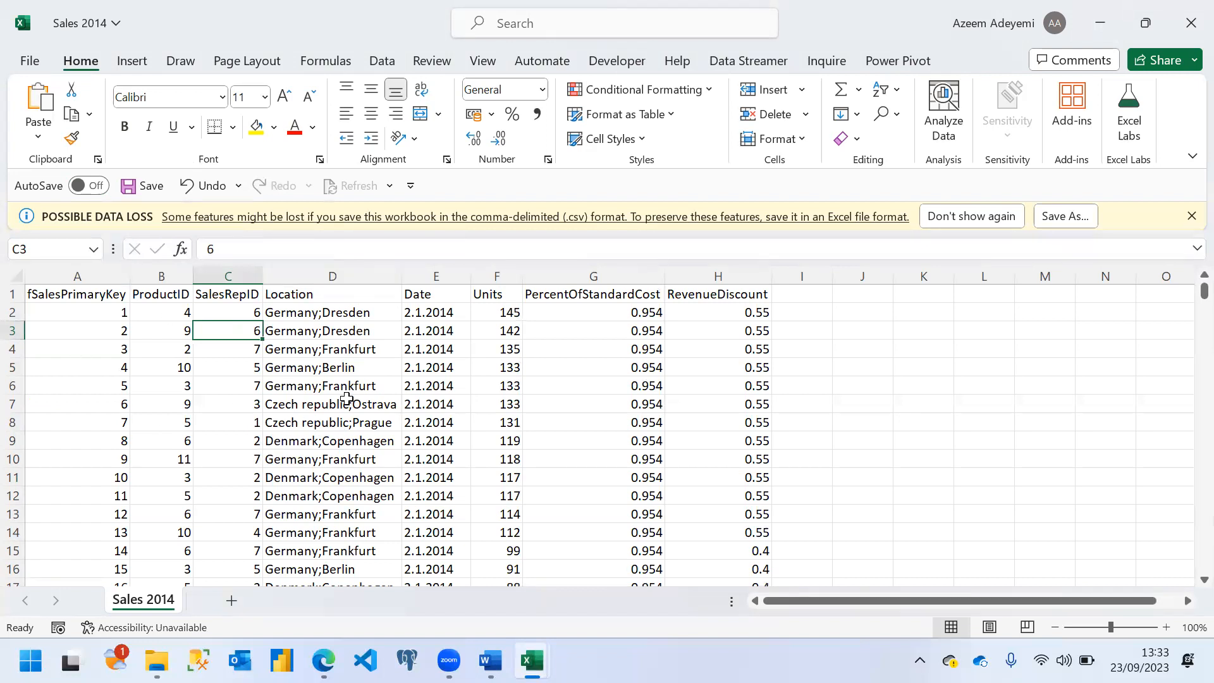
# Step: Examine the combined country and town entries in the Location column of the Sales 2014 sheet
pyautogui.click(291, 316)
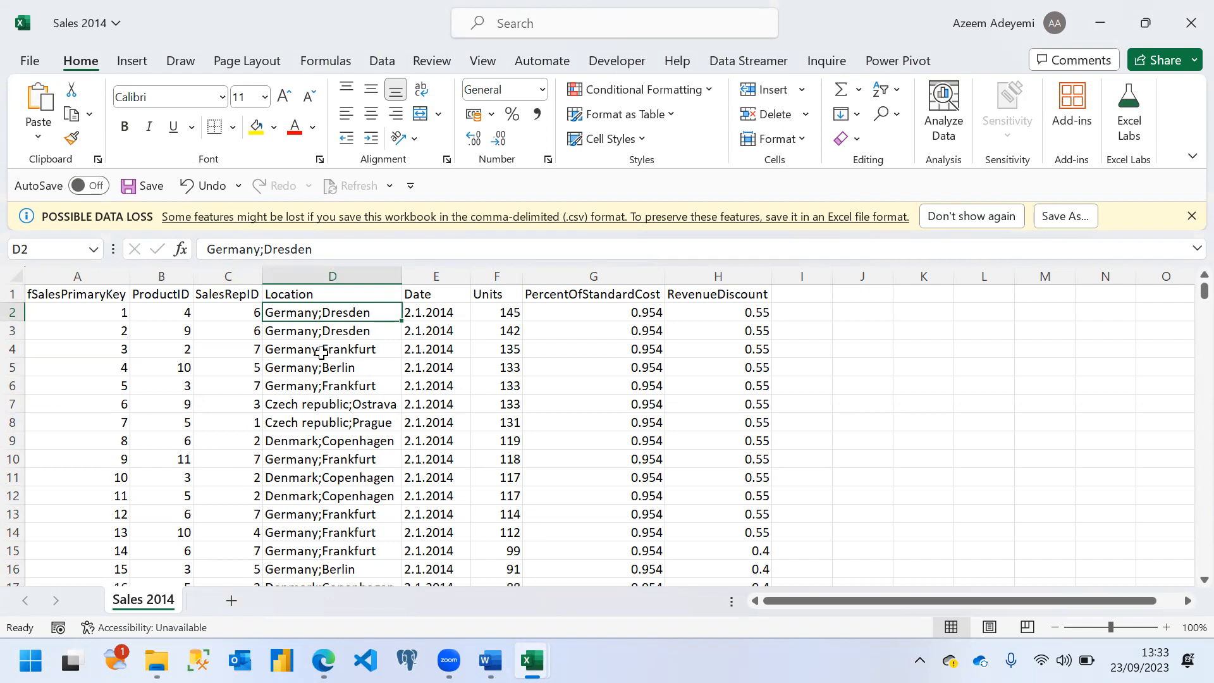
pyautogui.moveTo(318, 311); pyautogui.dragTo(328, 457)
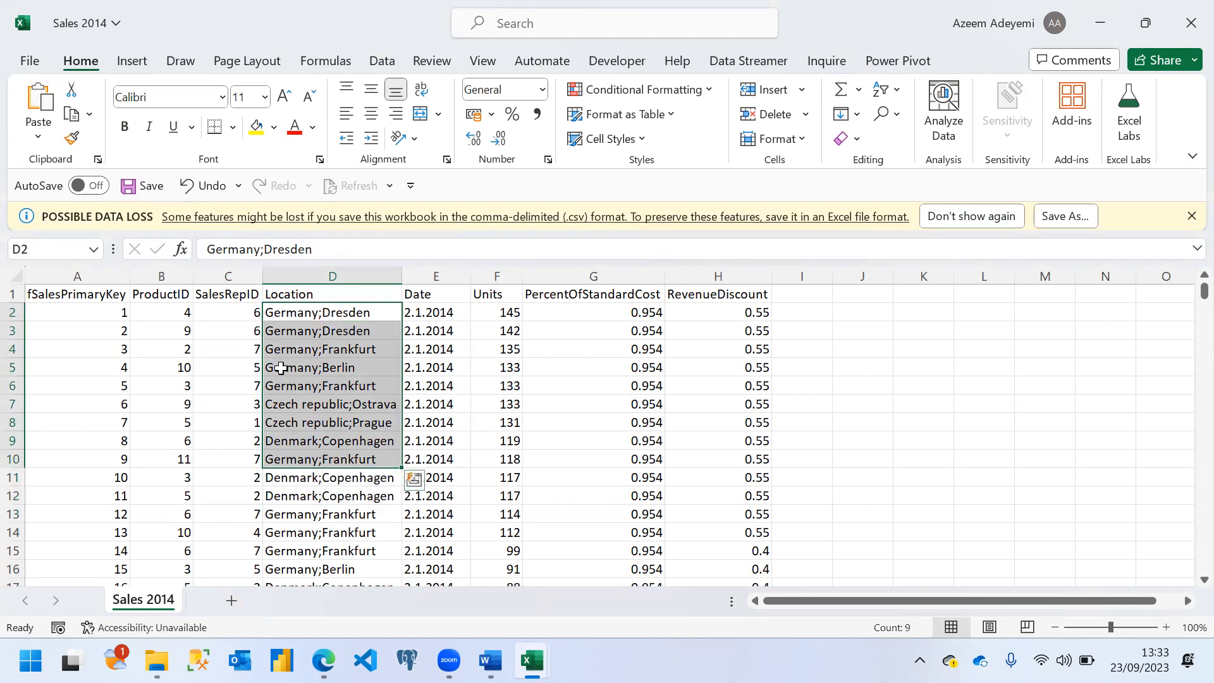
pyautogui.click(331, 366)
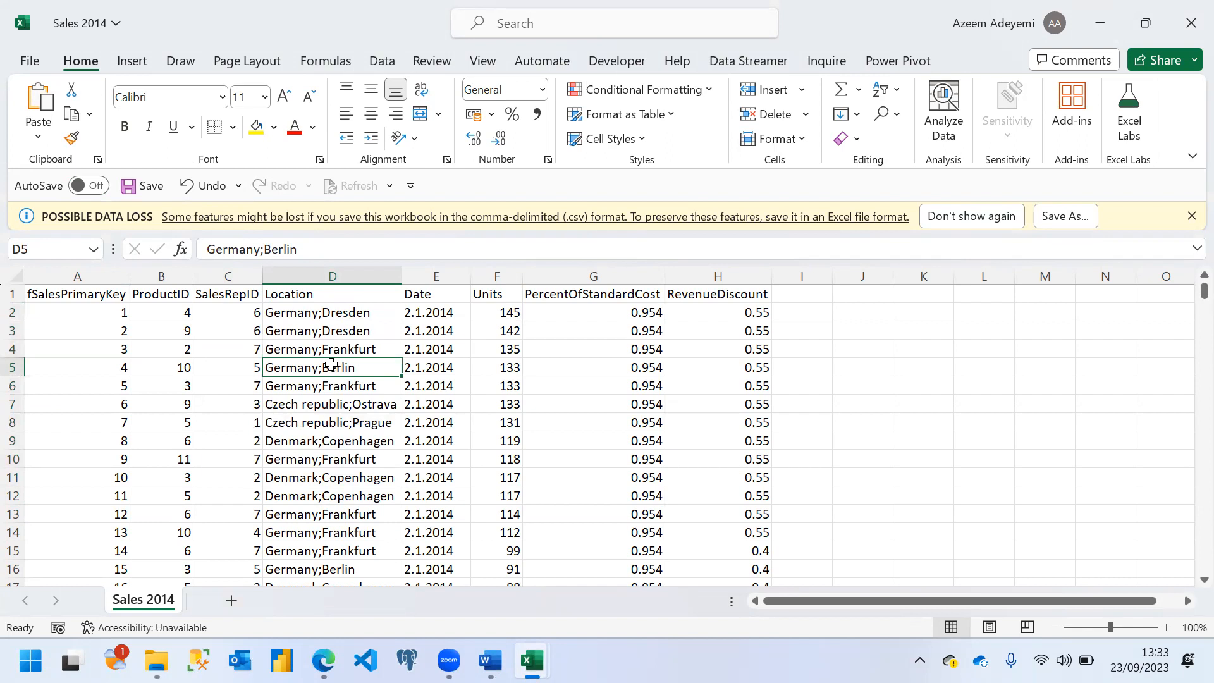
# Step: Switch to SQL Server Management Studio and connect to the local SQLEXPRESS database engine with Windows Authentication
pyautogui.click(160, 652)
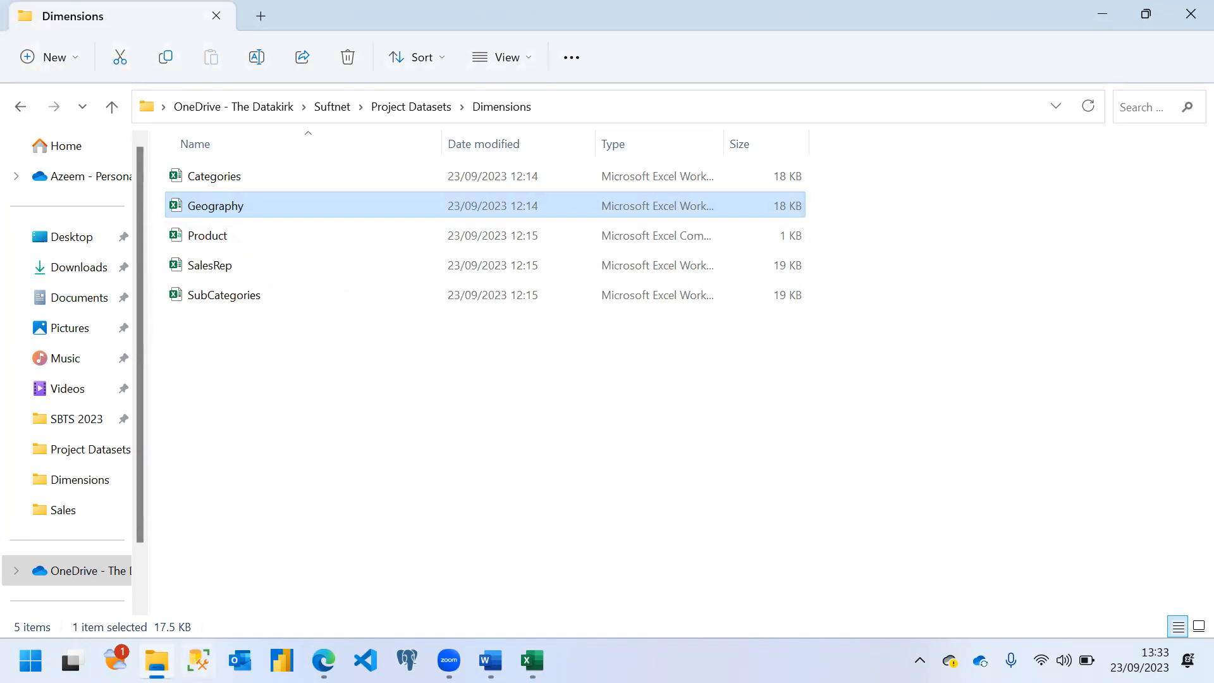
pyautogui.click(198, 661)
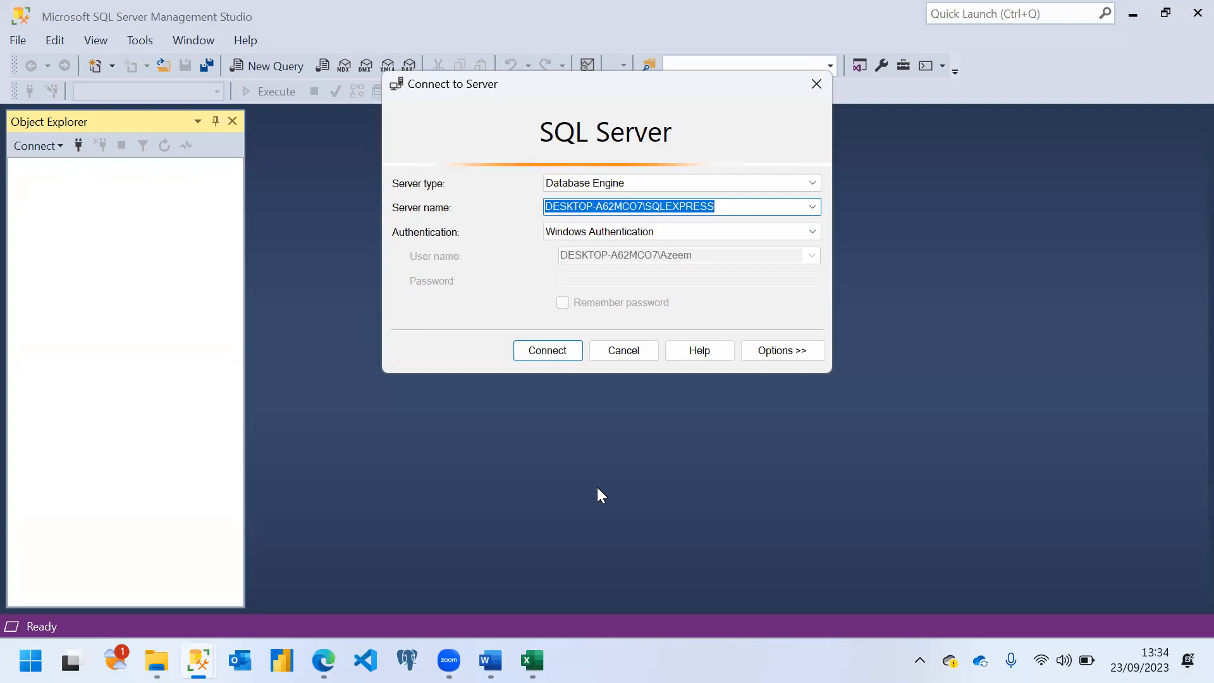
pyautogui.click(539, 354)
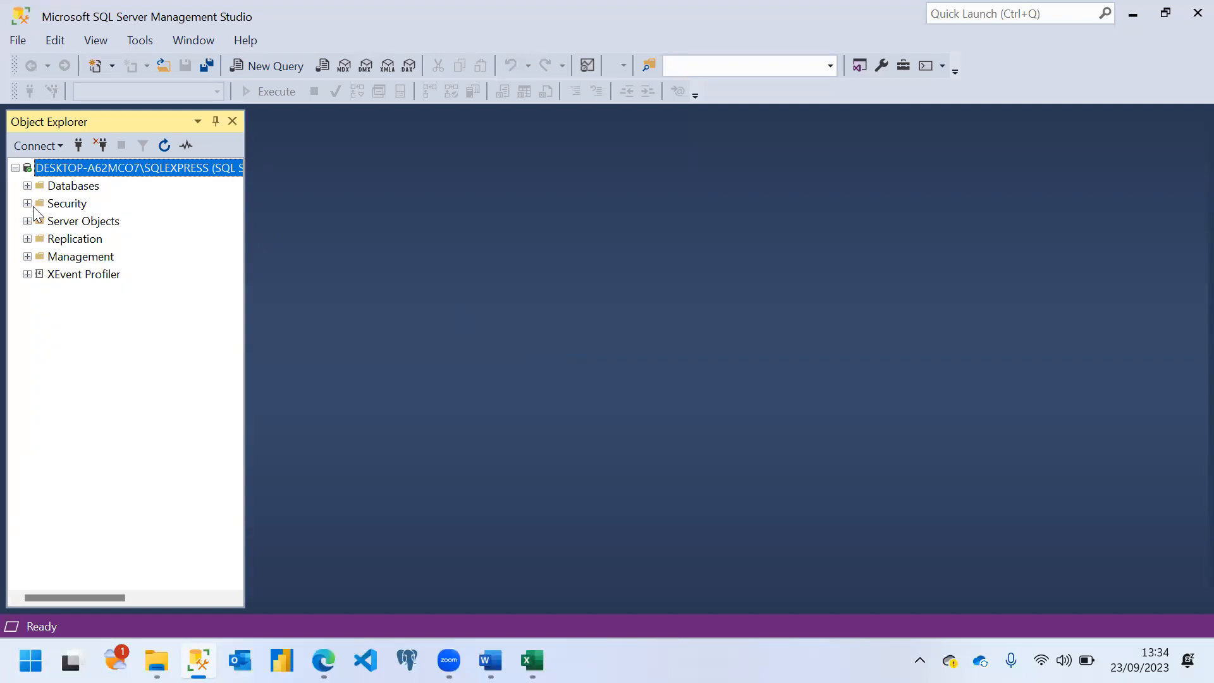
# Step: Expand the server's databases down to the tables of the Retail_Store database
pyautogui.click(25, 187)
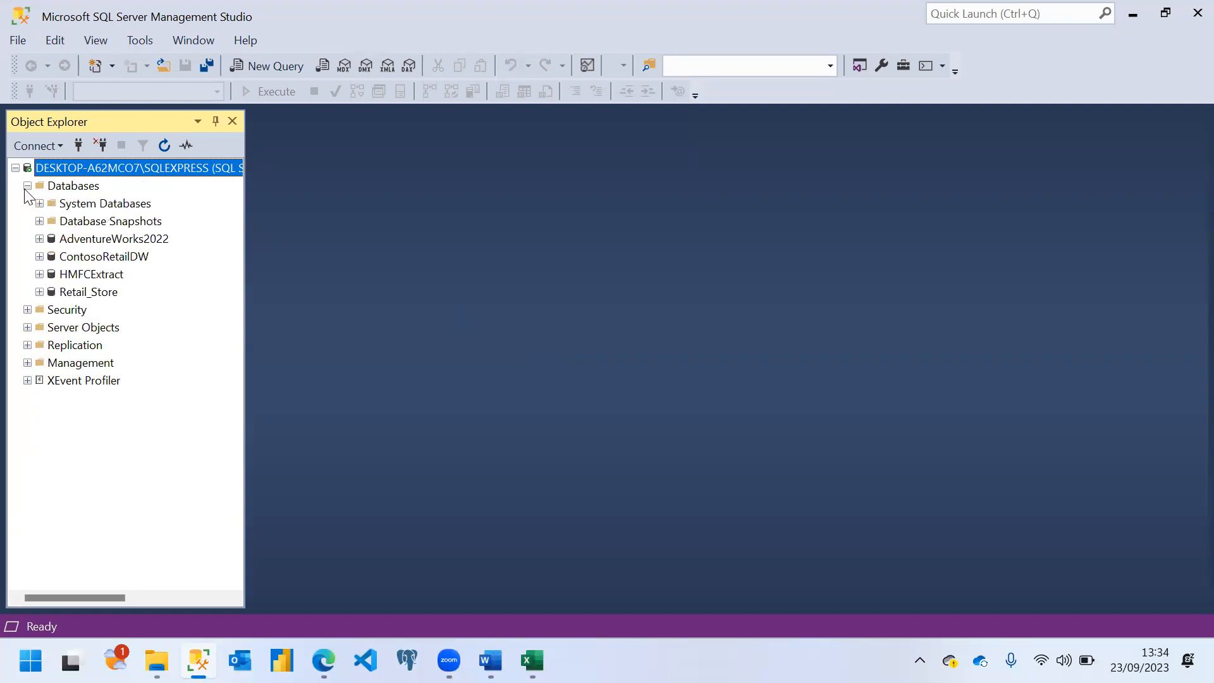
pyautogui.click(95, 293)
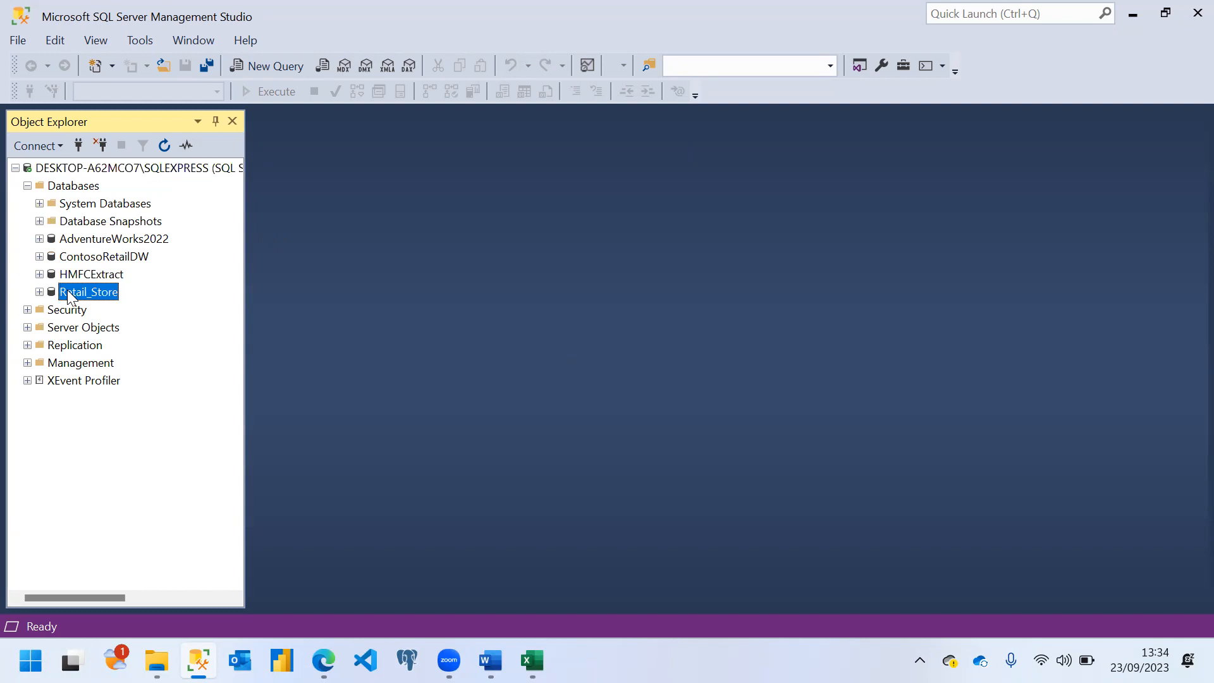
pyautogui.click(39, 292)
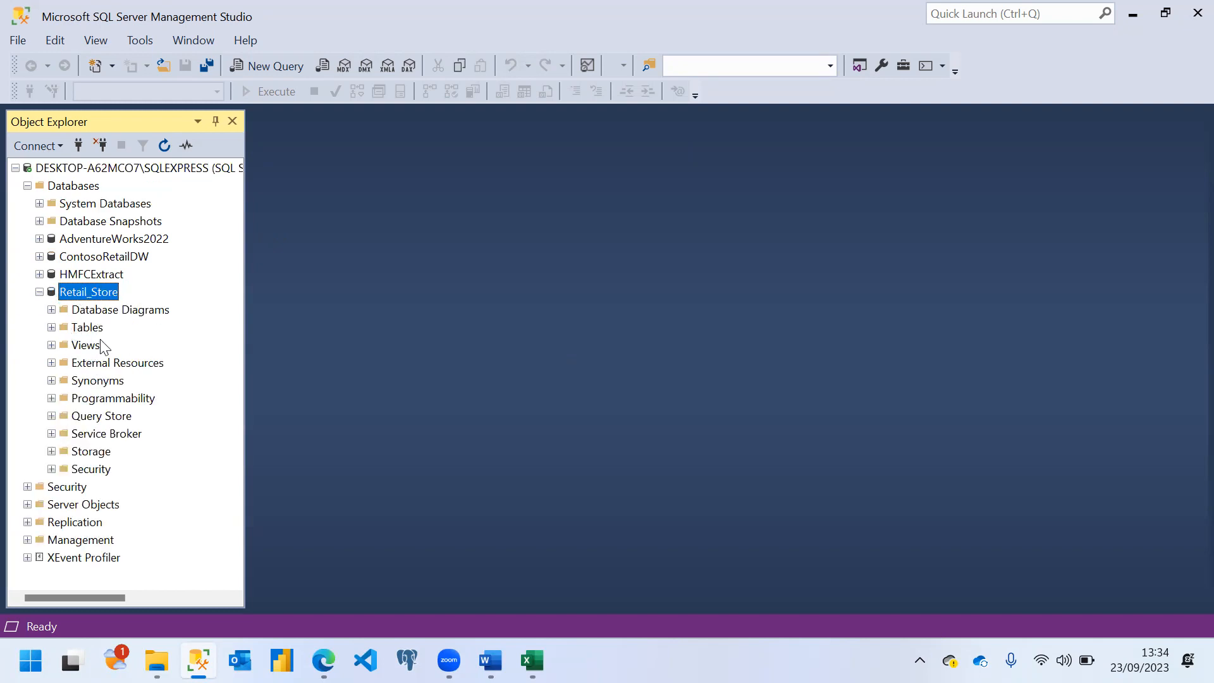
pyautogui.click(53, 327)
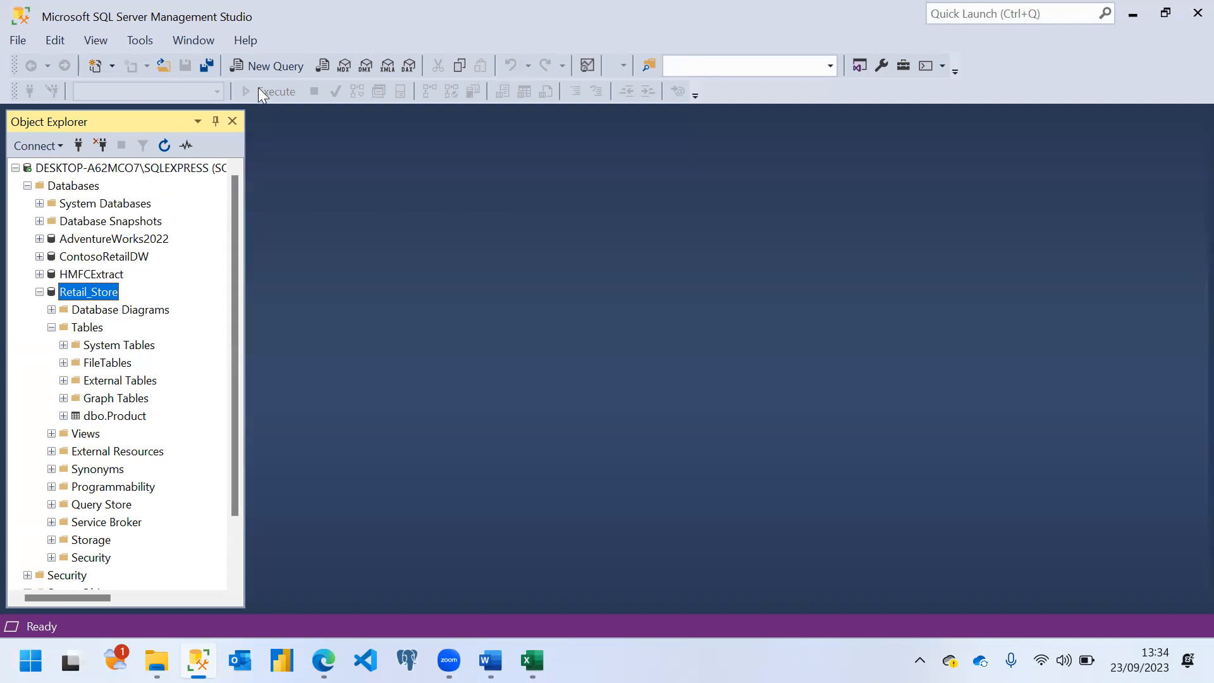
# Step: Write the query SELECT * FROM Product in a new query window for the Retail_Store database
pyautogui.click(270, 65)
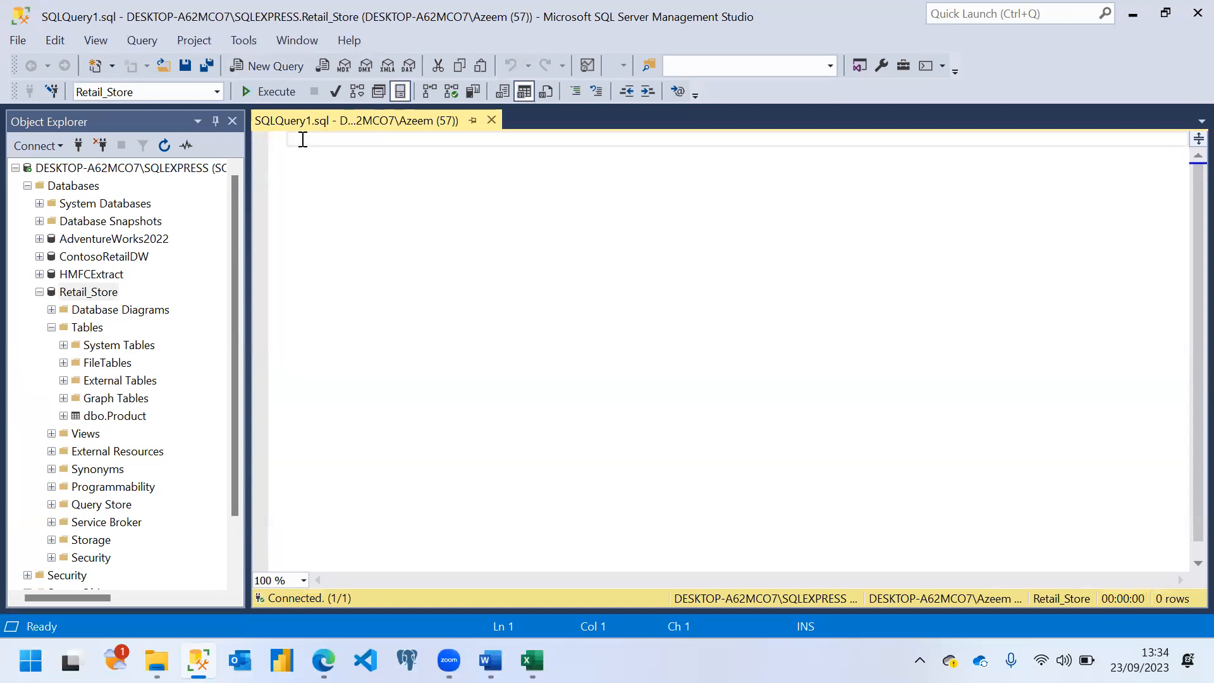
pyautogui.press('Return')
pyautogui.write('SELECT')
pyautogui.press('Return')
pyautogui.write('FROM')
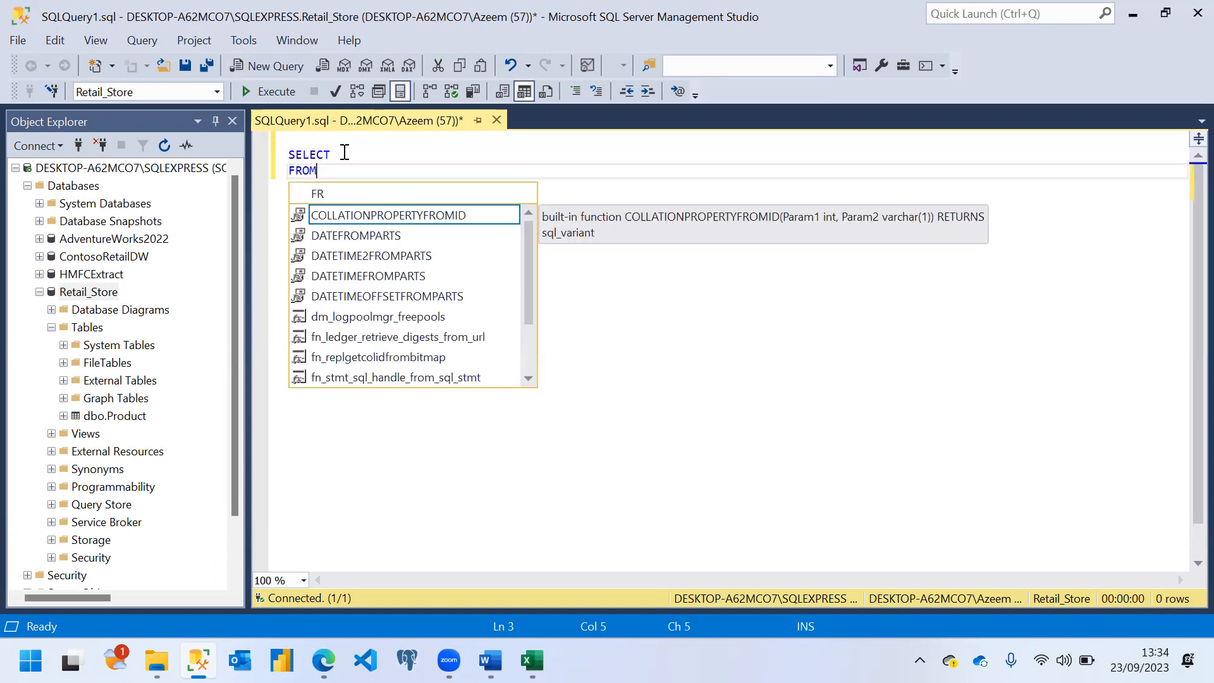
pyautogui.click(344, 153)
pyautogui.write('*')
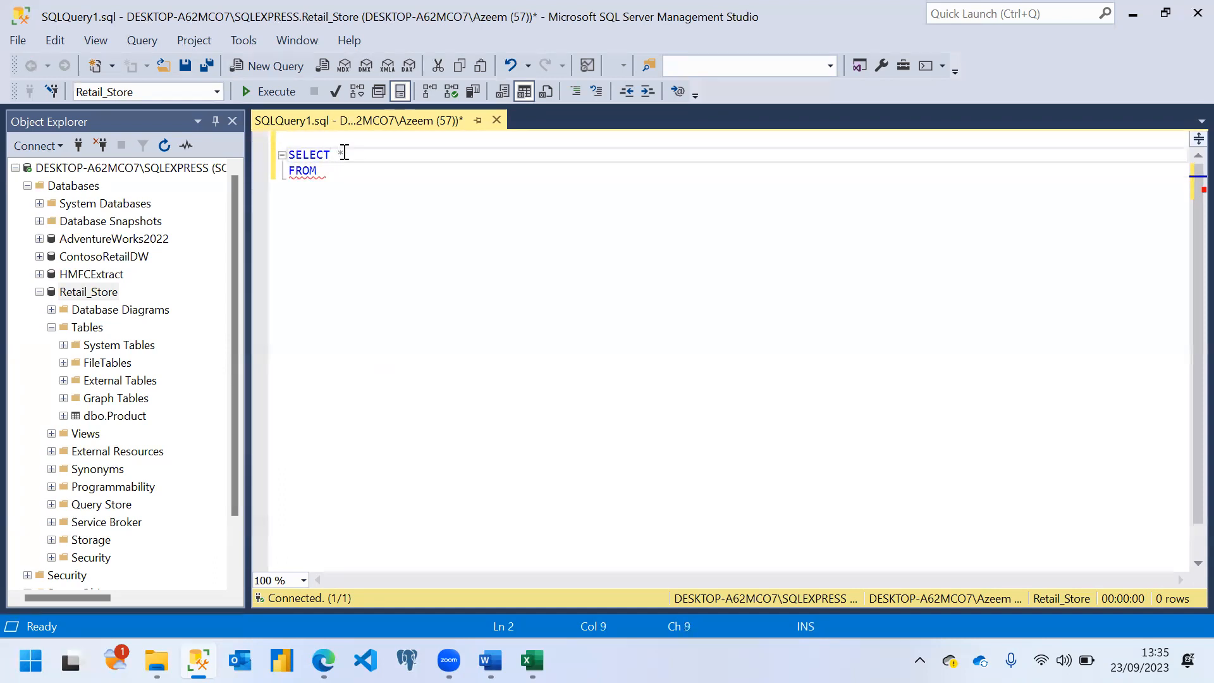
pyautogui.click(335, 169)
pyautogui.write('prod')
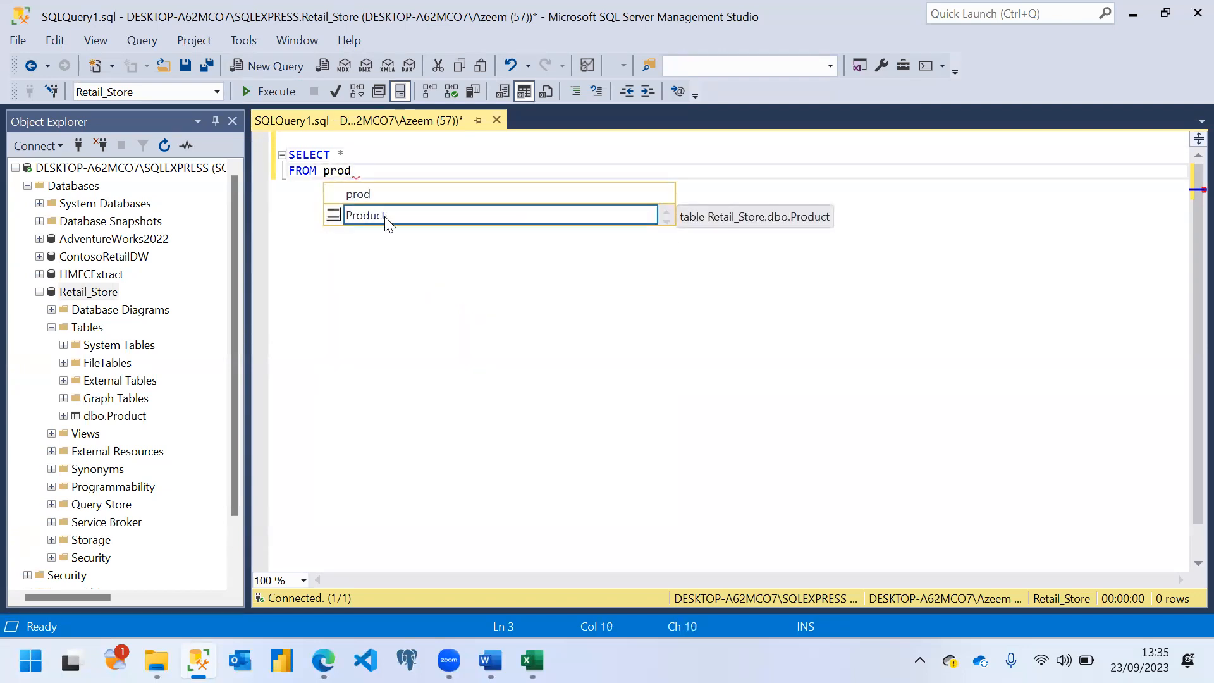
pyautogui.click(386, 216)
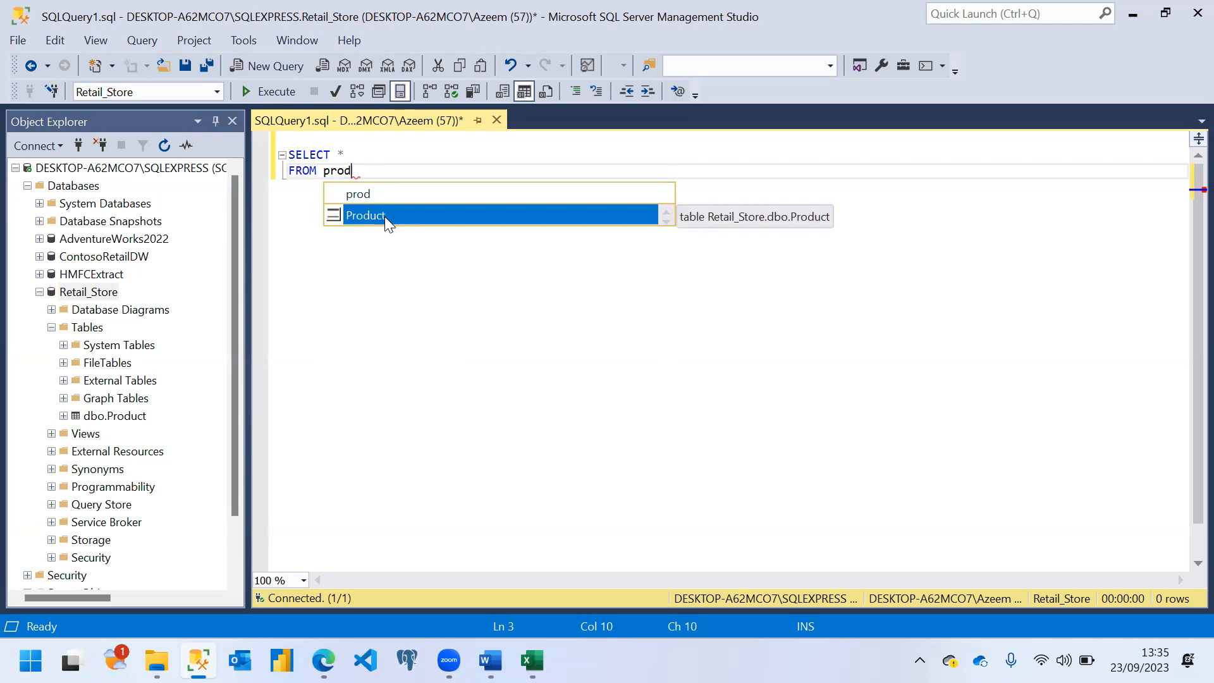
pyautogui.doubleClick(385, 216)
# Step: Run the selected SELECT * FROM Product statement to view the Product table's rows
pyautogui.moveTo(375, 171); pyautogui.dragTo(285, 154)
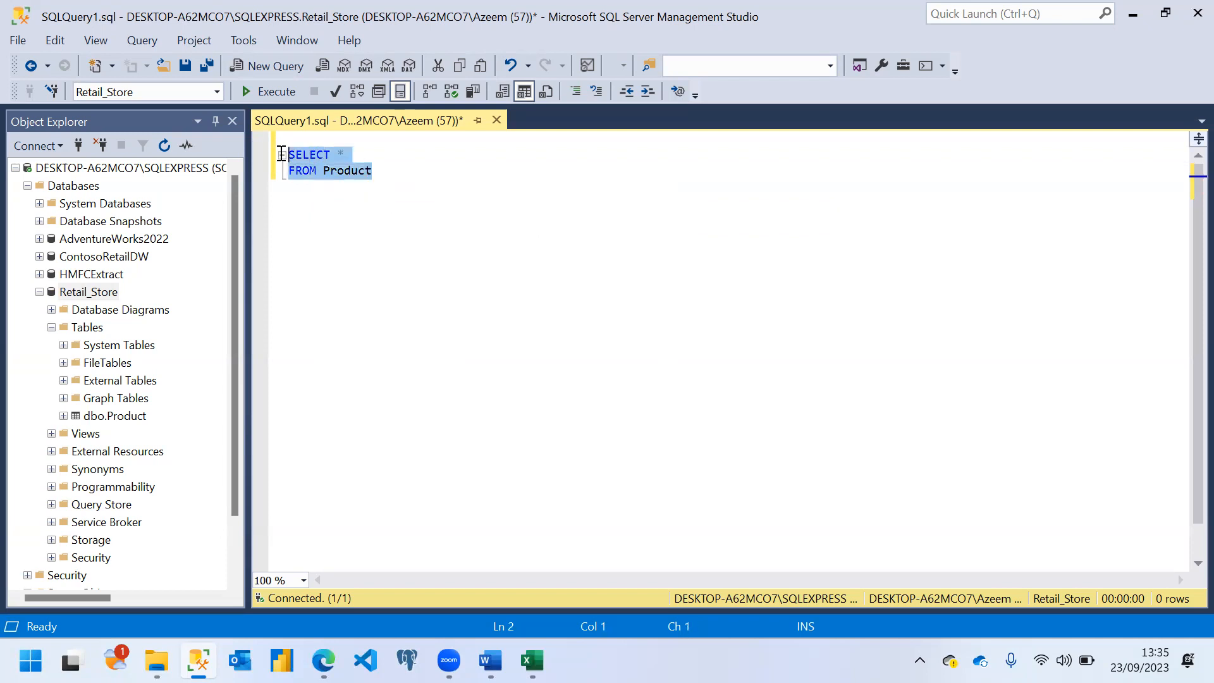
pyautogui.click(268, 91)
pyautogui.click(268, 91)
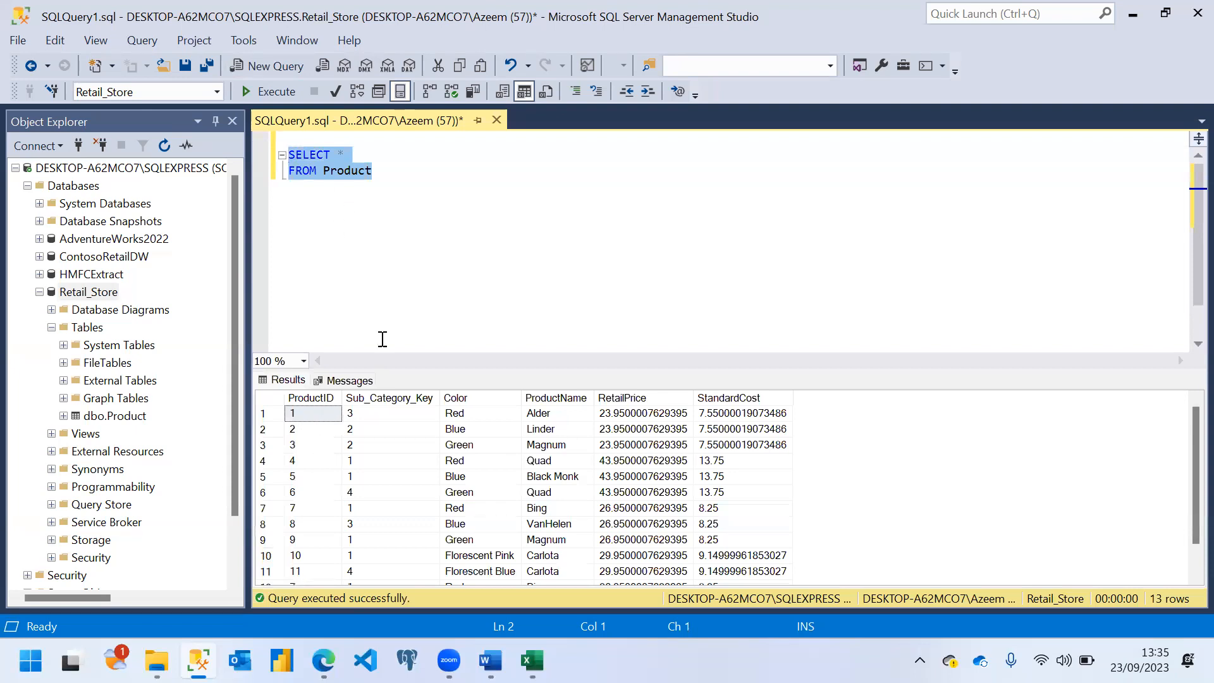
# Step: Apply strikethrough to "CSV" in the Product entry of the data source list in the Word requirement document
pyautogui.click(491, 660)
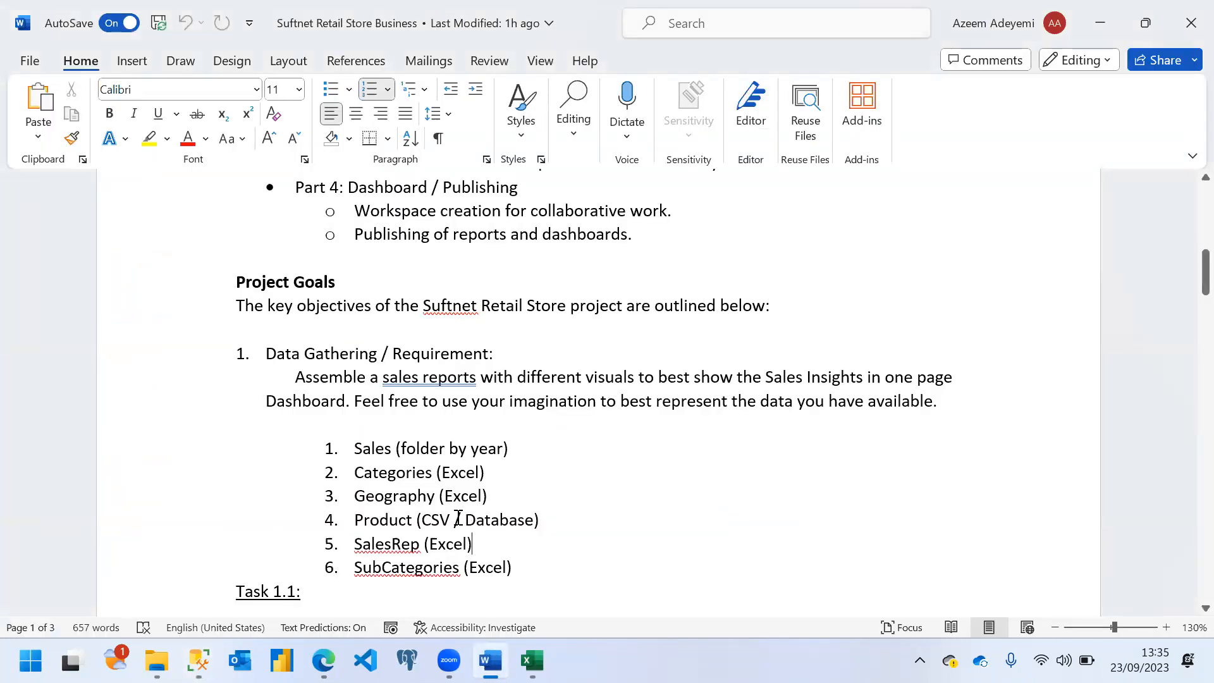
pyautogui.moveTo(450, 519); pyautogui.dragTo(421, 519)
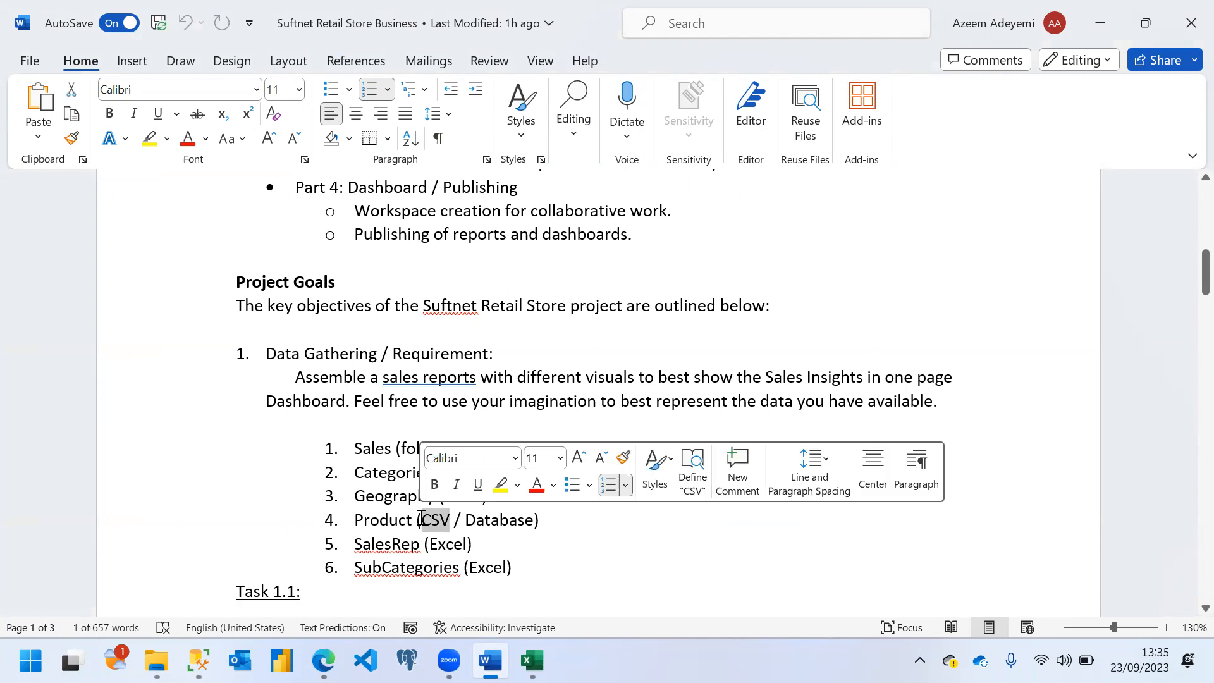
pyautogui.click(684, 23)
pyautogui.write('stri')
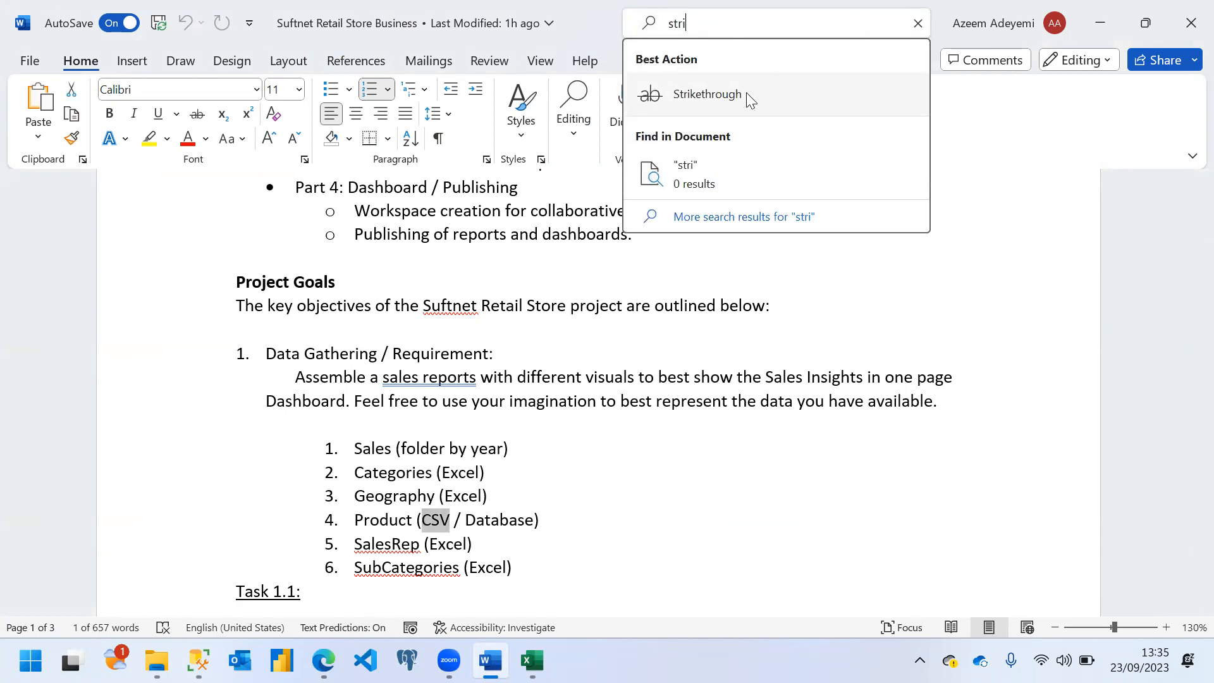
pyautogui.click(750, 96)
pyautogui.click(564, 516)
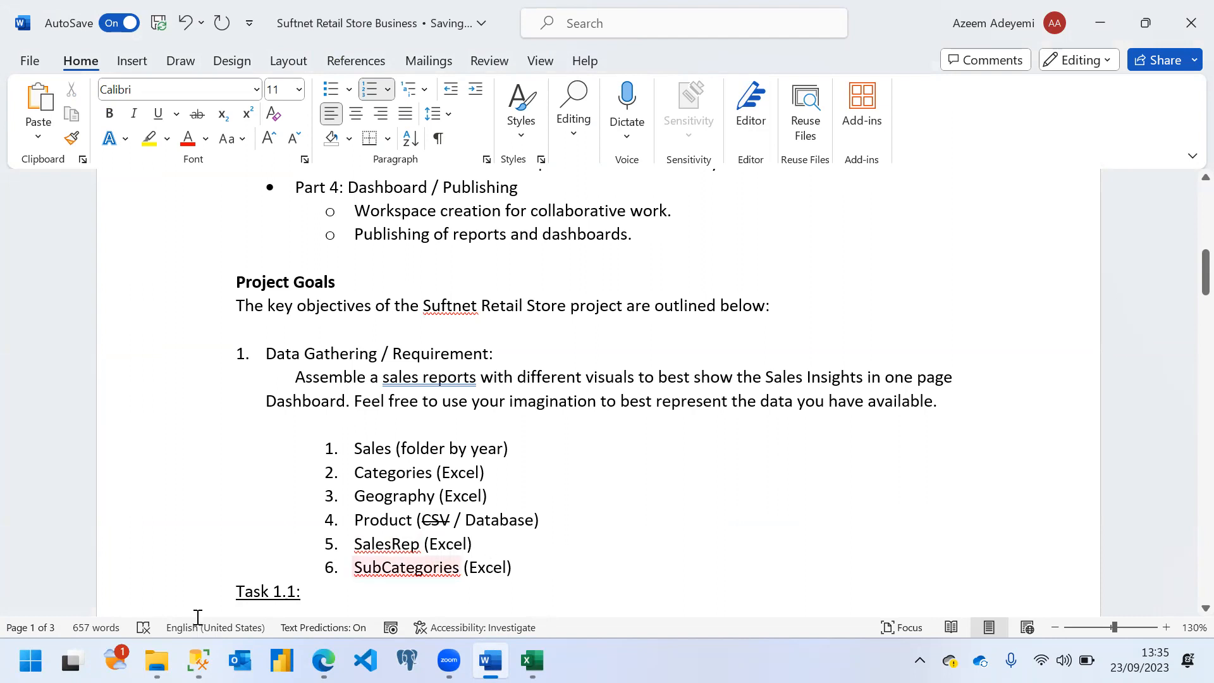
# Step: Open the SalesRep workbook from the Dimensions folder, review its columns, and return to File Explorer
pyautogui.click(157, 660)
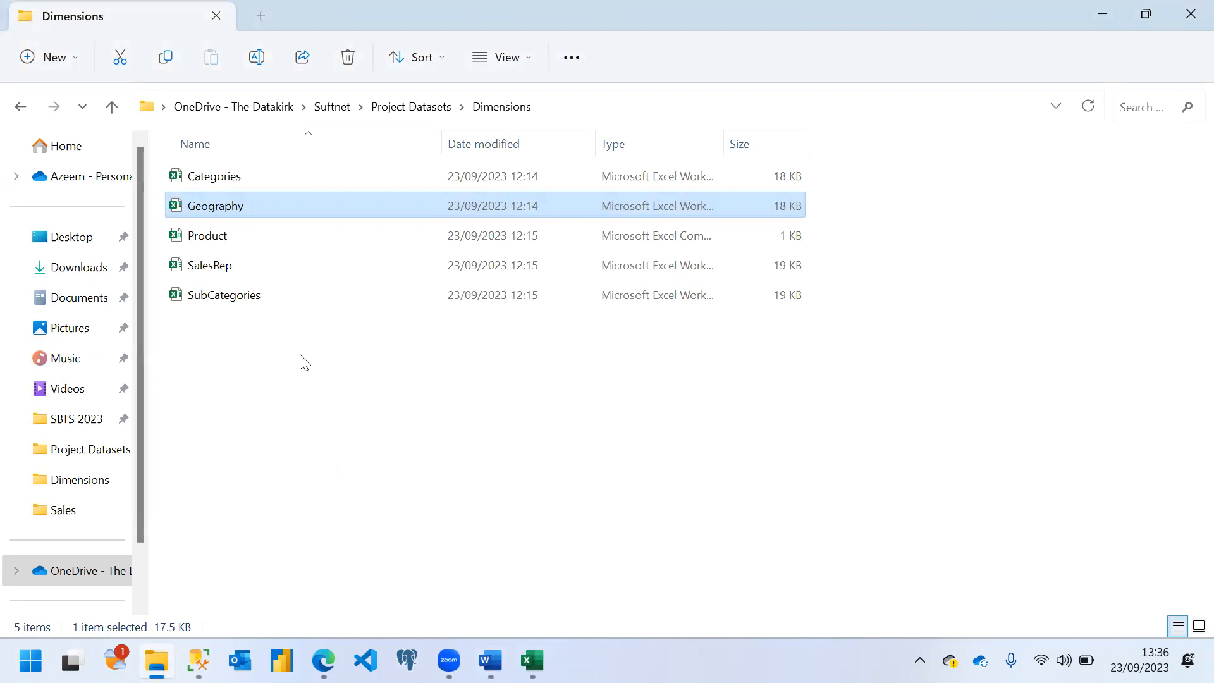
pyautogui.click(213, 272)
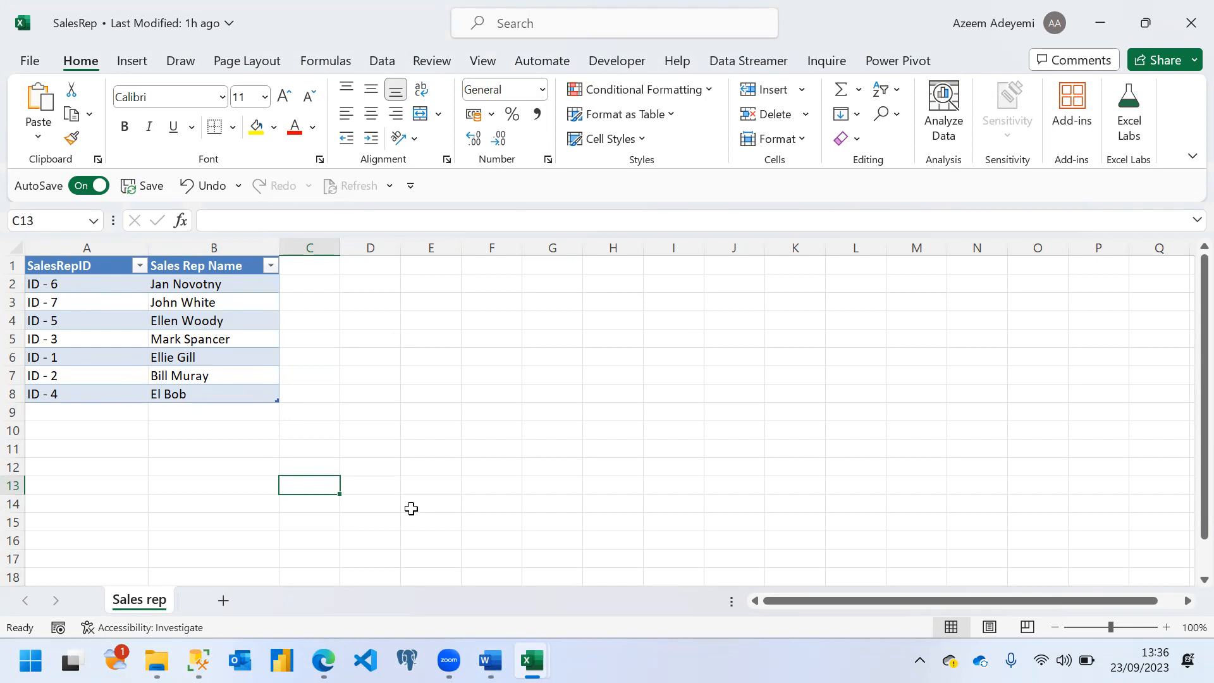
pyautogui.hotkey('alt', 'Tab')
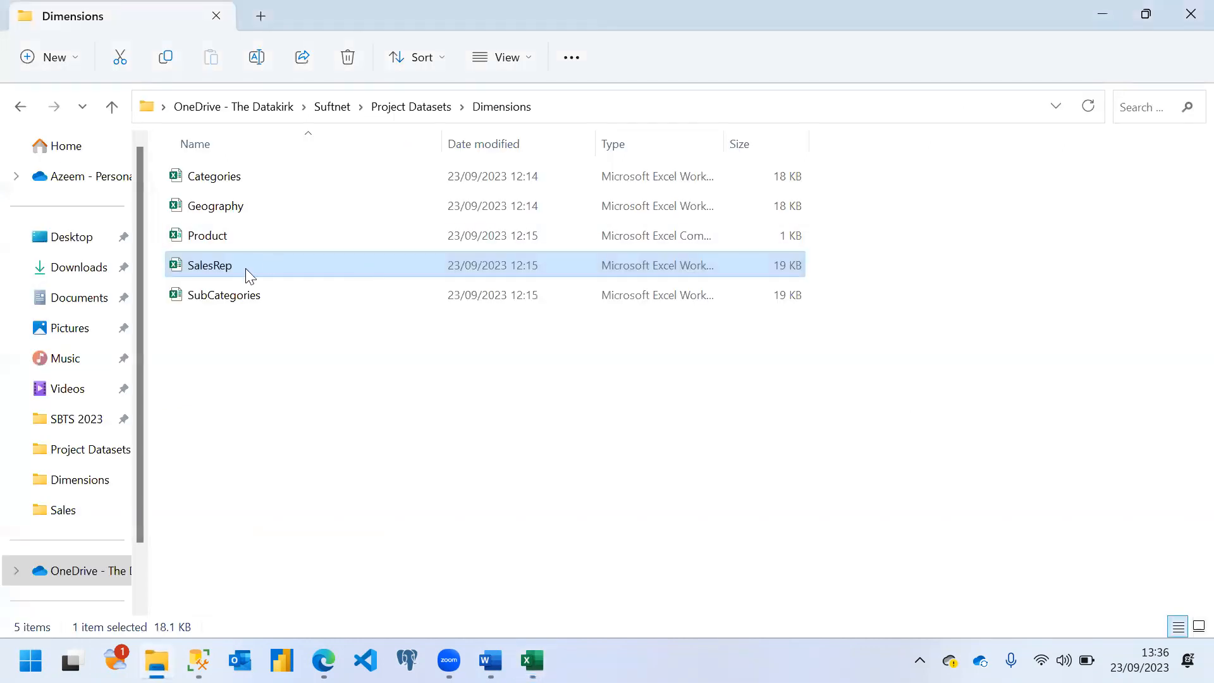
# Step: Open the SubCategories workbook and compare its CategoryKey column with the key in the Categories workbook
pyautogui.doubleClick(225, 299)
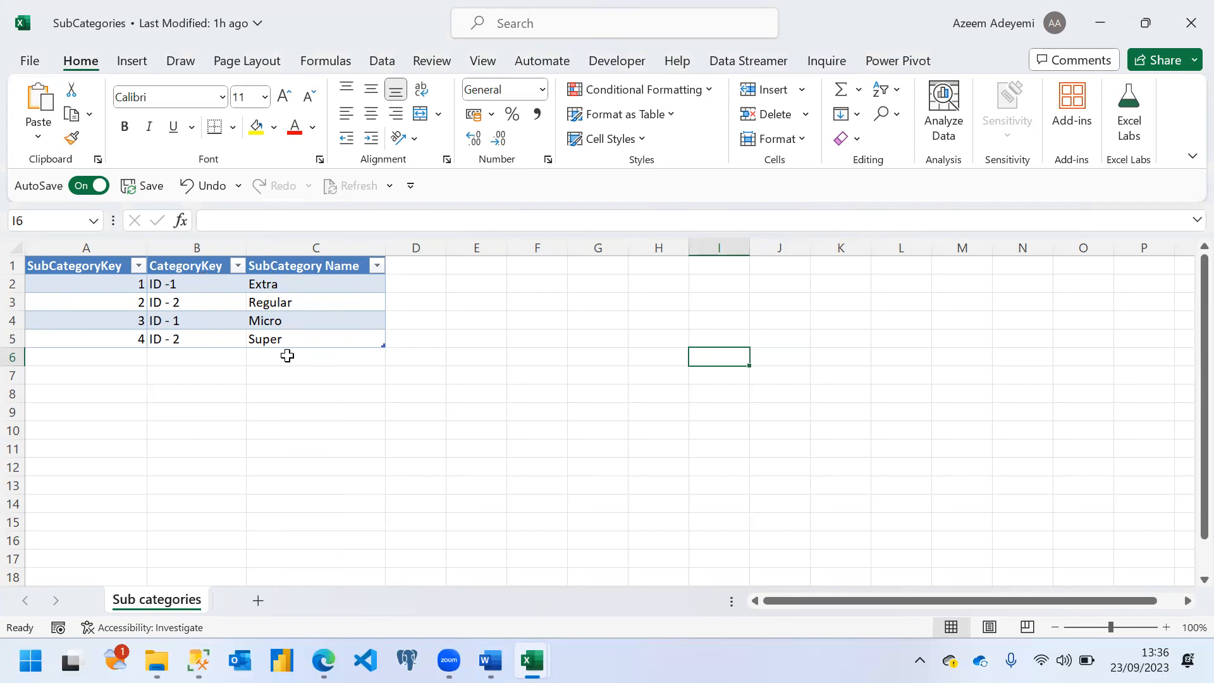
pyautogui.moveTo(532, 661)
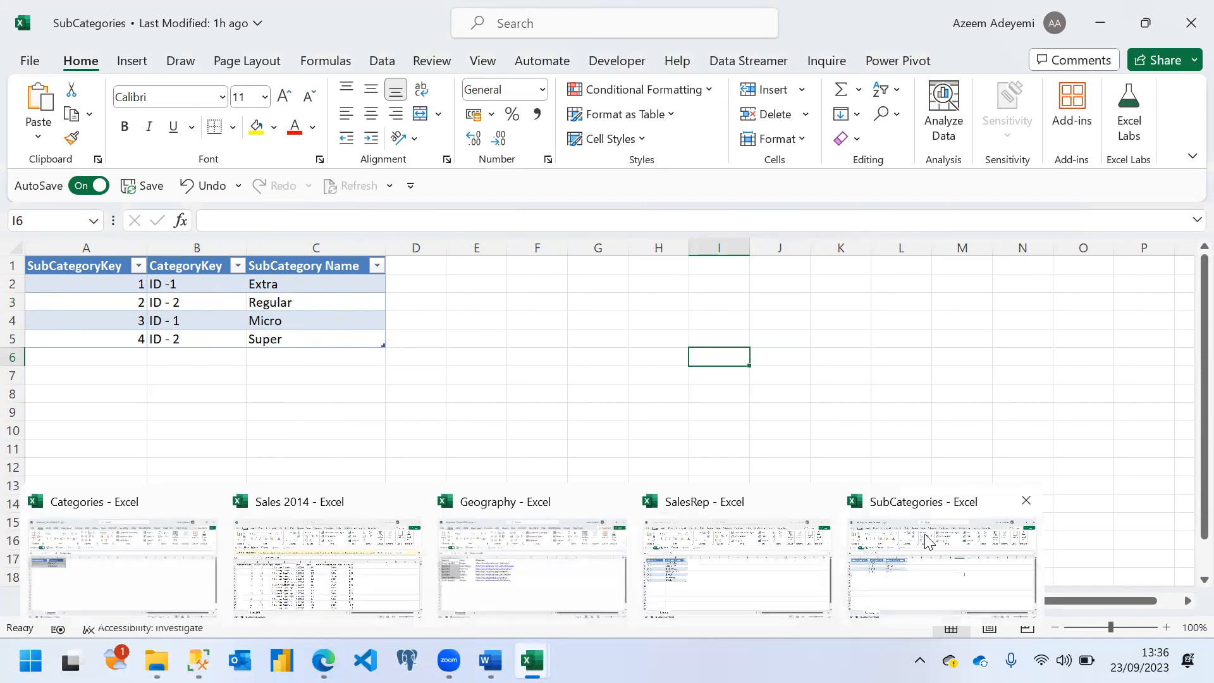
pyautogui.click(150, 586)
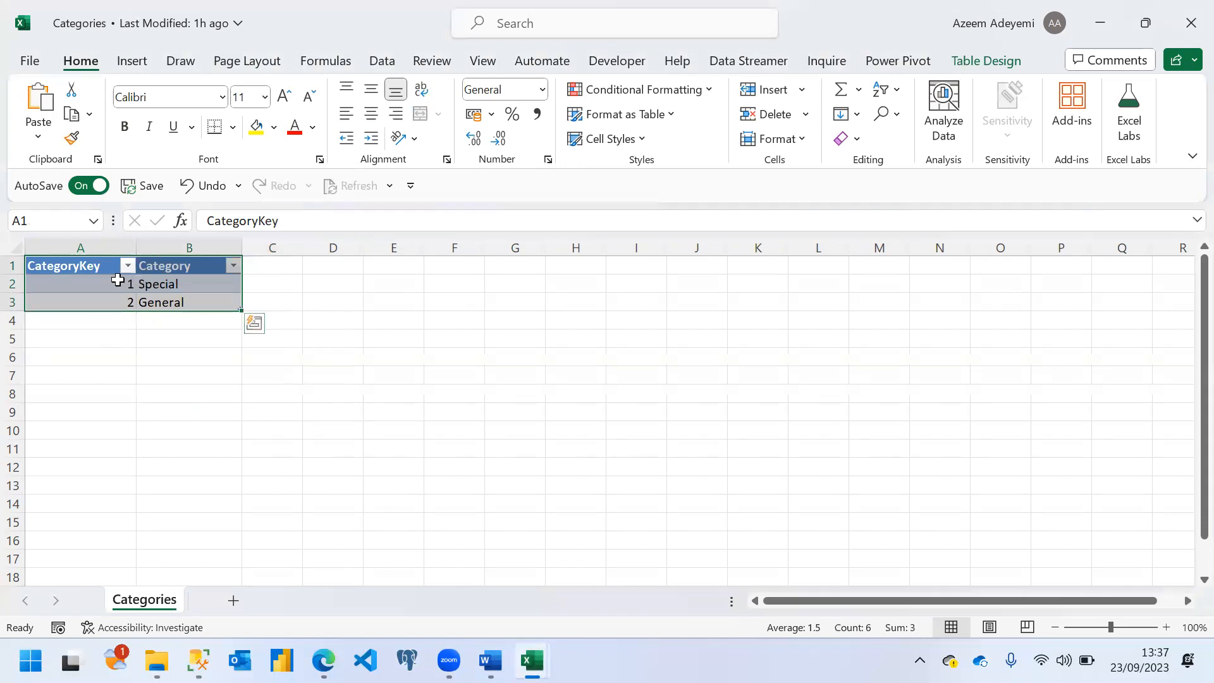
pyautogui.click(1093, 21)
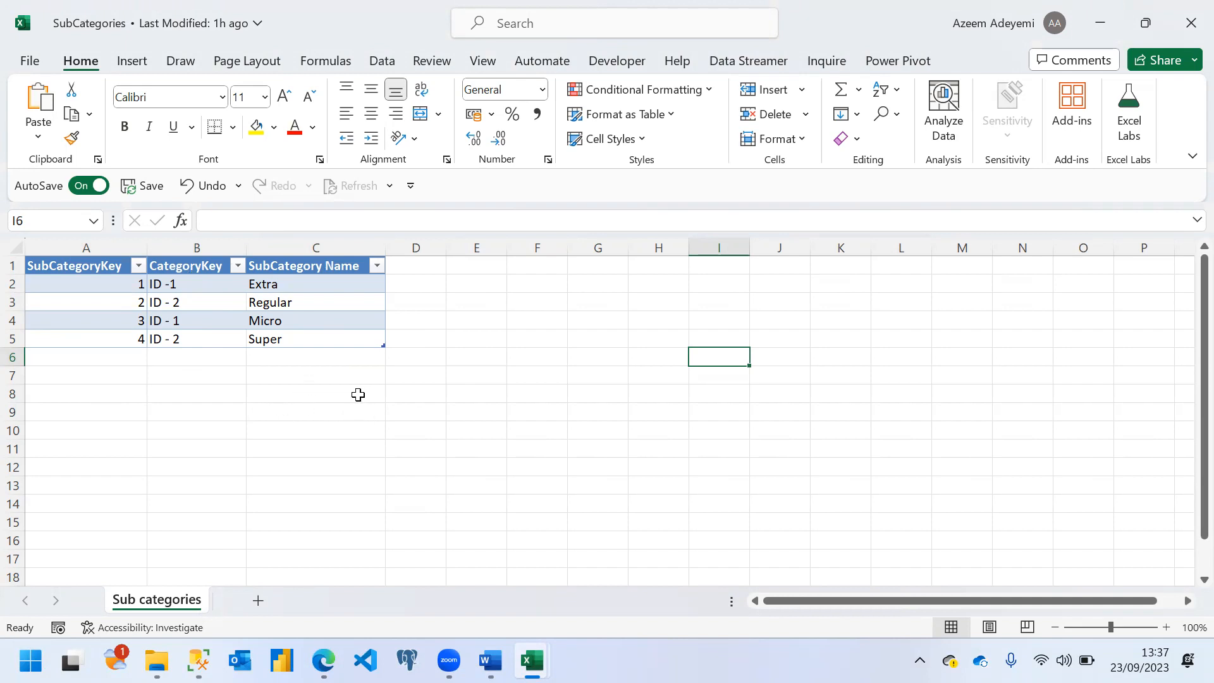
# Step: Read the data source list and the Task 1.1 requirements for loading the sales folder in the Word document
pyautogui.click(491, 661)
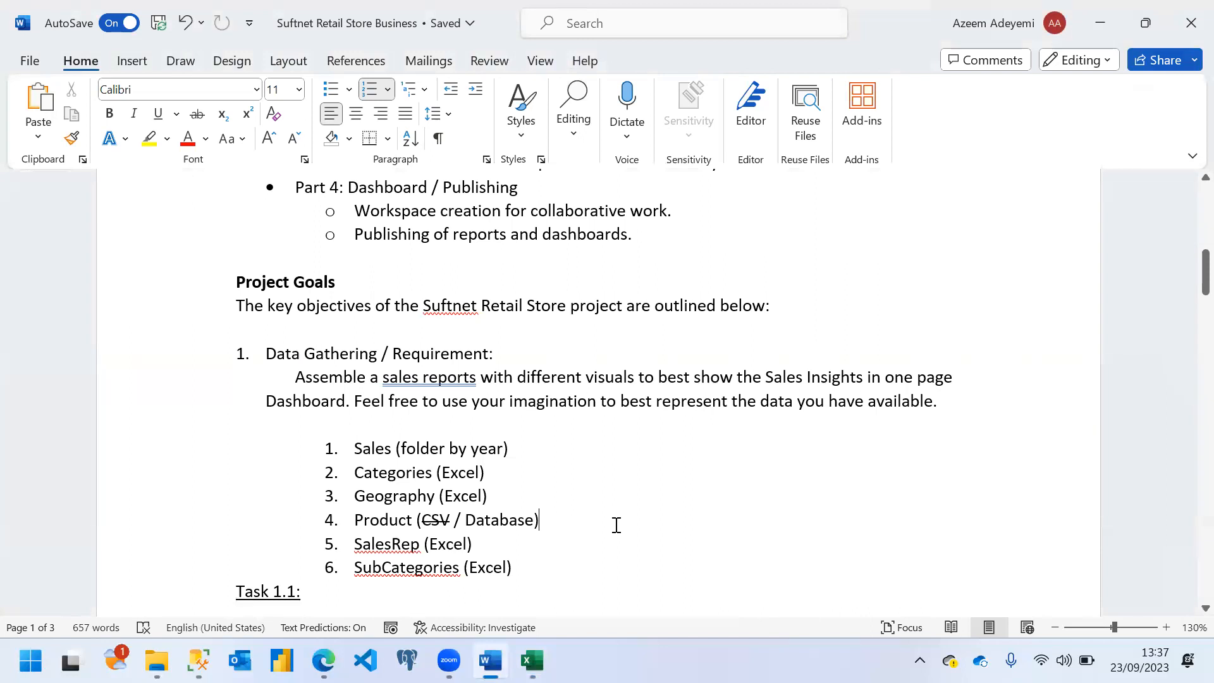
pyautogui.press('Down')
pyautogui.press('Down')
pyautogui.press('Down')
pyautogui.press('Down')
pyautogui.press('Down')
pyautogui.press('Down')
pyautogui.press('Down')
pyautogui.press('Down')
pyautogui.press('Down')
pyautogui.press('Down')
pyautogui.press('Down')
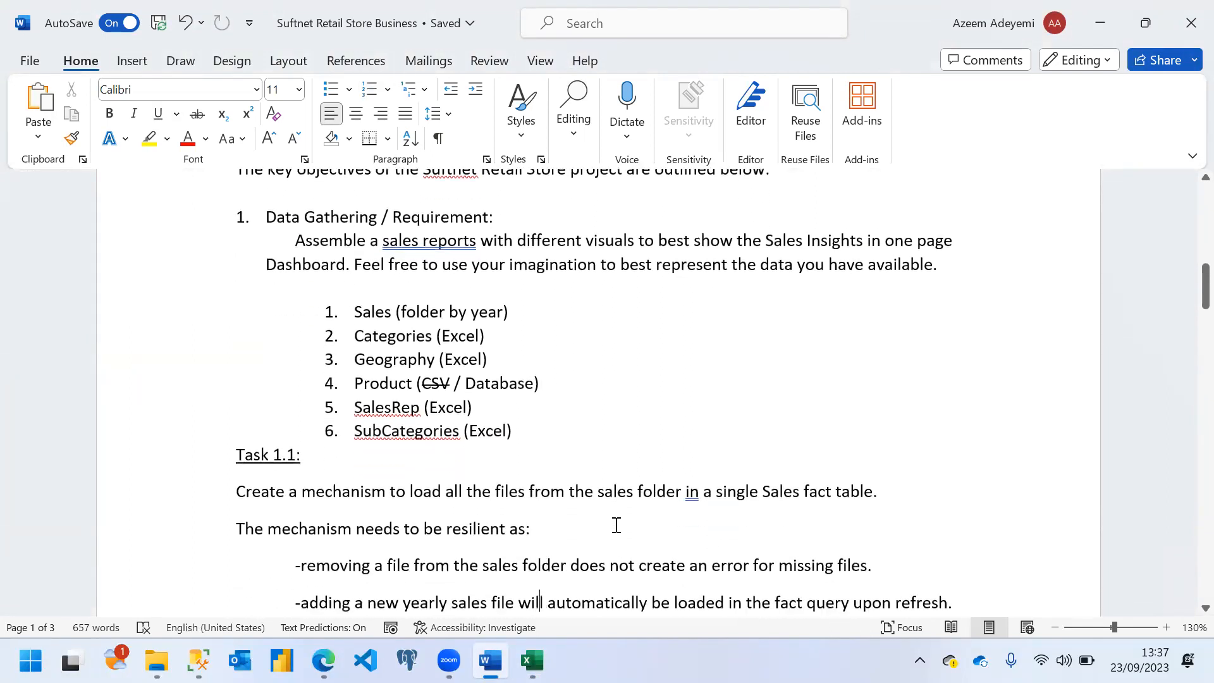
pyautogui.press('Up')
pyautogui.press('Up')
pyautogui.press('Up')
pyautogui.press('Up')
pyautogui.press('Up')
pyautogui.press('Up')
pyautogui.press('Up')
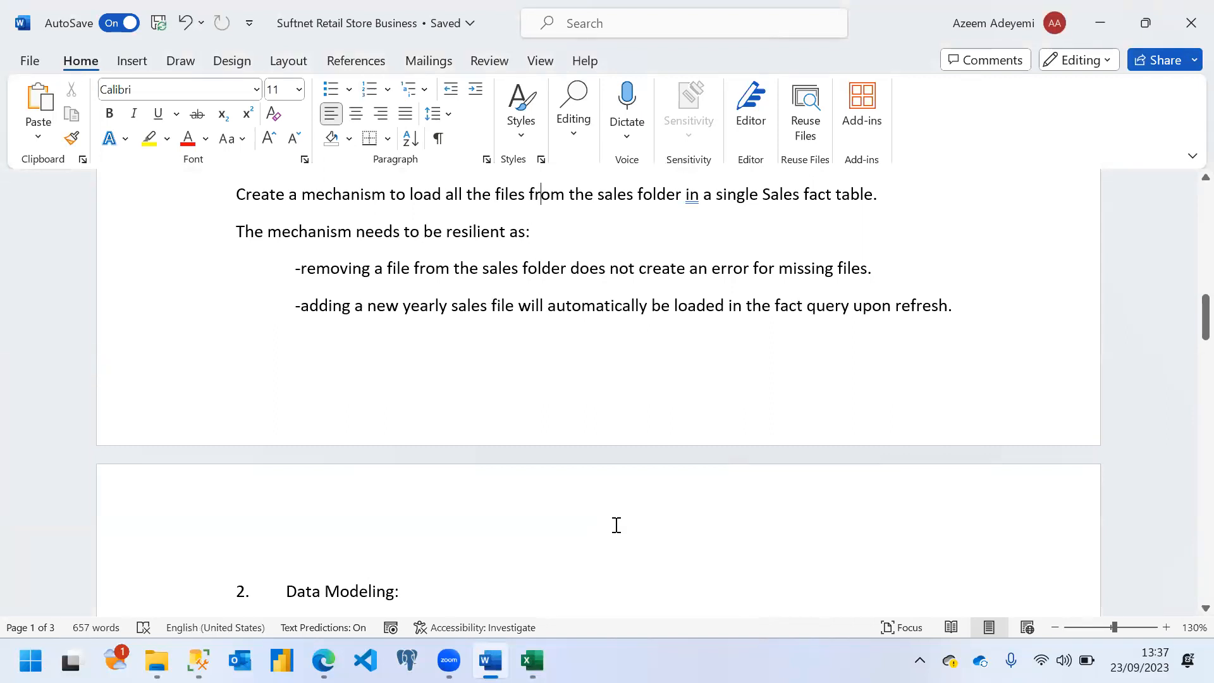
pyautogui.press('Up')
pyautogui.press('Up')
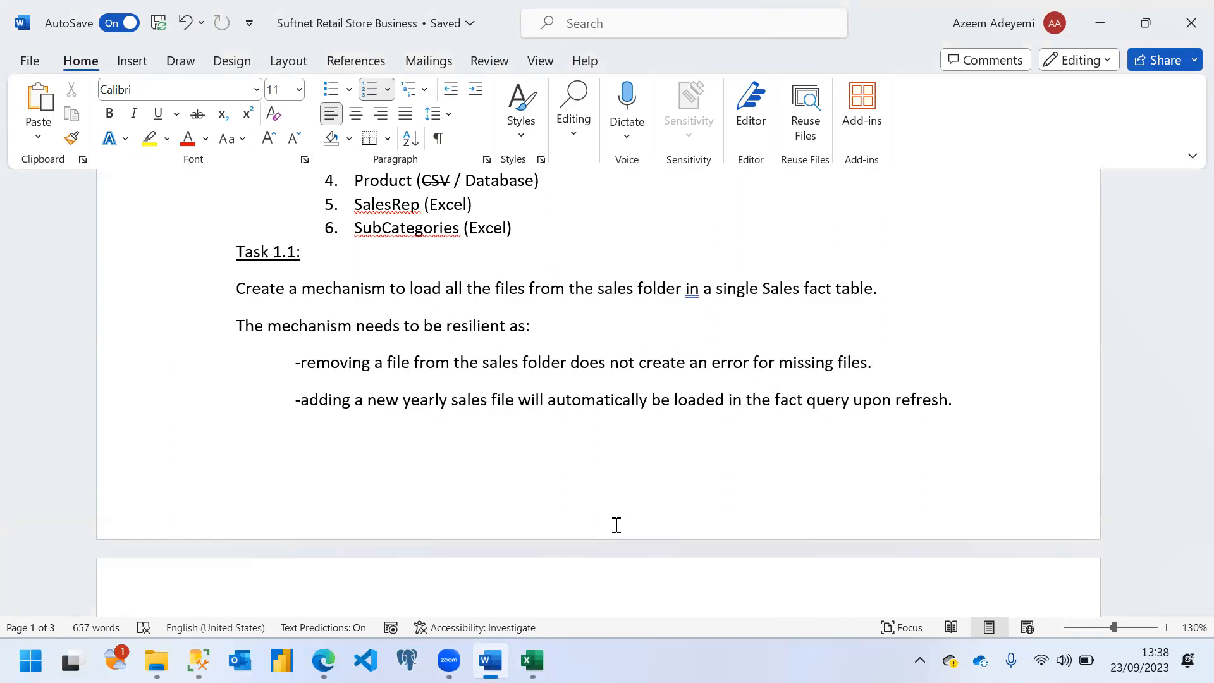
pyautogui.scroll(3, 617, 525)
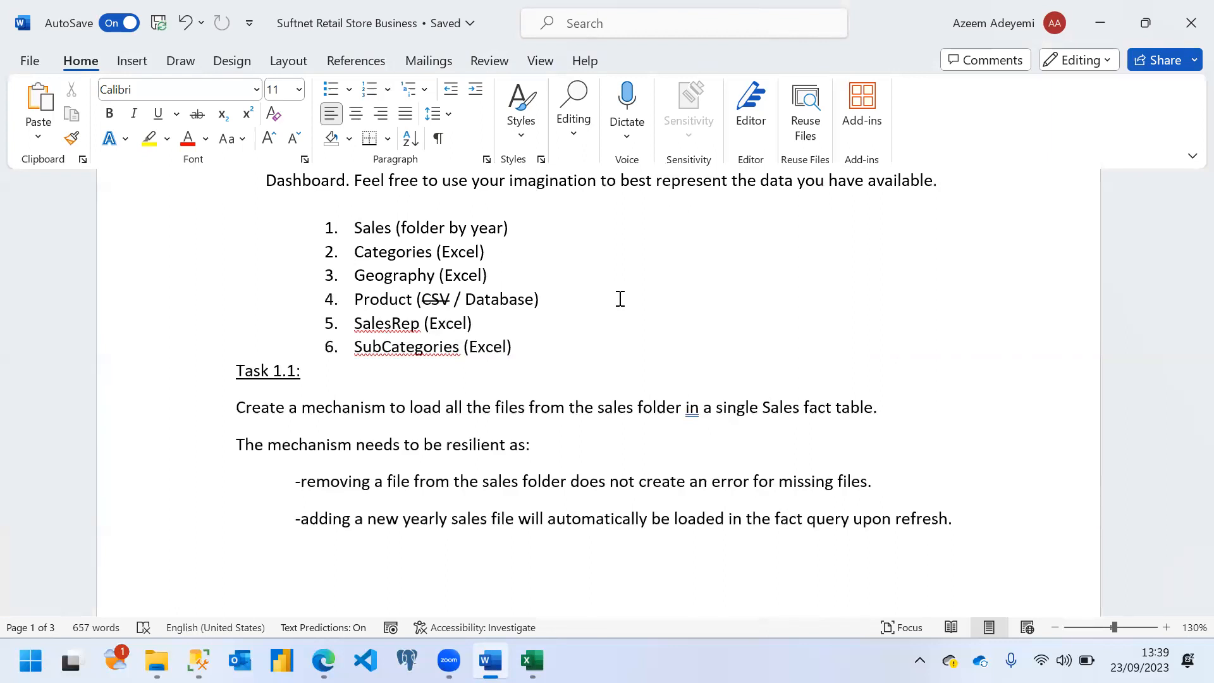
# Step: Review the Task 1.1 single Sales fact table and resilience requirements, glancing ahead to Data Modeling Task 2.1
pyautogui.click(501, 417)
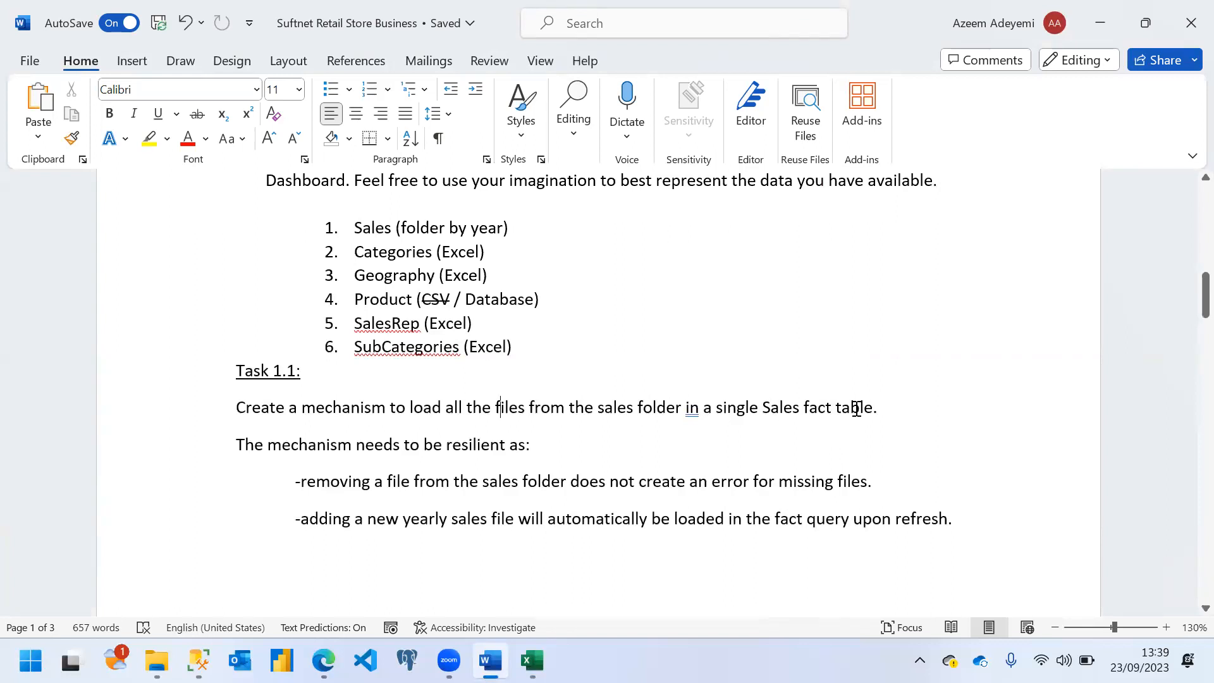
pyautogui.press('Down')
pyautogui.press('Down')
pyautogui.scroll(-4, 701, 462)
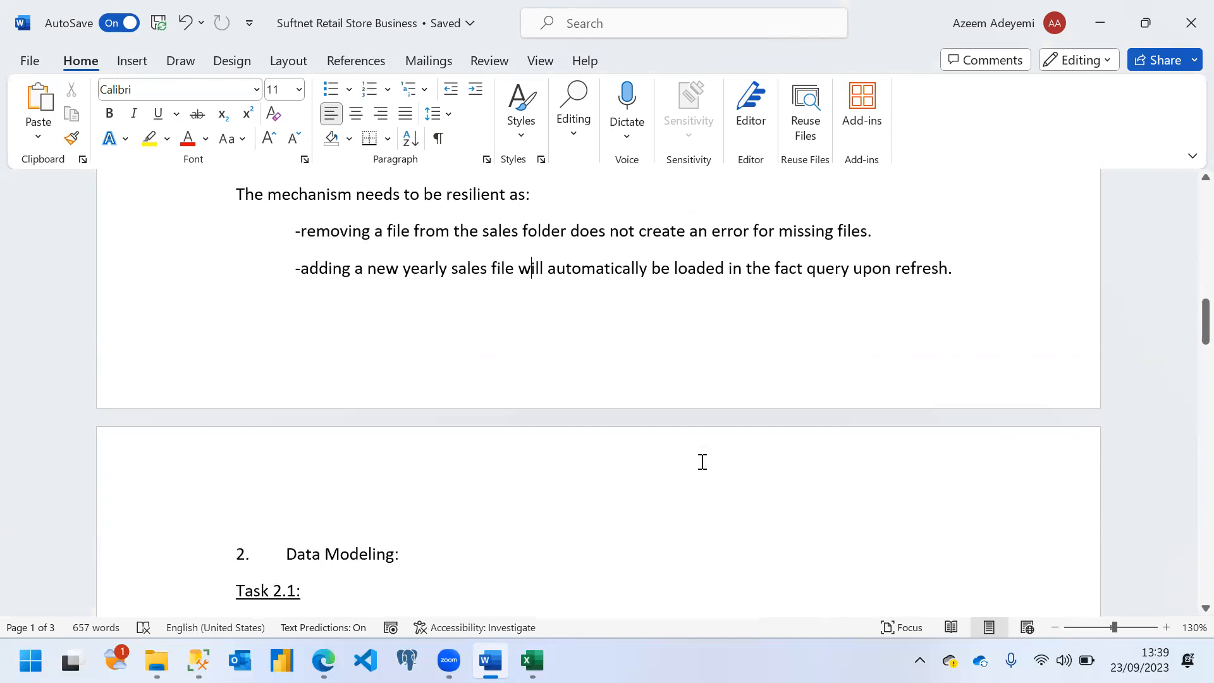
pyautogui.press('Down')
pyautogui.press('Down')
pyautogui.press('Down')
pyautogui.press('Down')
pyautogui.scroll(-1, 702, 462)
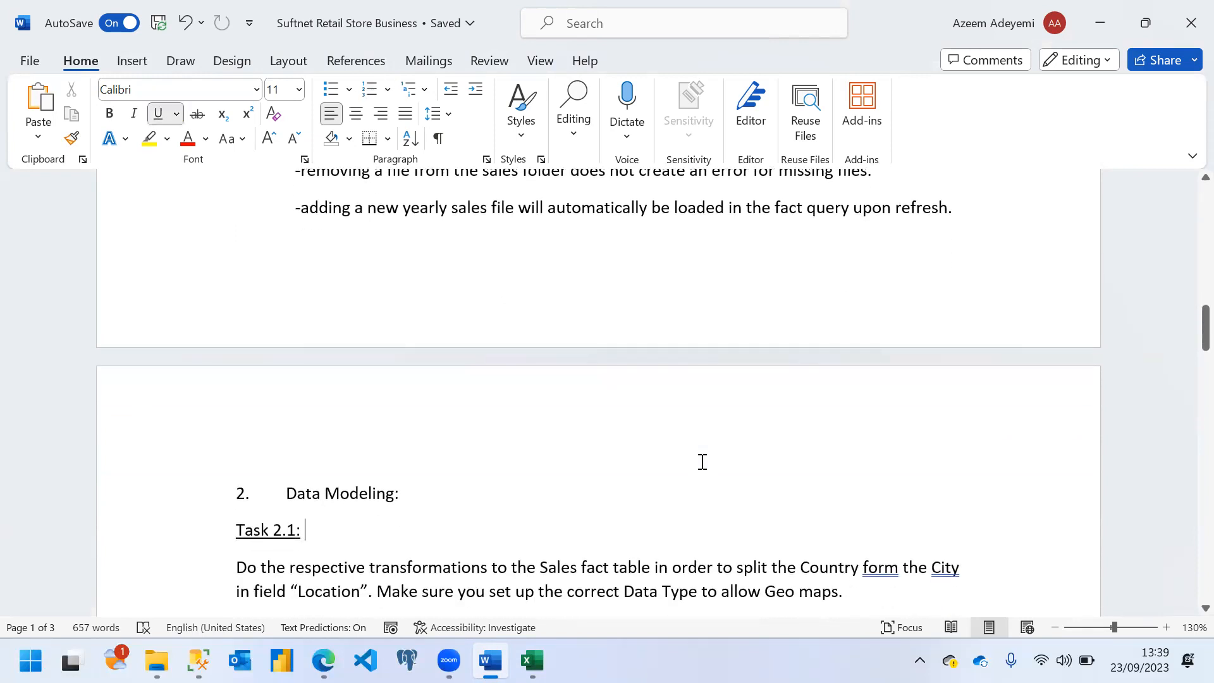
pyautogui.press('Up')
pyautogui.press('Up')
pyautogui.press('Up')
pyautogui.press('Up')
pyautogui.press('Up')
pyautogui.press('Up')
pyautogui.press('Up')
pyautogui.press('Up')
pyautogui.press('Up')
pyautogui.press('Up')
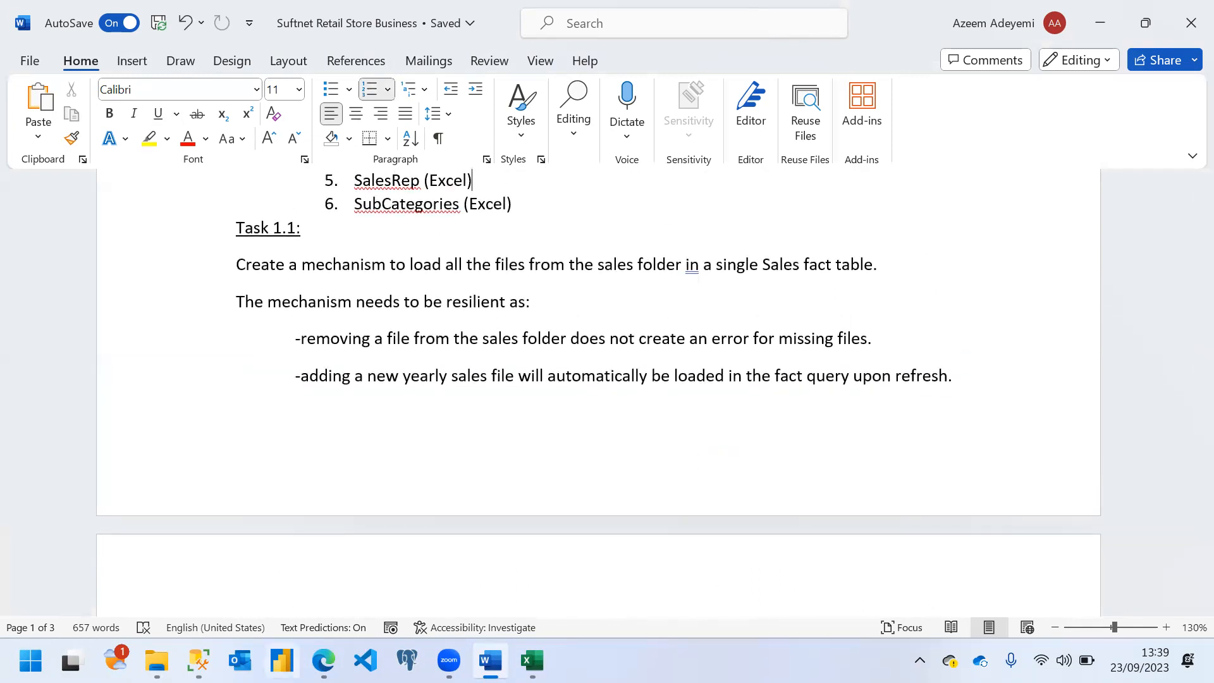
# Step: Launch Power BI Desktop
pyautogui.click(282, 660)
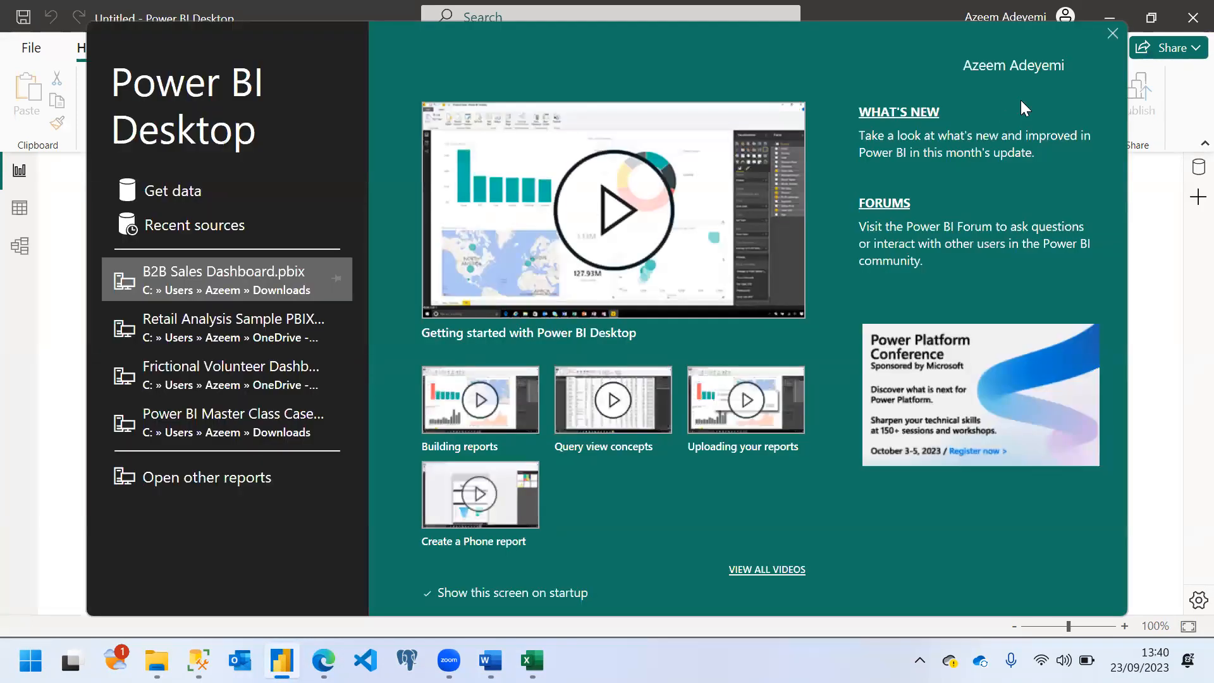
# Step: Dismiss the welcome screen and try to import the Categories Excel workbook from the Dimensions folder
pyautogui.click(1113, 35)
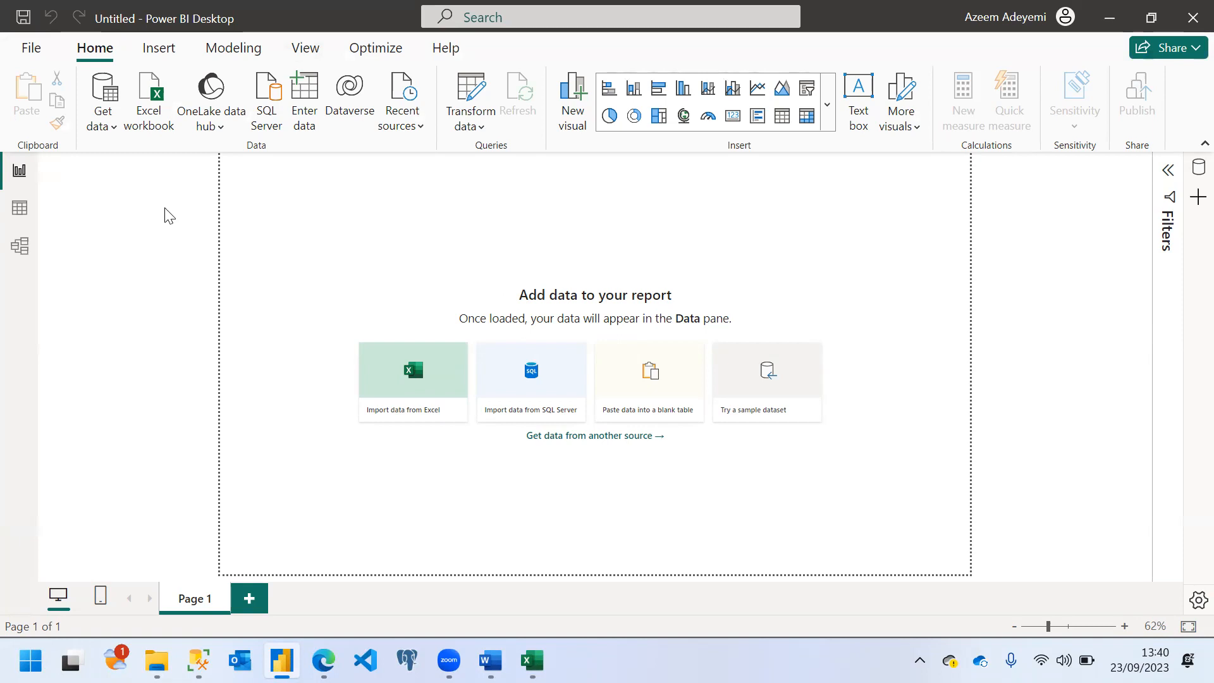
pyautogui.click(112, 133)
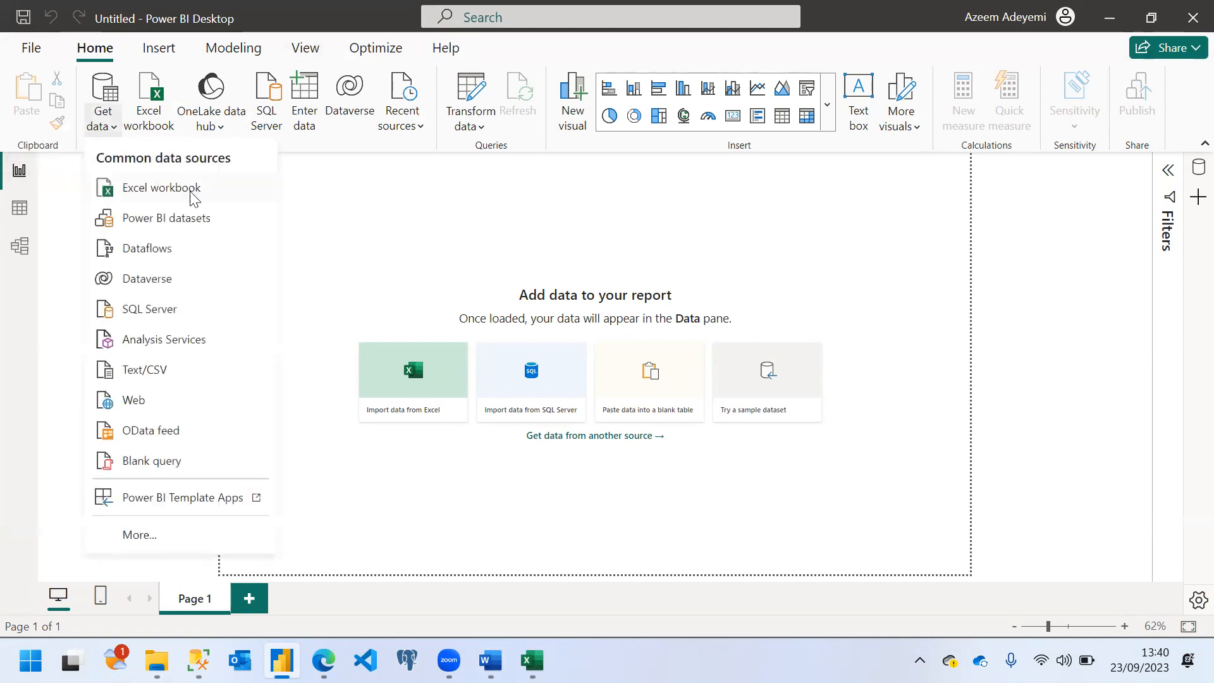
pyautogui.click(176, 199)
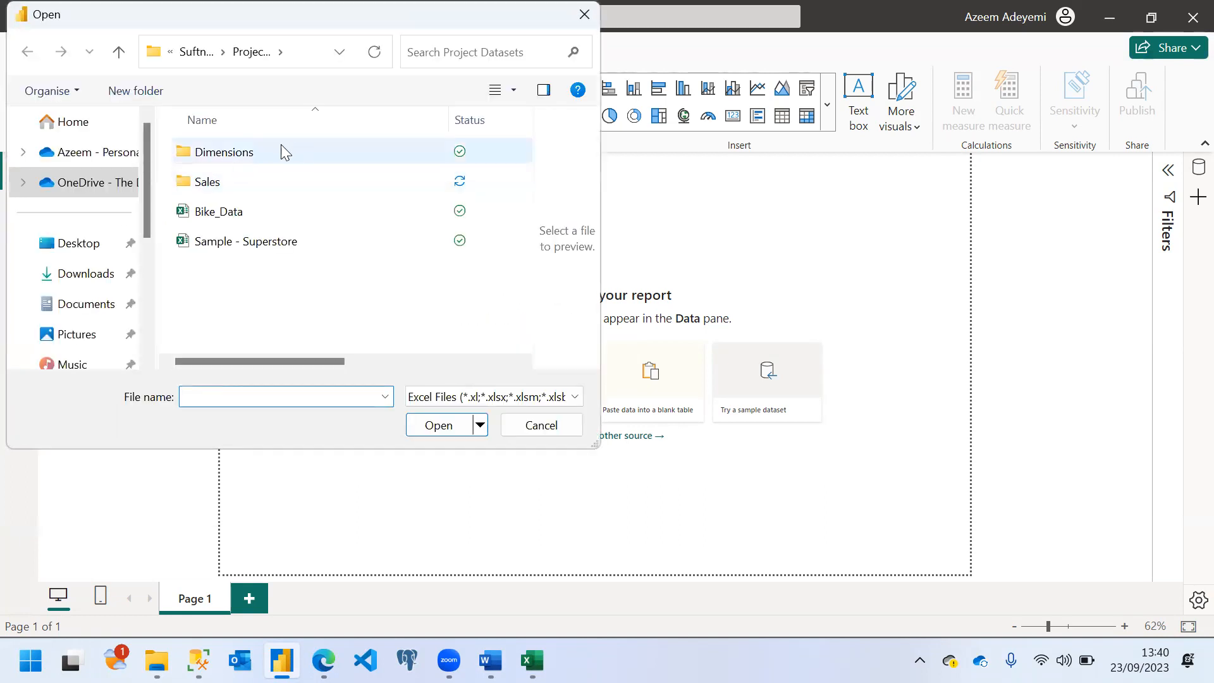
pyautogui.doubleClick(226, 157)
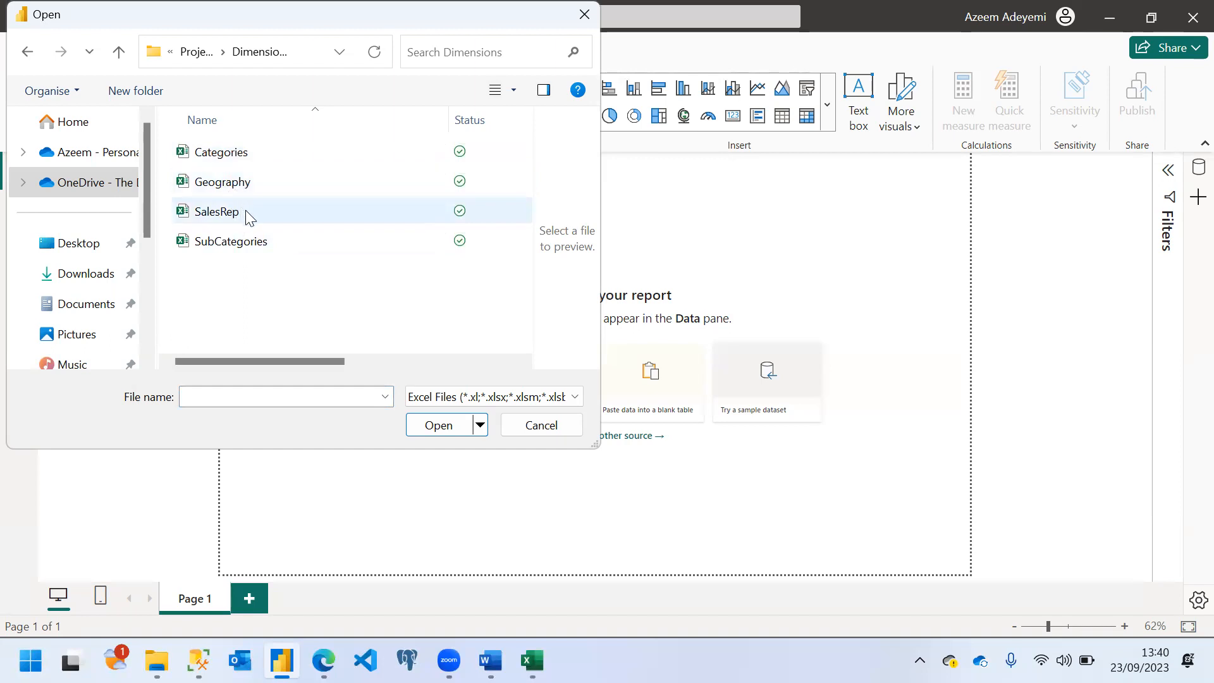
pyautogui.click(230, 157)
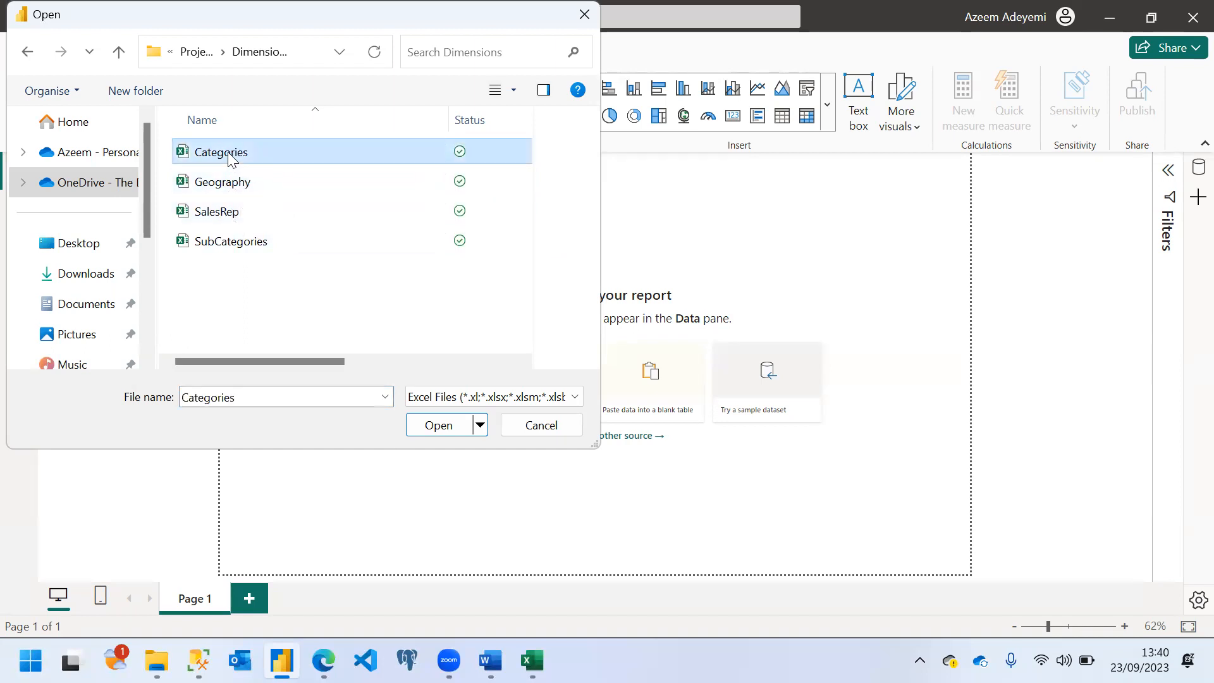
pyautogui.click(447, 427)
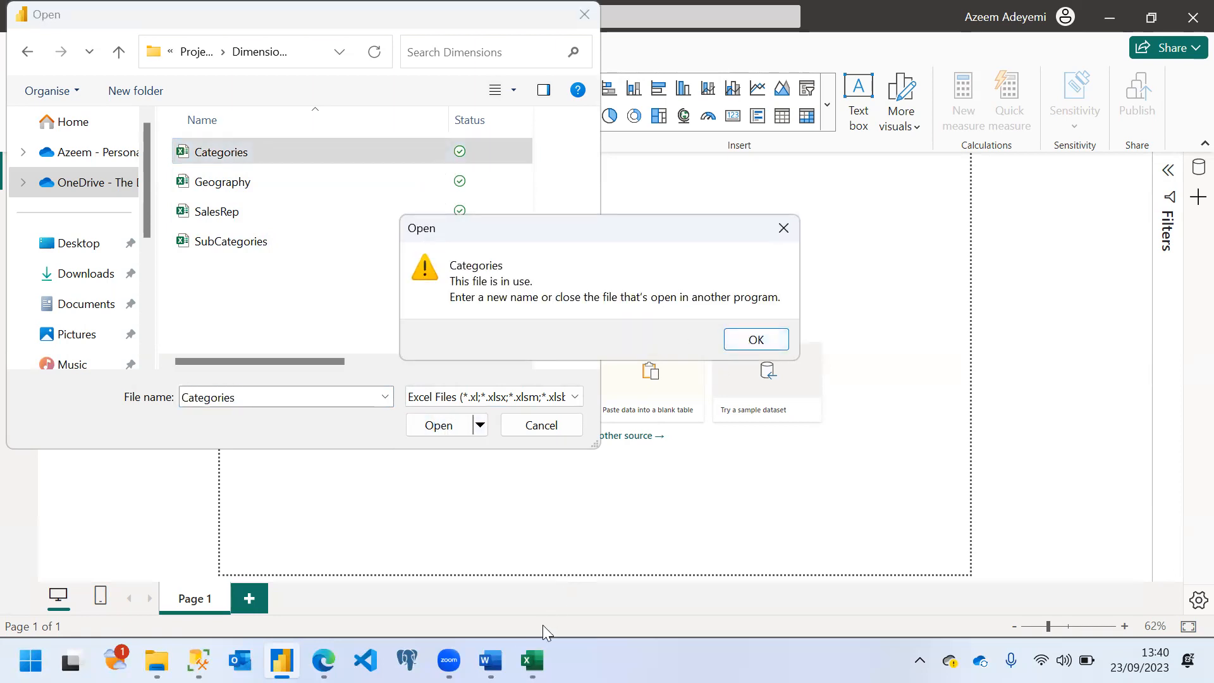
# Step: Close the open Excel workbooks, including Geography, Sales 2014 and Categories, to release the source files
pyautogui.moveTo(537, 644)
pyautogui.click(1025, 501)
pyautogui.click(924, 506)
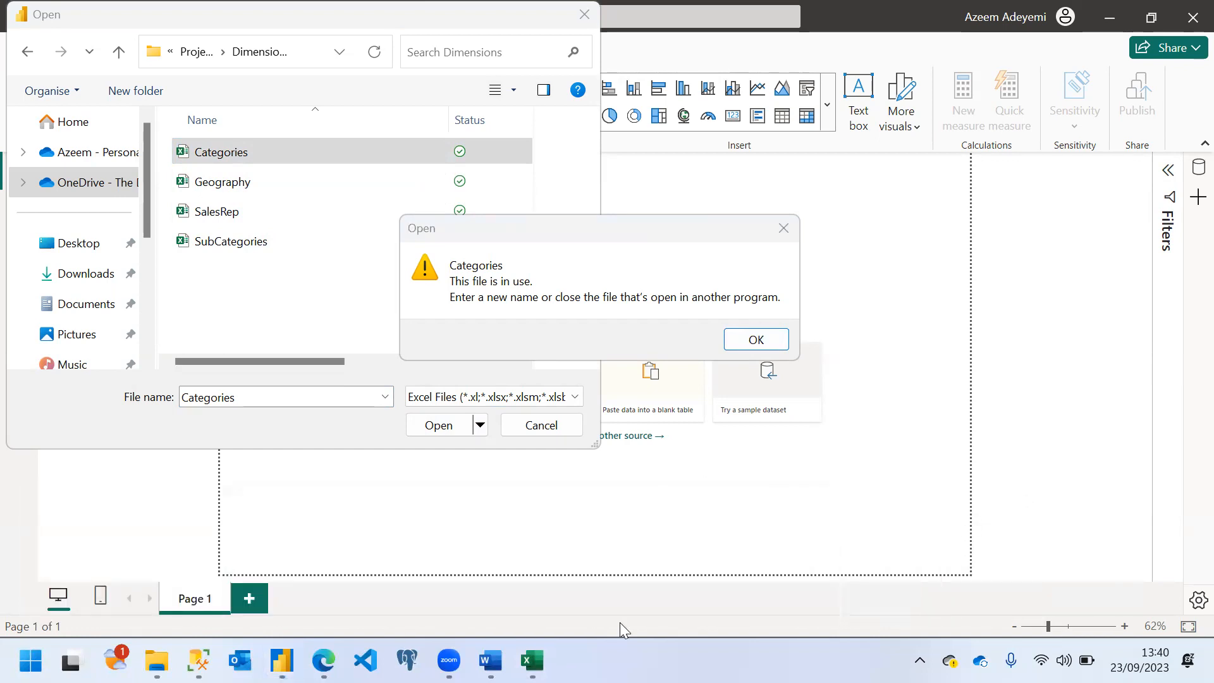
pyautogui.moveTo(532, 657)
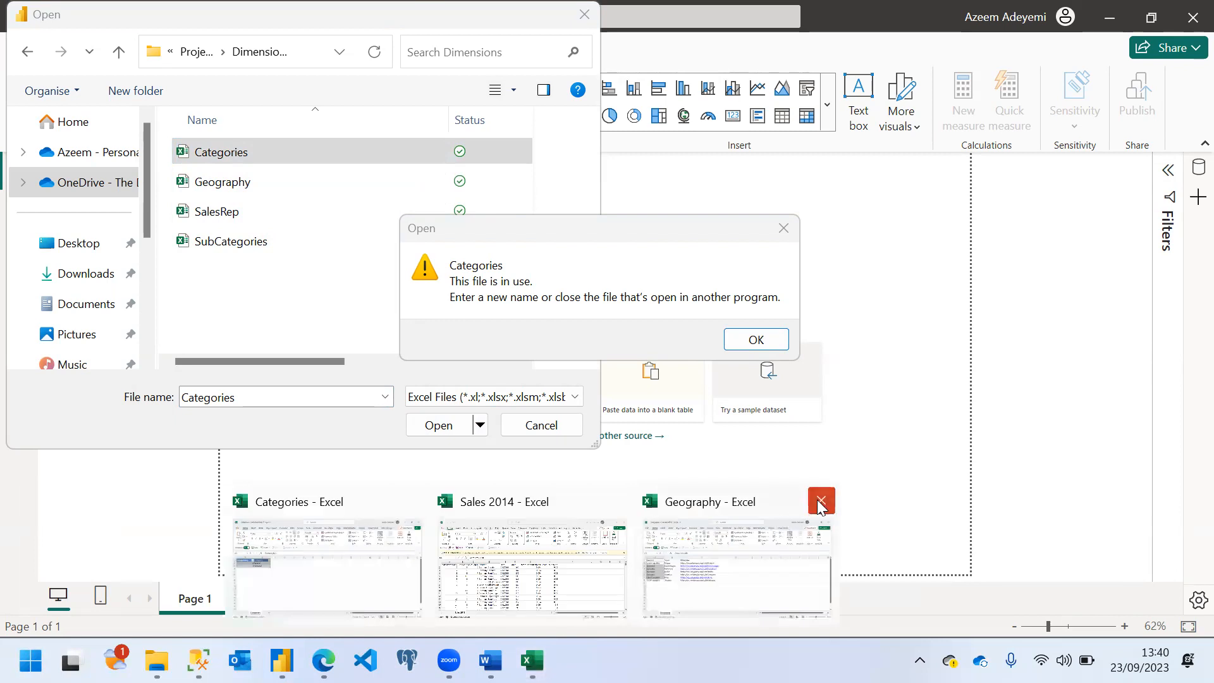
pyautogui.click(821, 502)
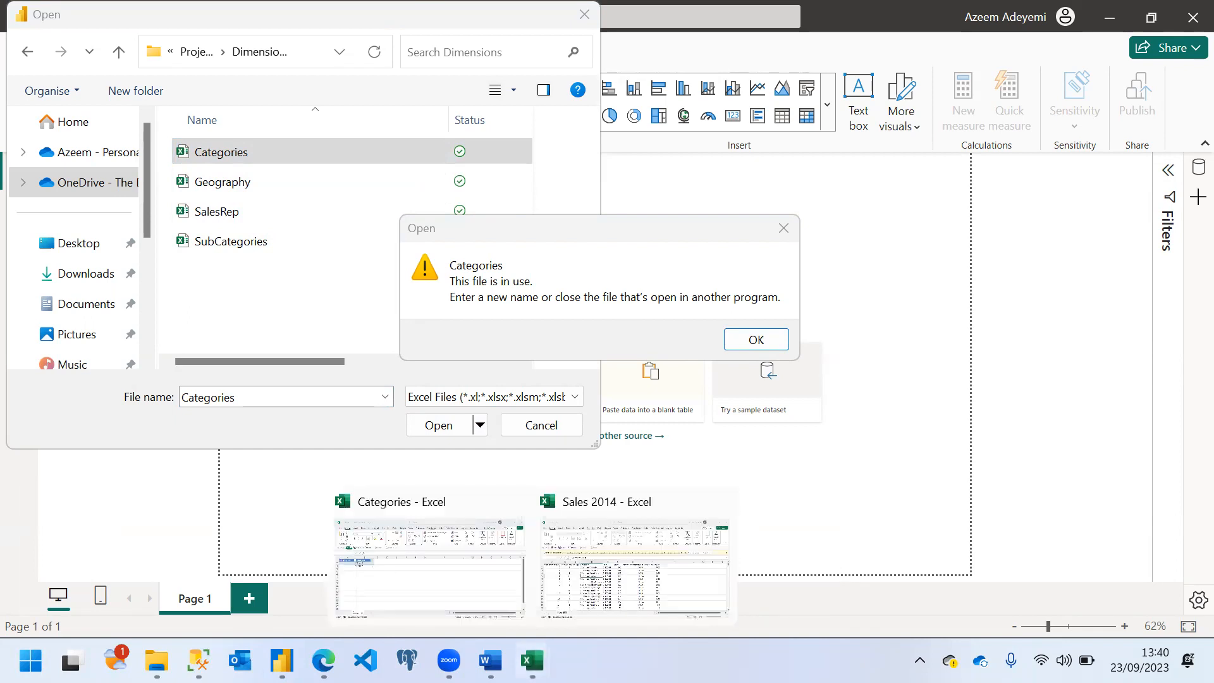
pyautogui.click(635, 569)
pyautogui.click(706, 361)
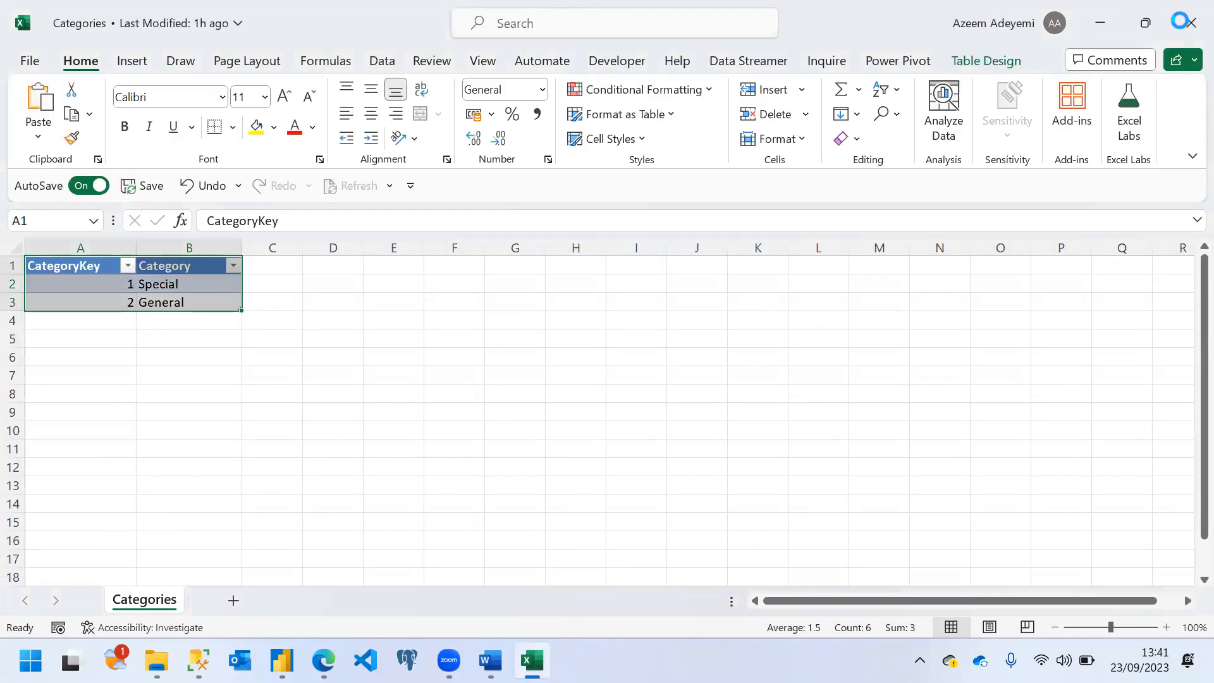
pyautogui.click(1182, 22)
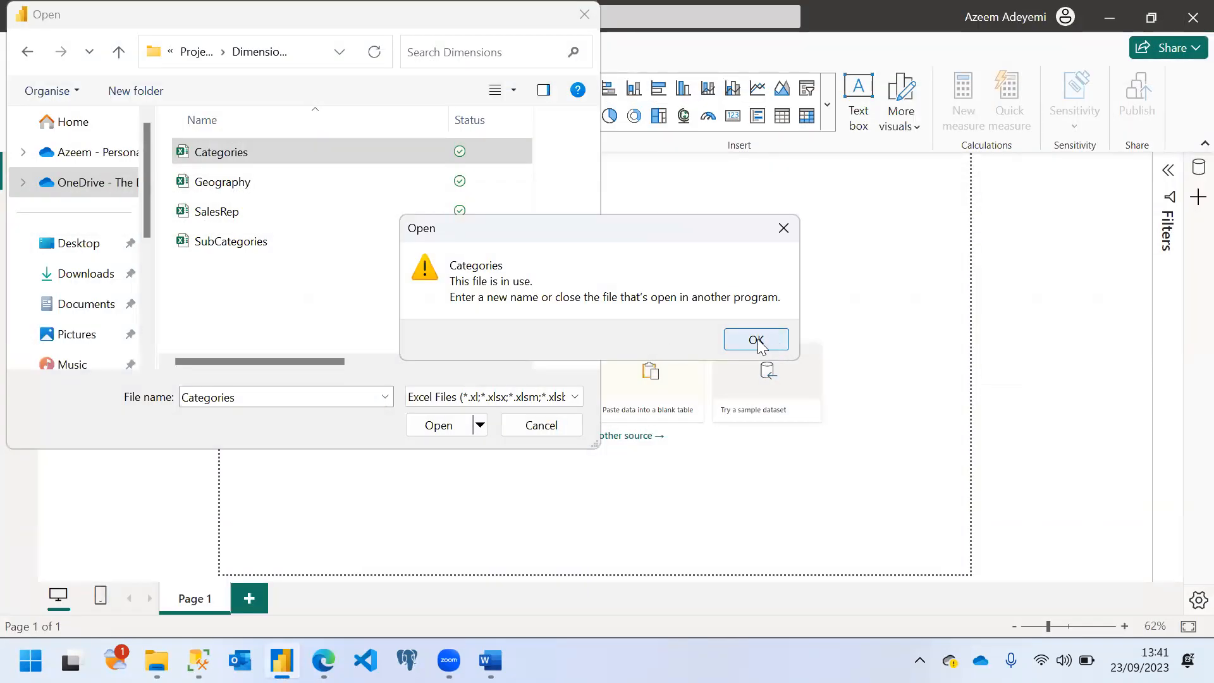
# Step: Connect to the Categories workbook again and preview its dCategory table and Categories sheet
pyautogui.click(757, 340)
pyautogui.click(439, 426)
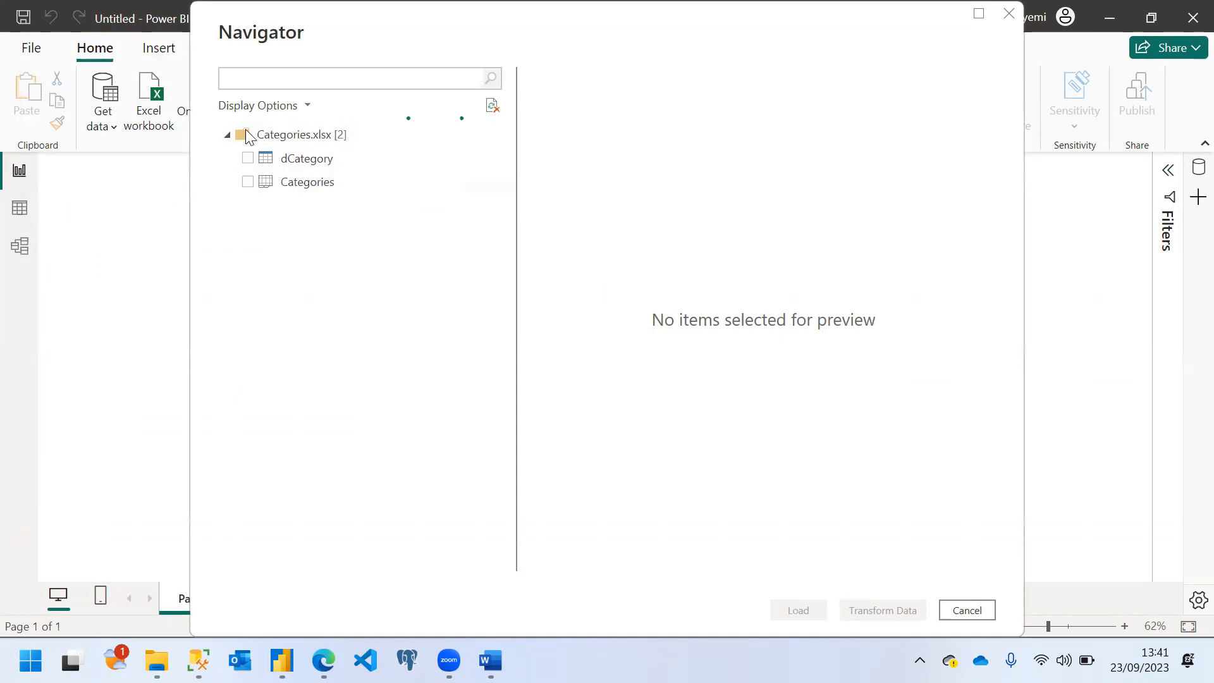
pyautogui.click(320, 161)
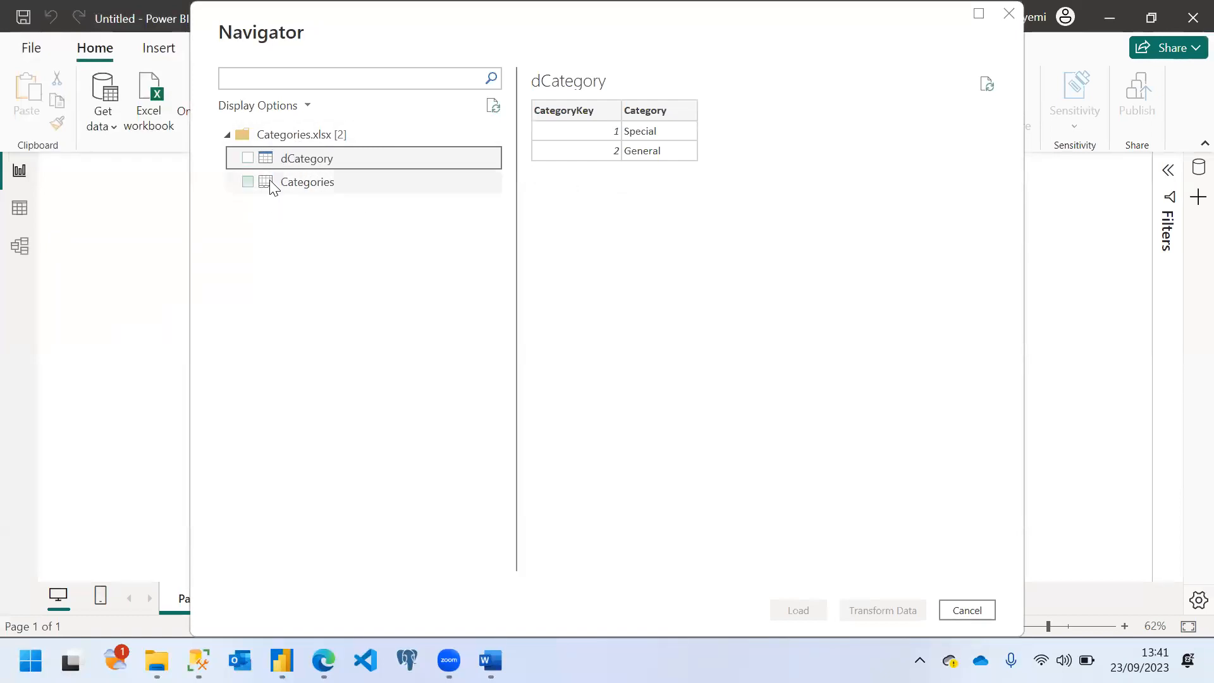
pyautogui.click(331, 183)
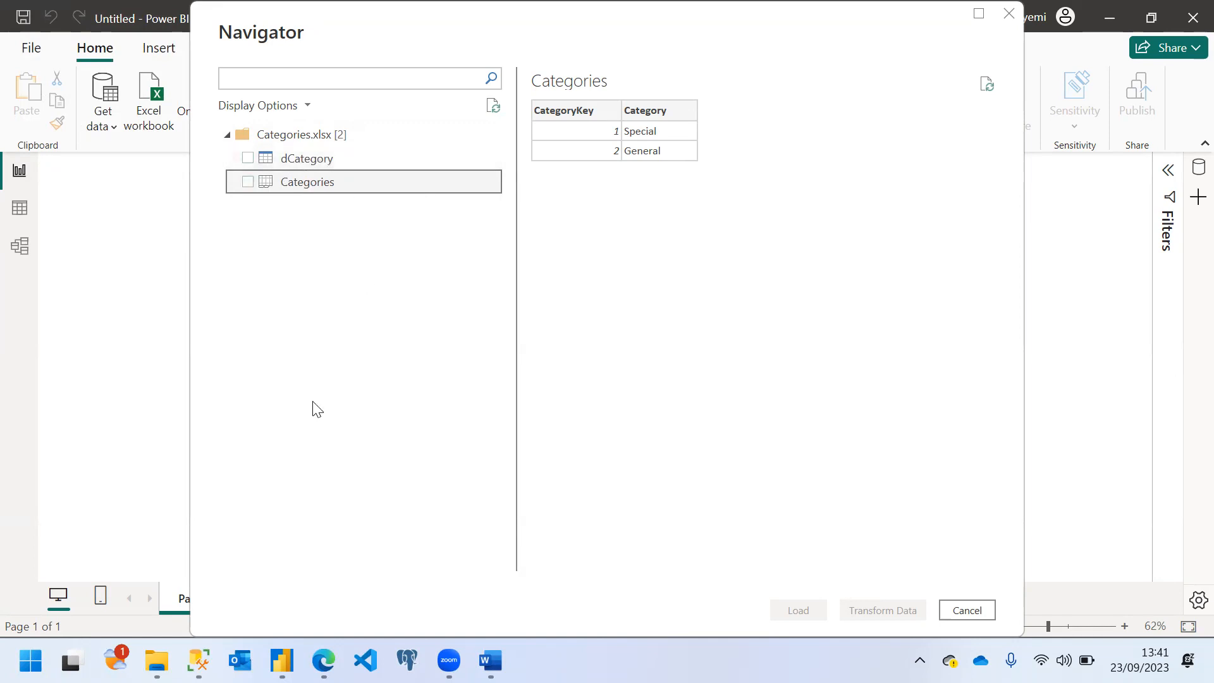
# Step: Reopen the Categories workbook from the Dimensions folder in Excel, check its table name, and return to the Power BI Navigator
pyautogui.moveTo(156, 660)
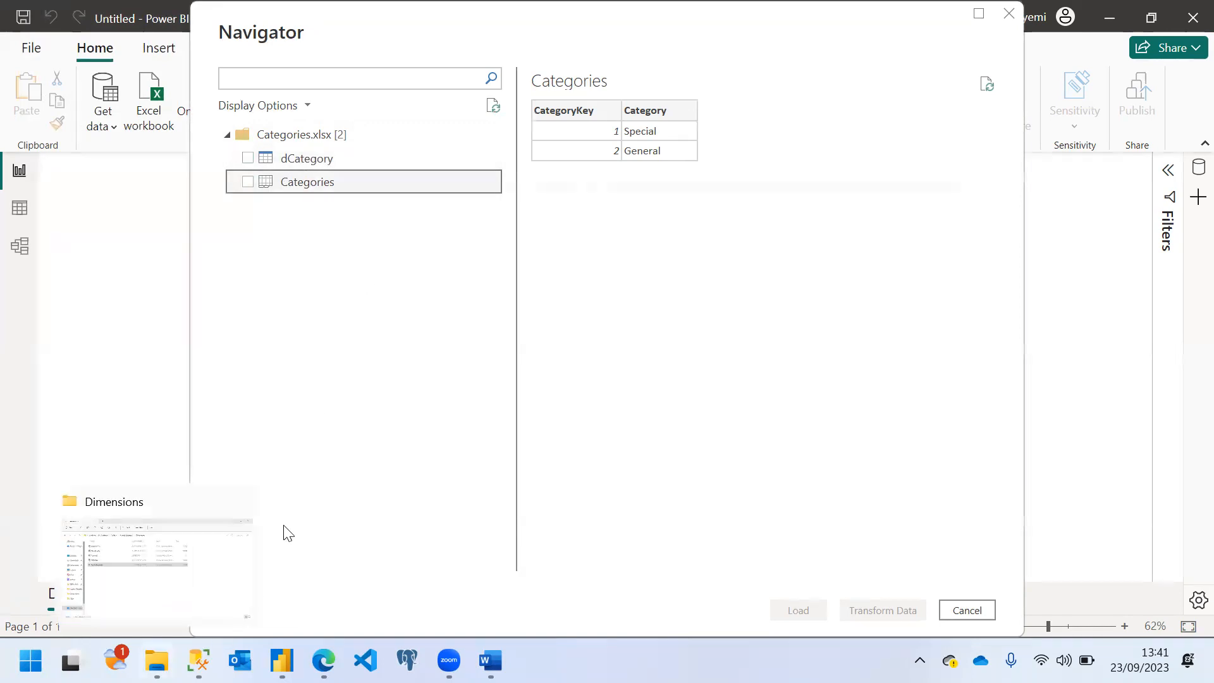
pyautogui.click(190, 557)
pyautogui.click(215, 178)
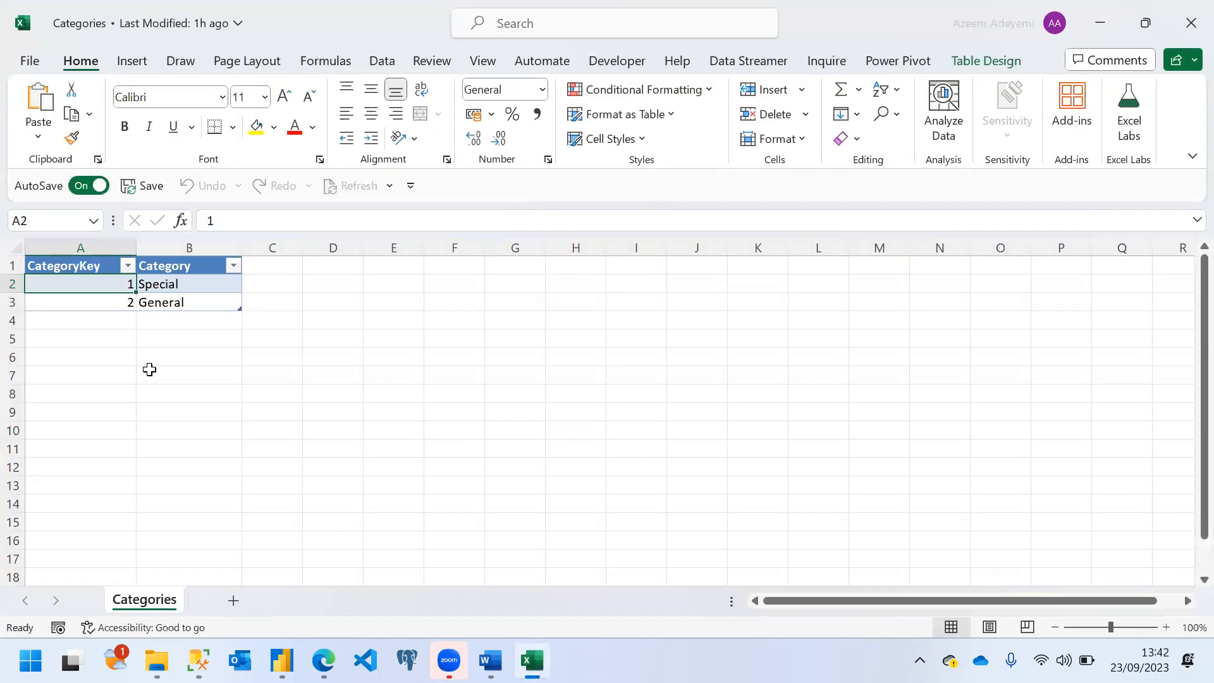
pyautogui.click(150, 369)
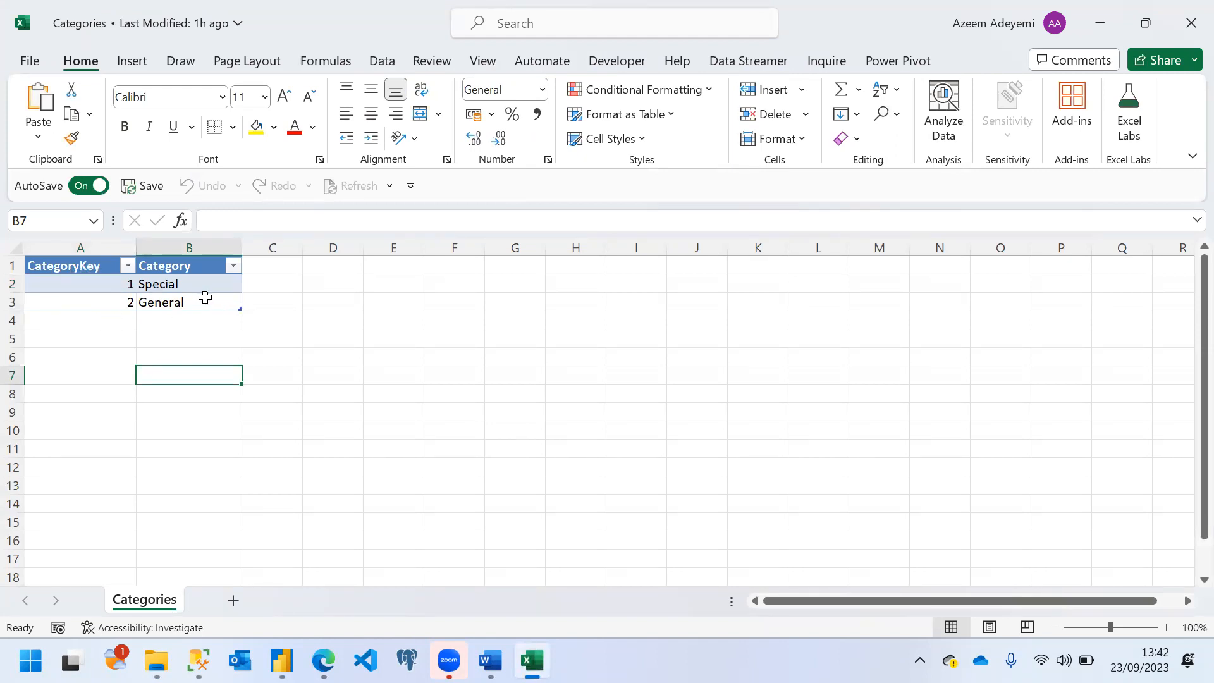
pyautogui.click(89, 283)
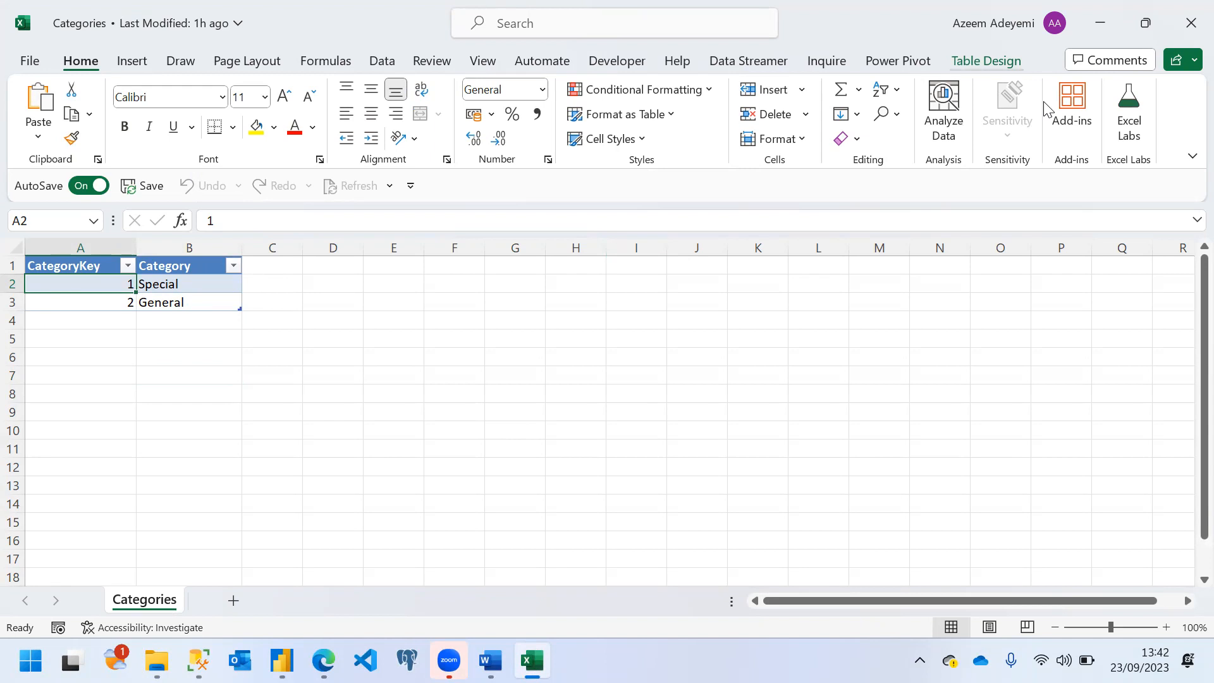
pyautogui.click(986, 60)
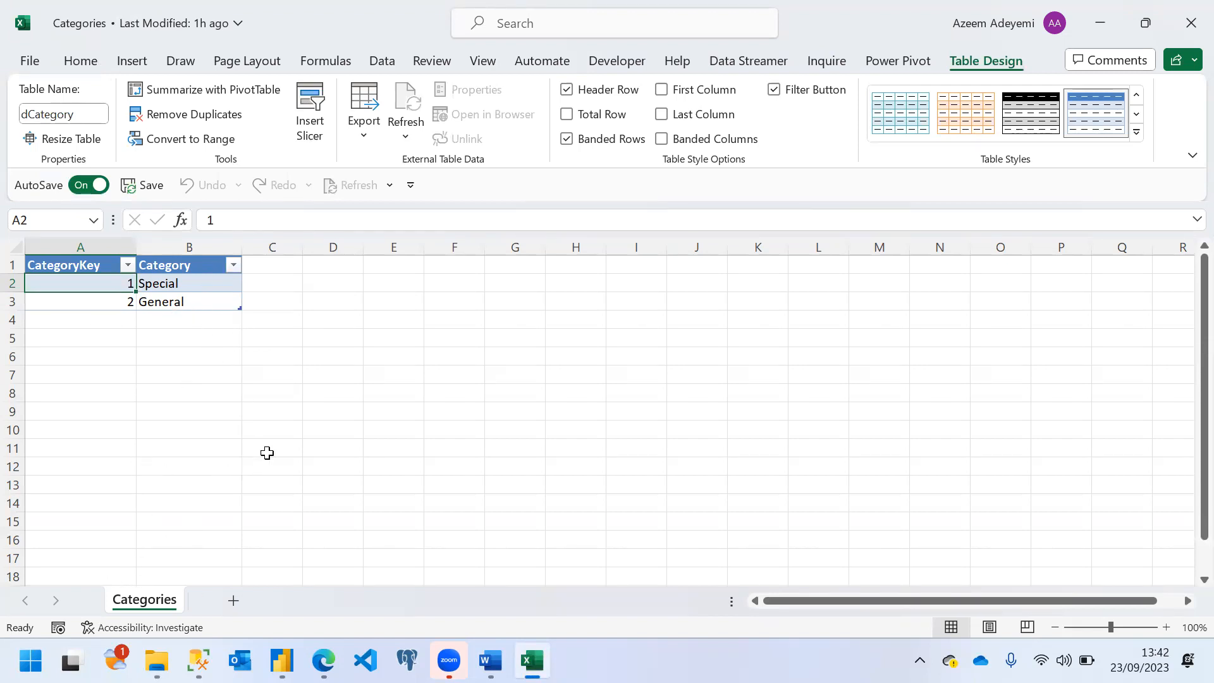
pyautogui.hotkey('alt', 'Tab')
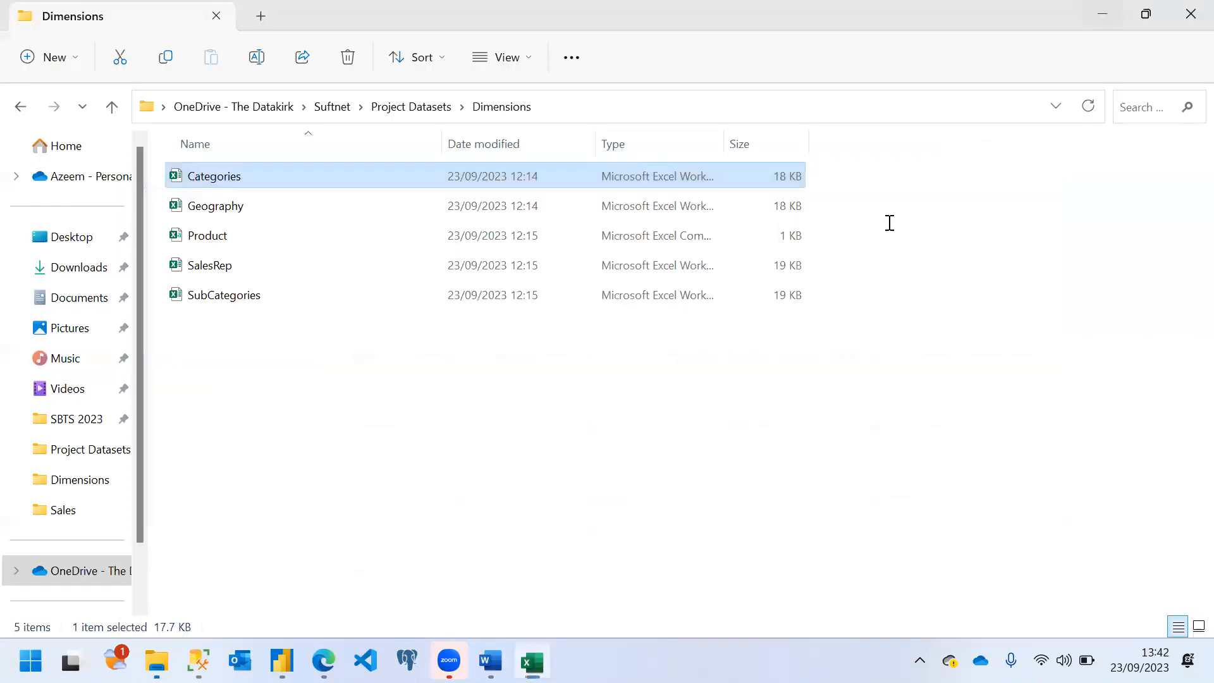
pyautogui.hotkey('alt', 'Tab')
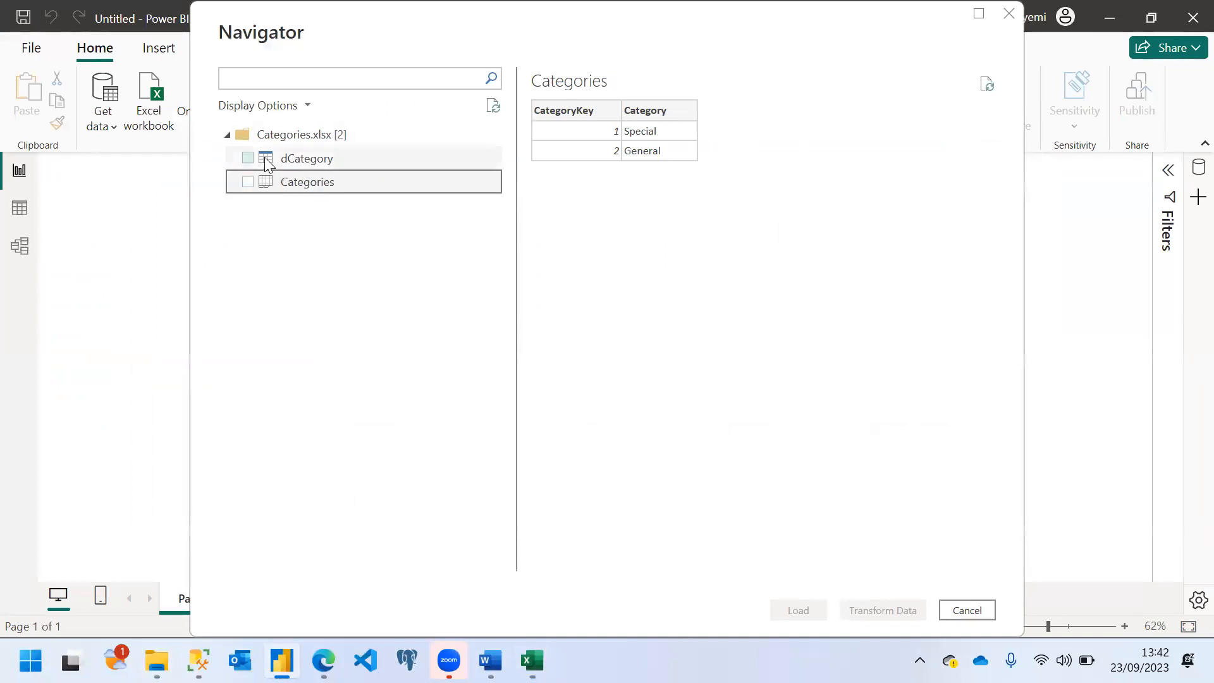
# Step: Try previewing dCategory and the Categories sheet again, and close the Categories workbook in Excel
pyautogui.click(327, 163)
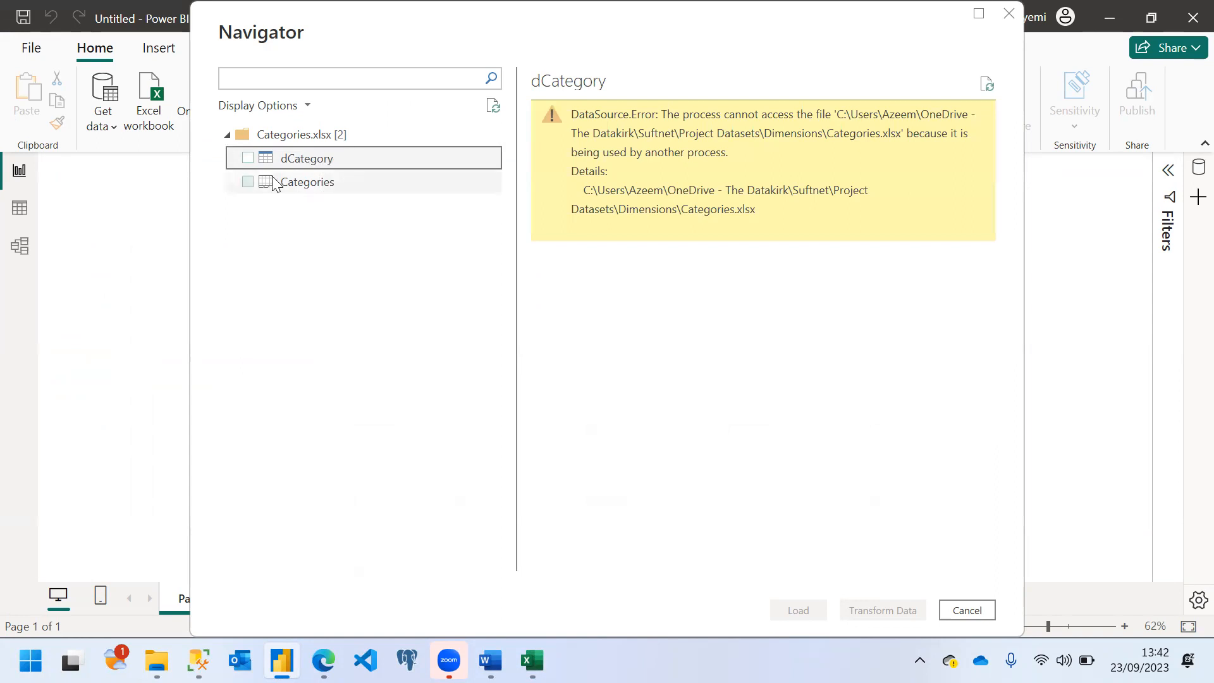
pyautogui.click(307, 186)
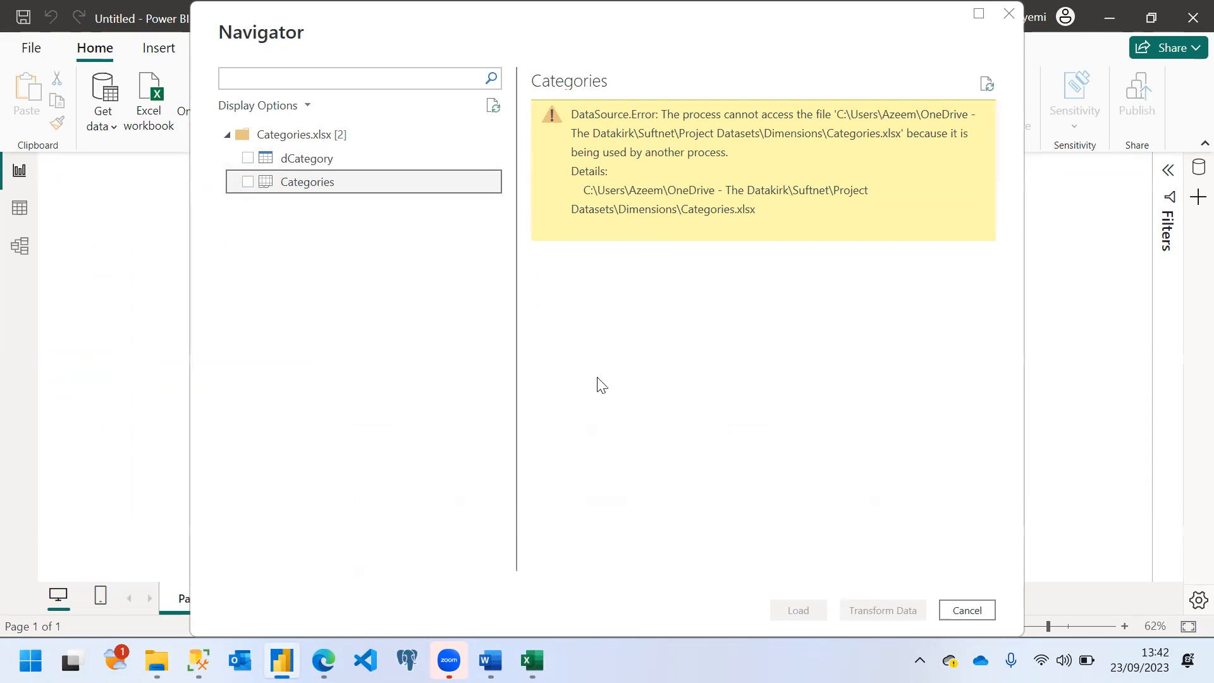
pyautogui.moveTo(533, 661)
pyautogui.click(531, 560)
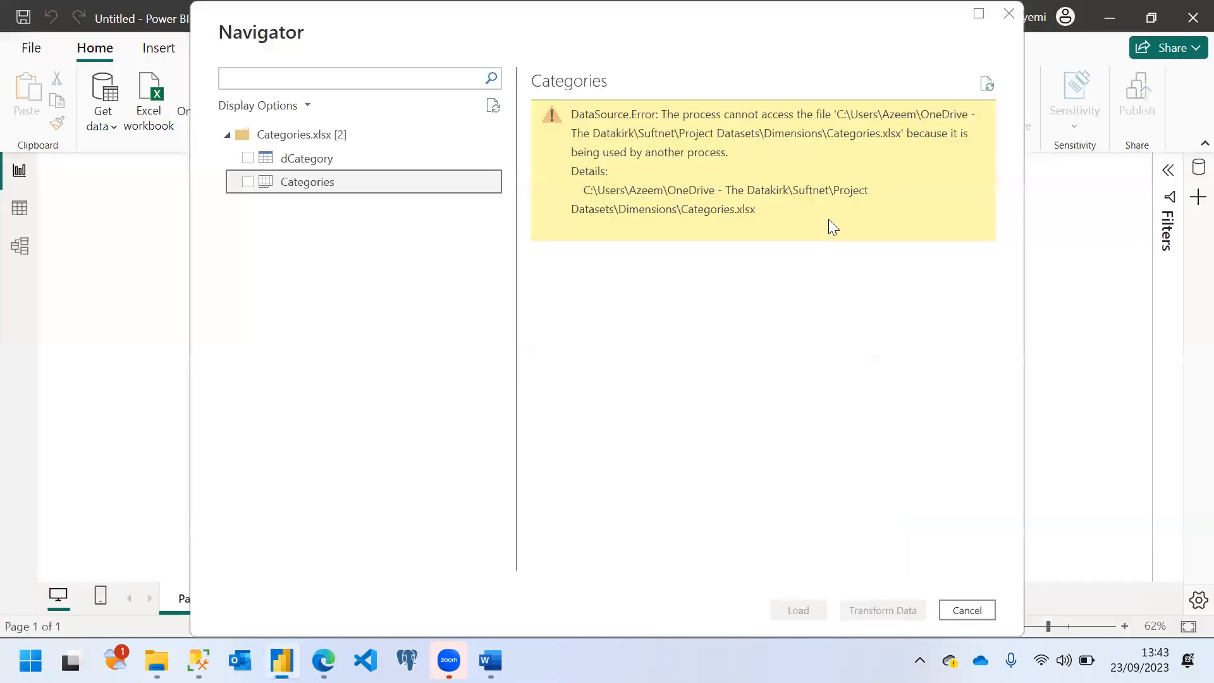
# Step: Preview both Categories.xlsx items again, select the Categories sheet and load it into the model
pyautogui.click(306, 161)
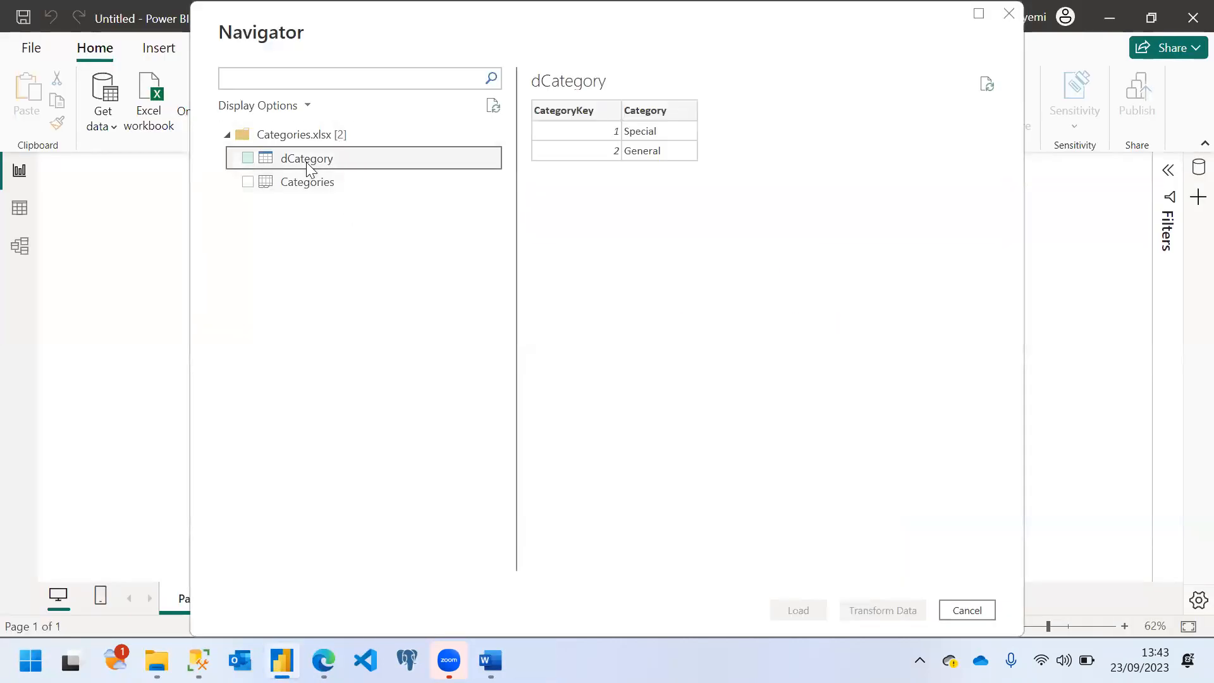
pyautogui.click(304, 182)
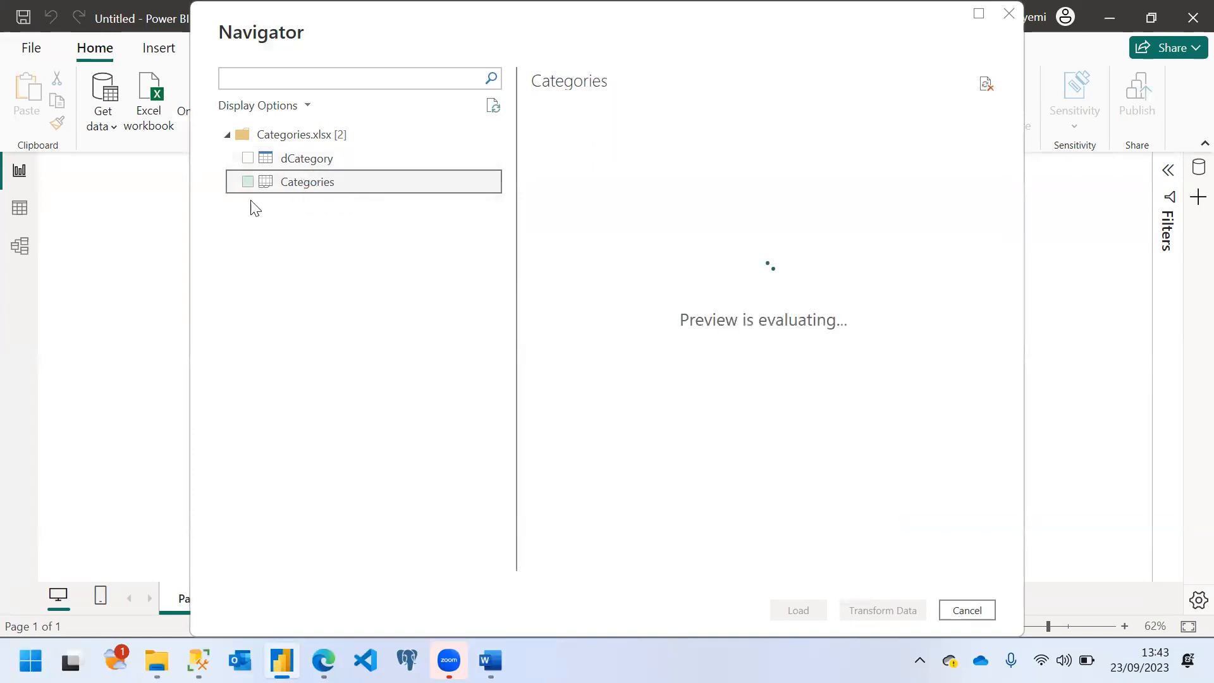
pyautogui.click(248, 182)
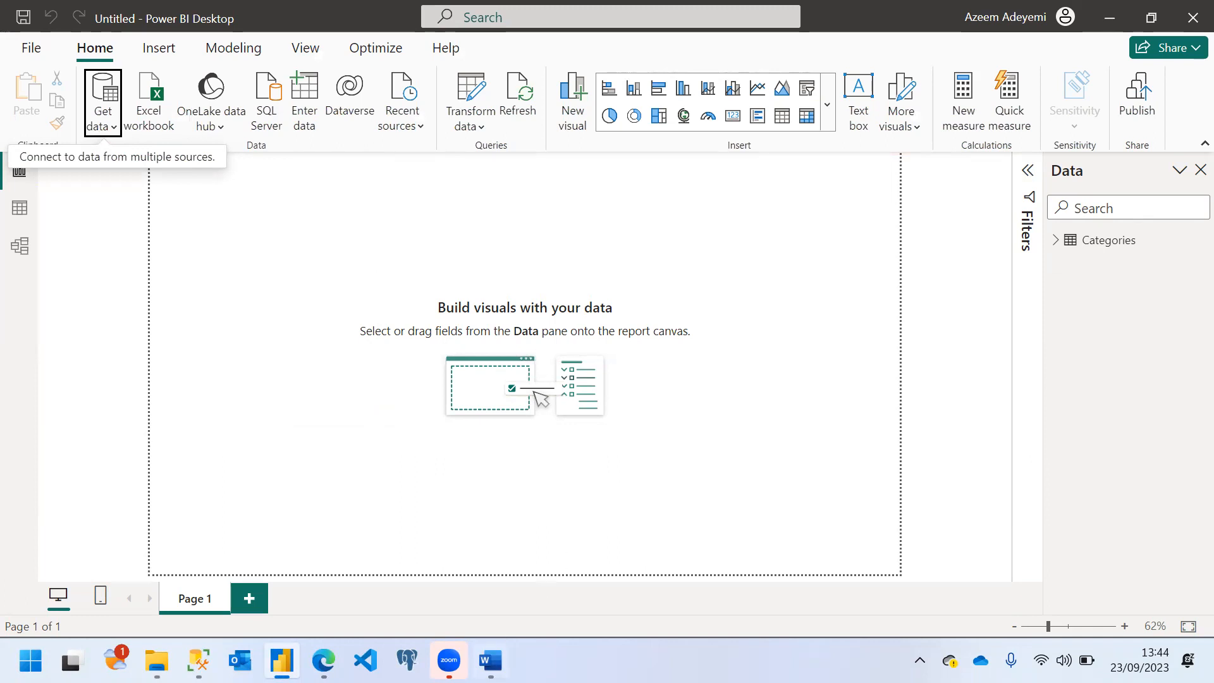
# Step: Switch to the Word document and review the Task 1.1 sales folder requirements and the numbered data source list
pyautogui.click(490, 660)
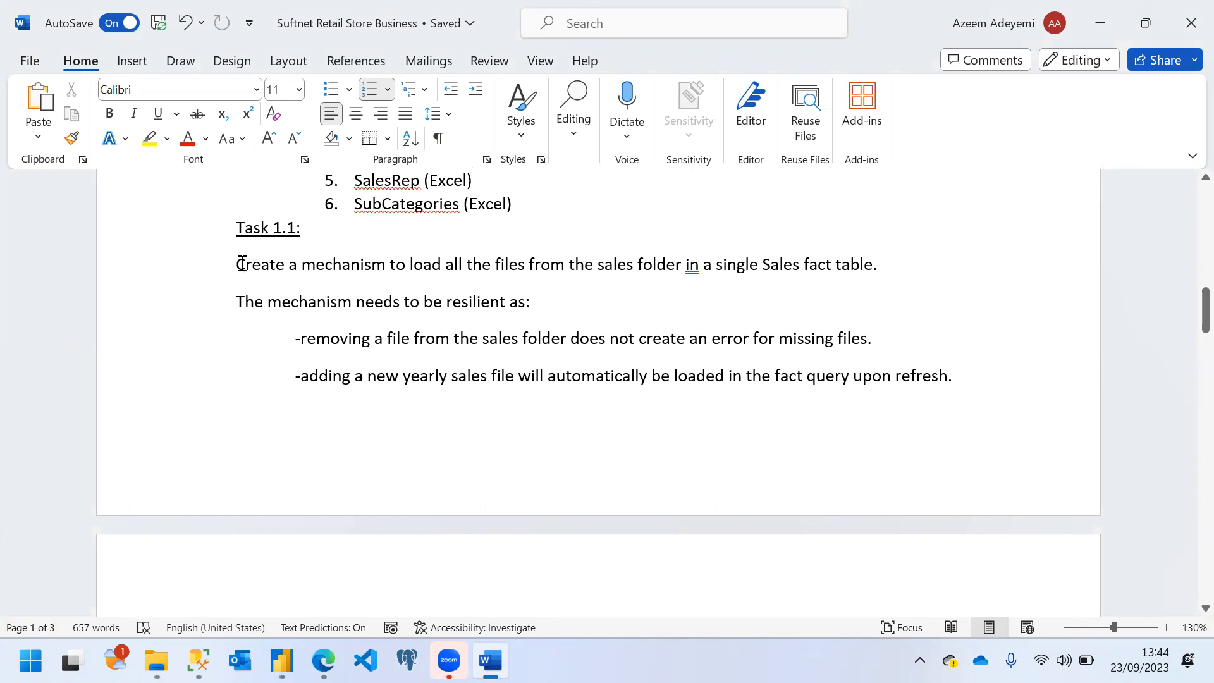
pyautogui.moveTo(235, 264); pyautogui.dragTo(579, 298)
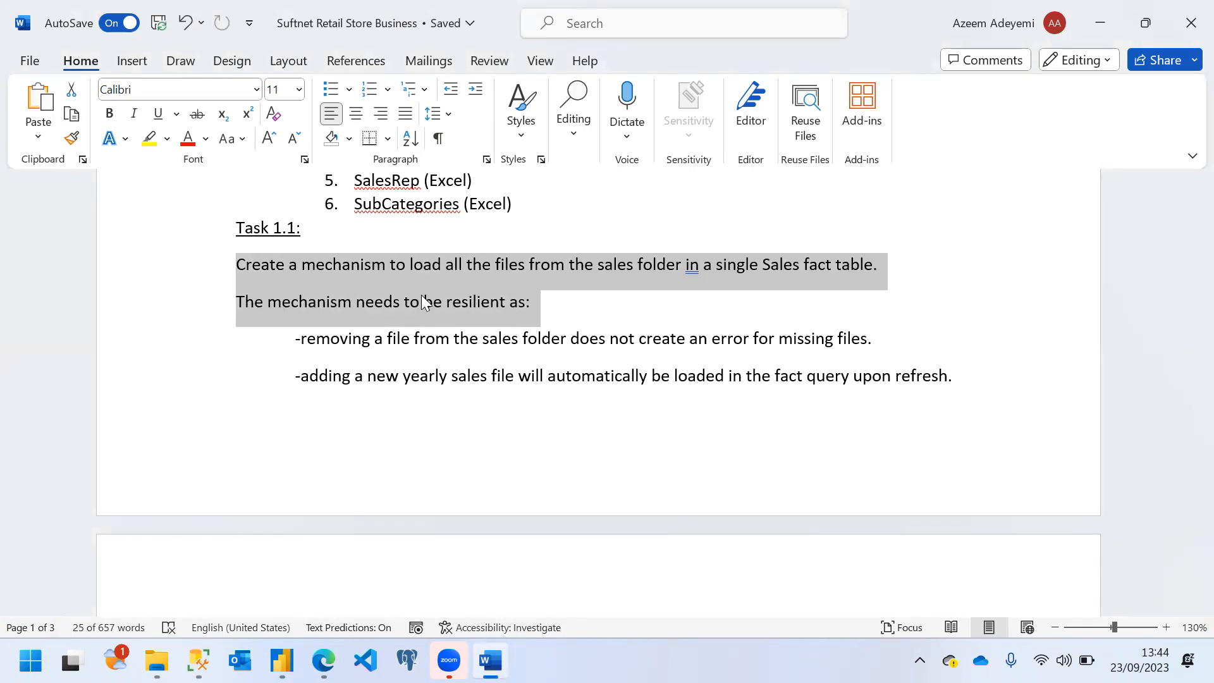
pyautogui.click(541, 201)
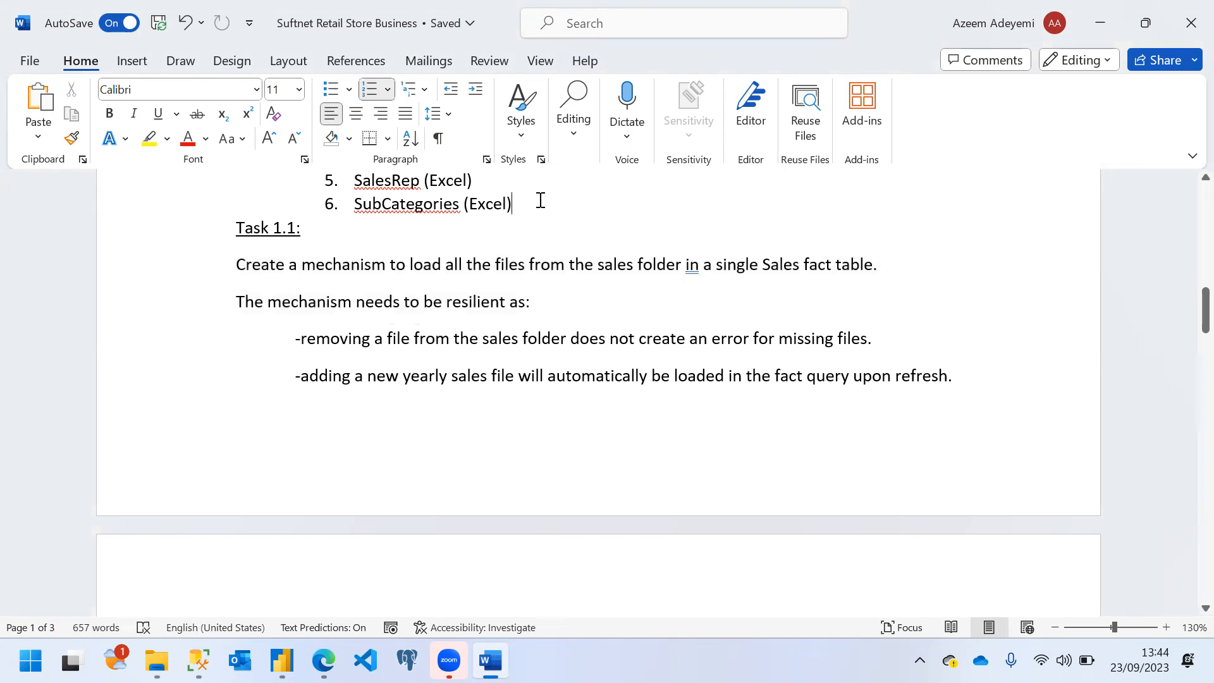
pyautogui.press('Up')
pyautogui.press('Up')
pyautogui.press('Up')
pyautogui.press('Up')
pyautogui.press('Up')
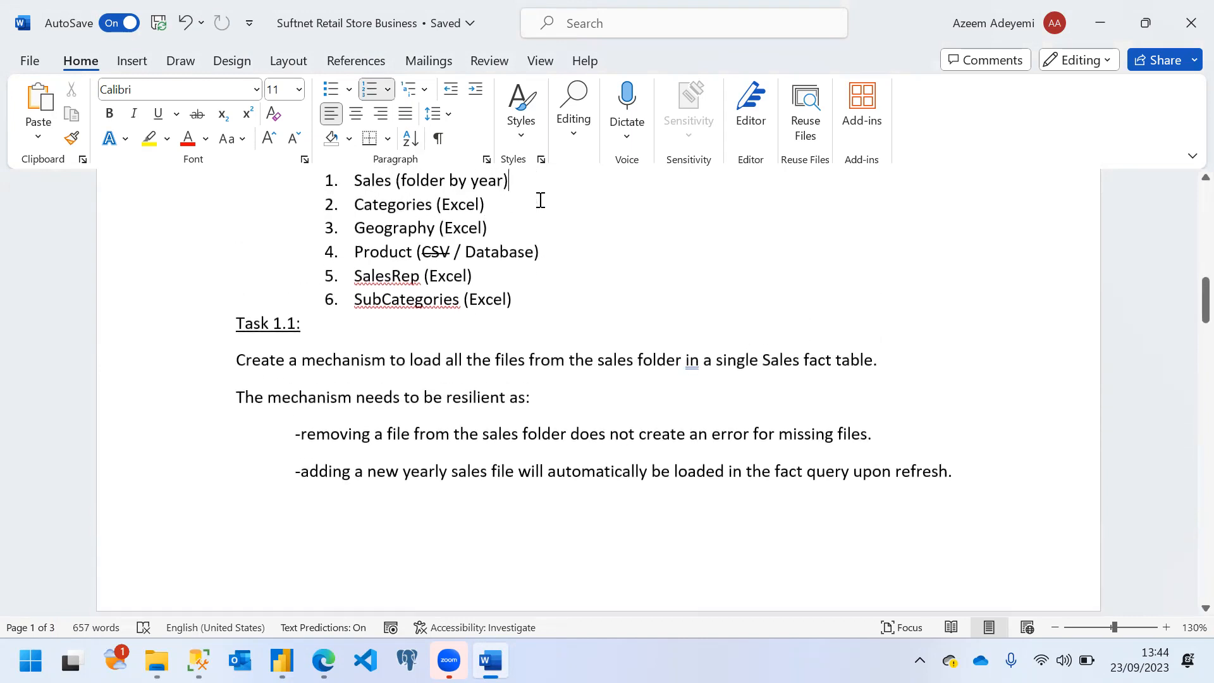
pyautogui.press('Up')
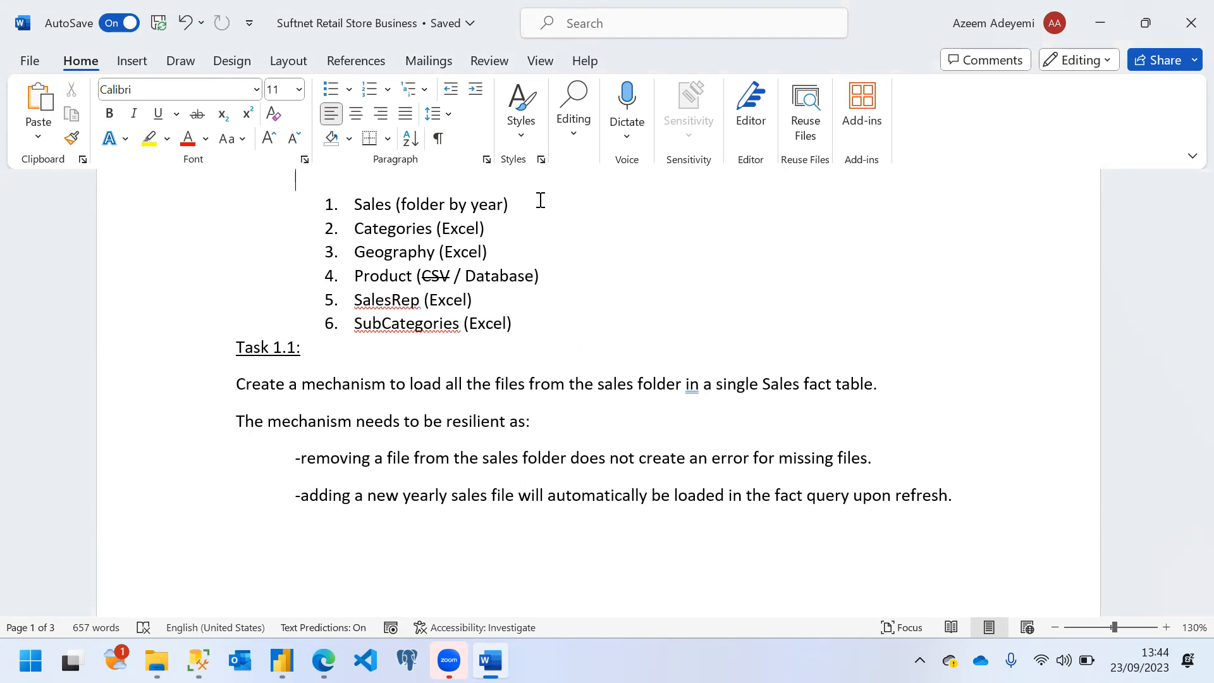
# Step: Return to Power BI Desktop and inspect the Categories table and its fields in the table view
pyautogui.click(281, 659)
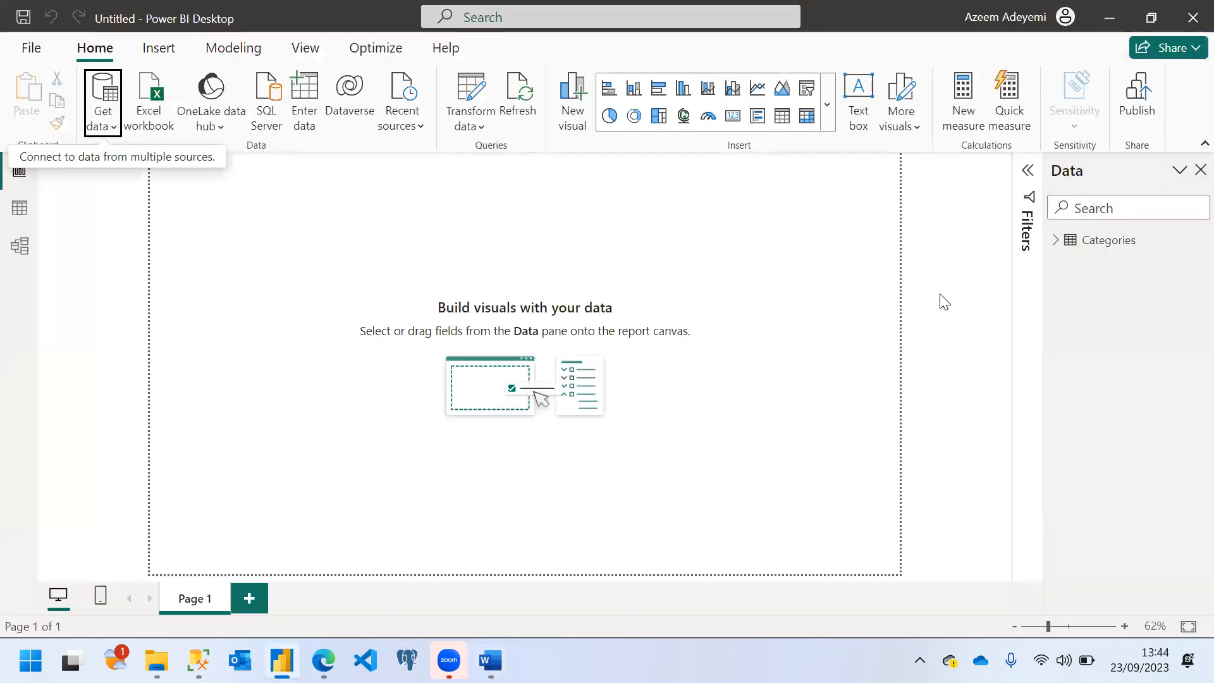
pyautogui.click(17, 211)
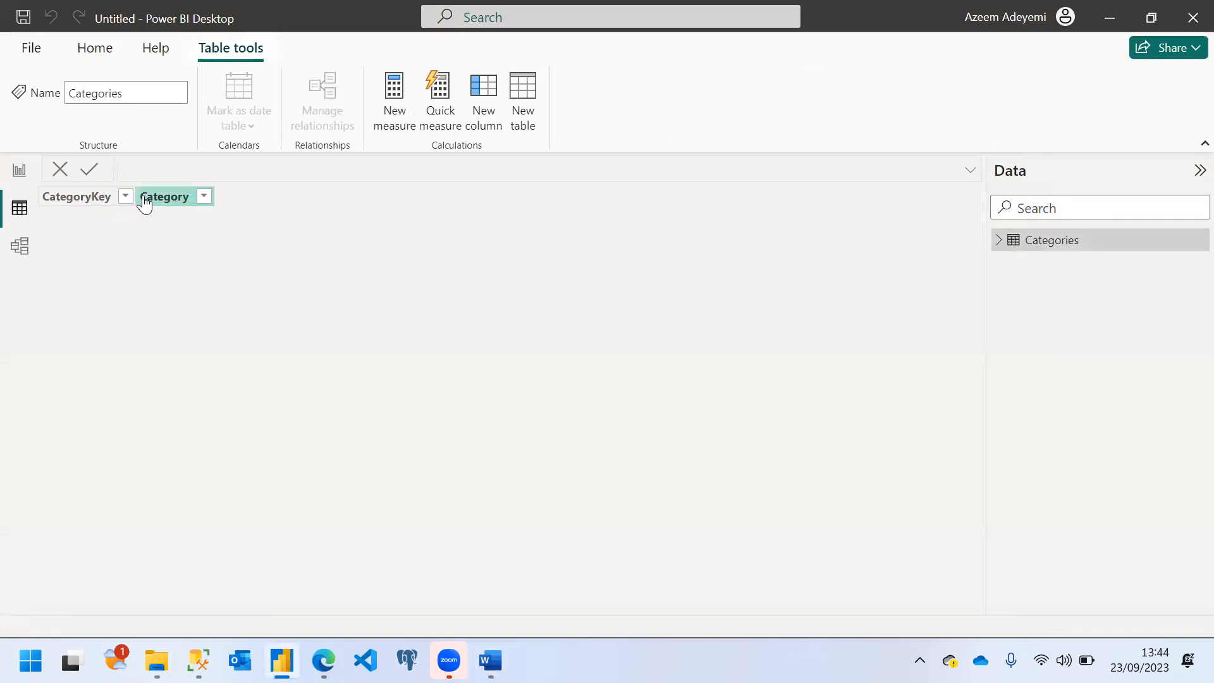
pyautogui.click(999, 243)
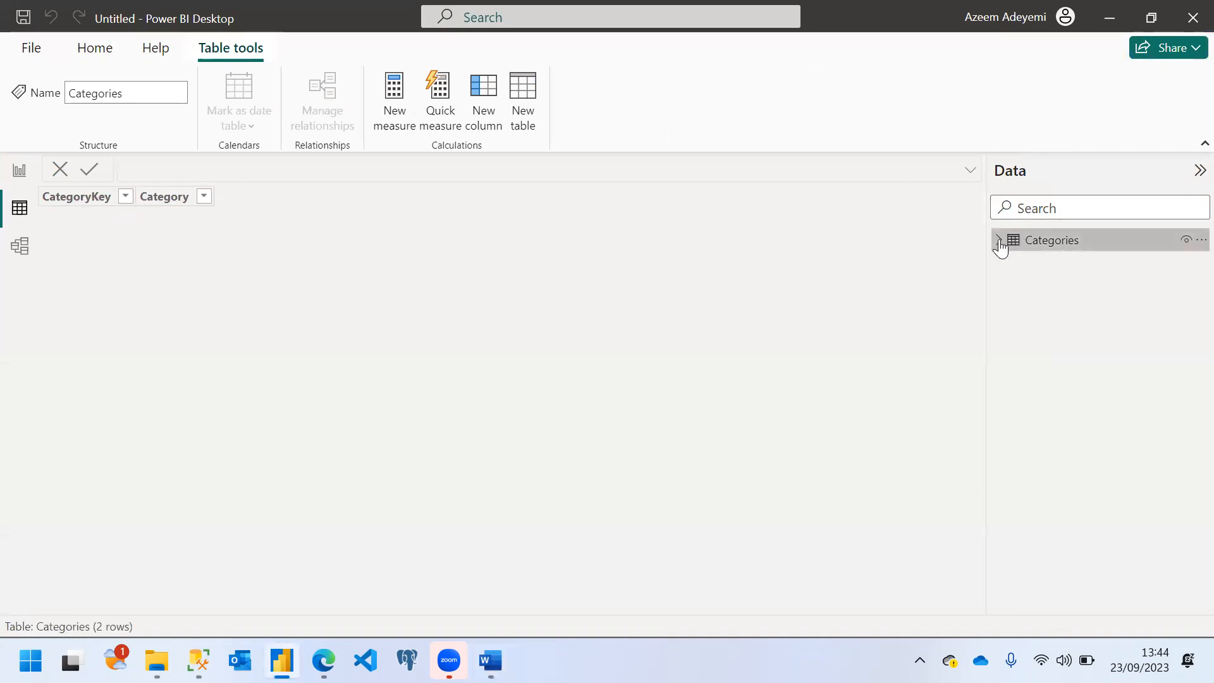
# Step: Inspect the Category column, return to the report view and load the Geography sheet from the Geography workbook
pyautogui.click(1051, 266)
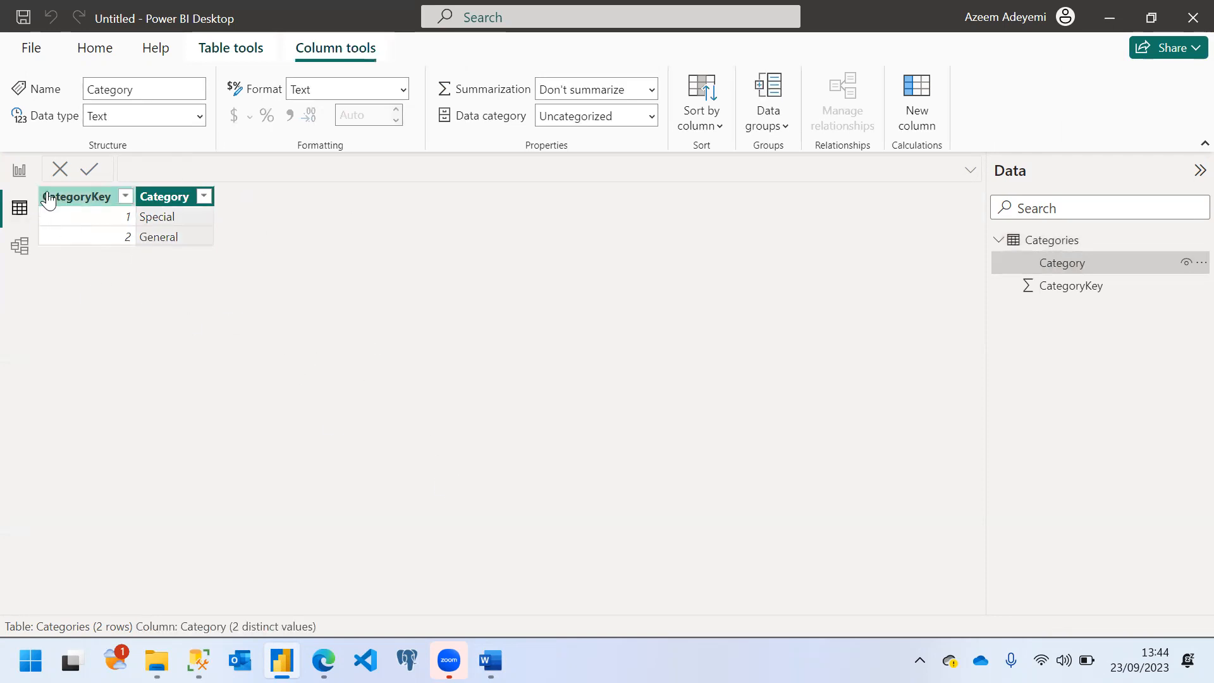
pyautogui.click(19, 173)
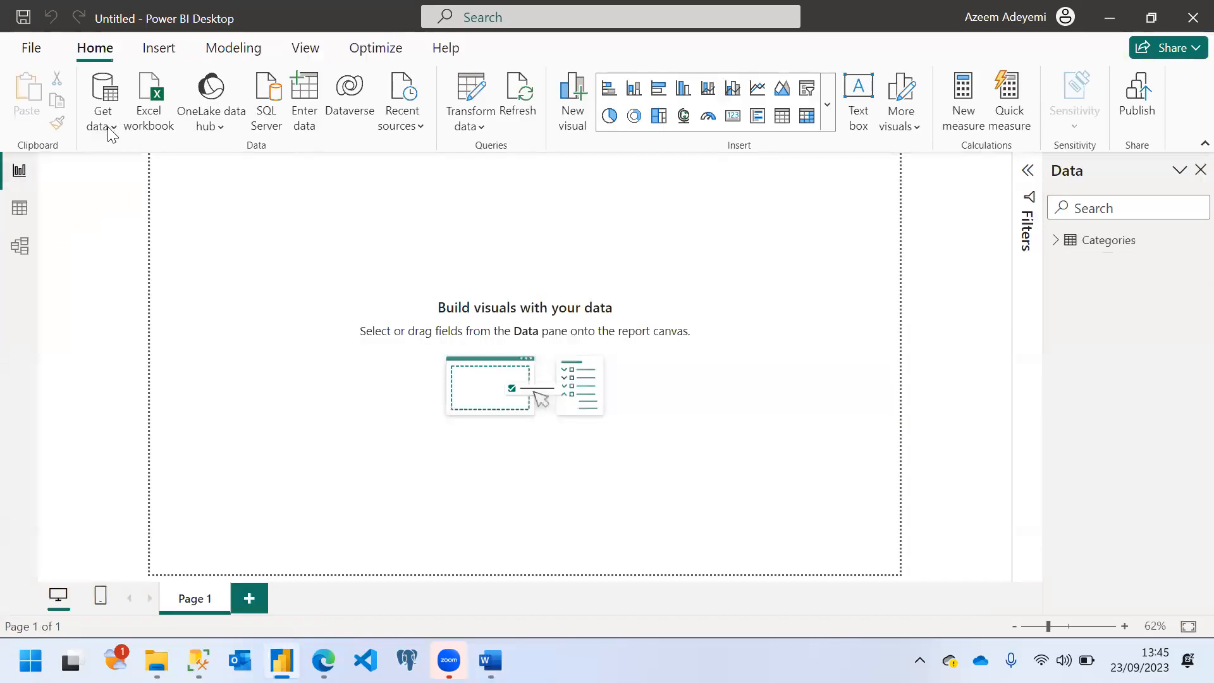
pyautogui.click(142, 117)
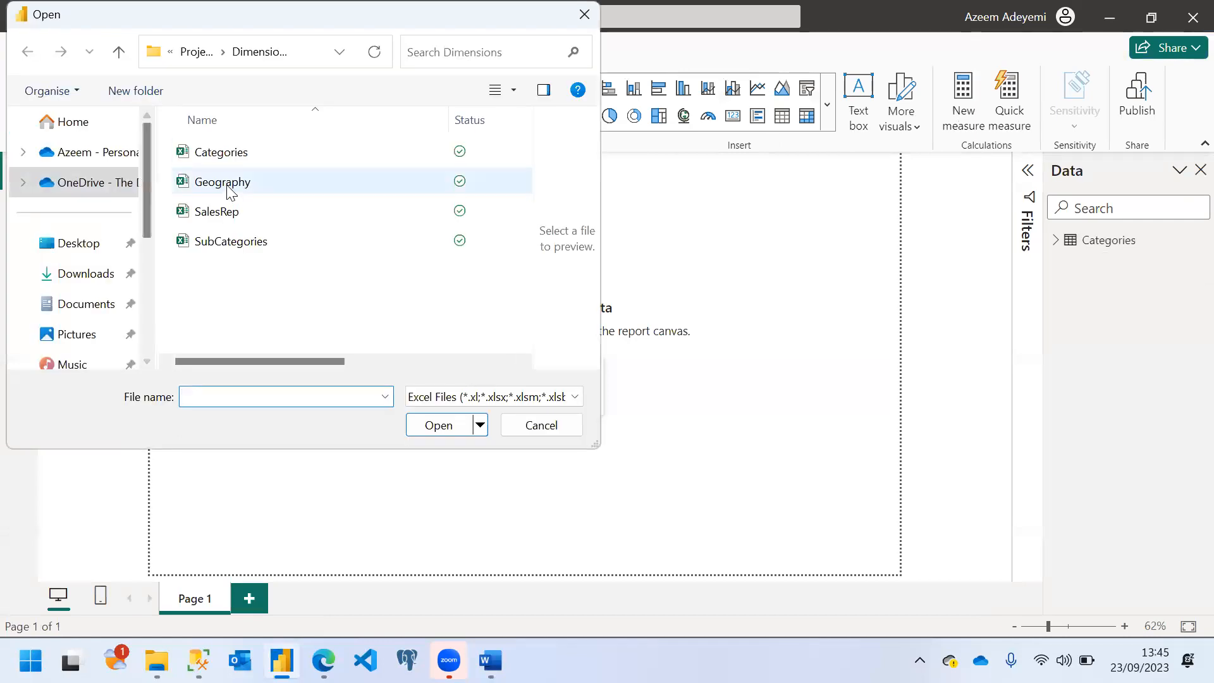
pyautogui.click(222, 183)
pyautogui.click(430, 425)
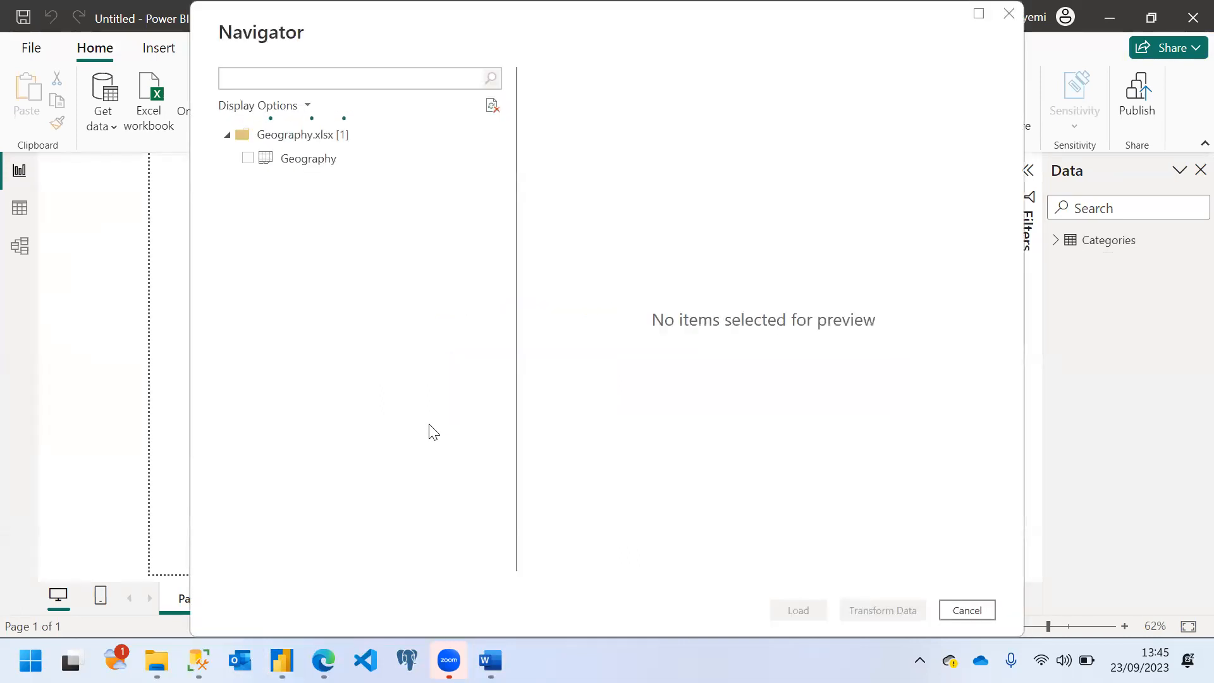
pyautogui.click(249, 160)
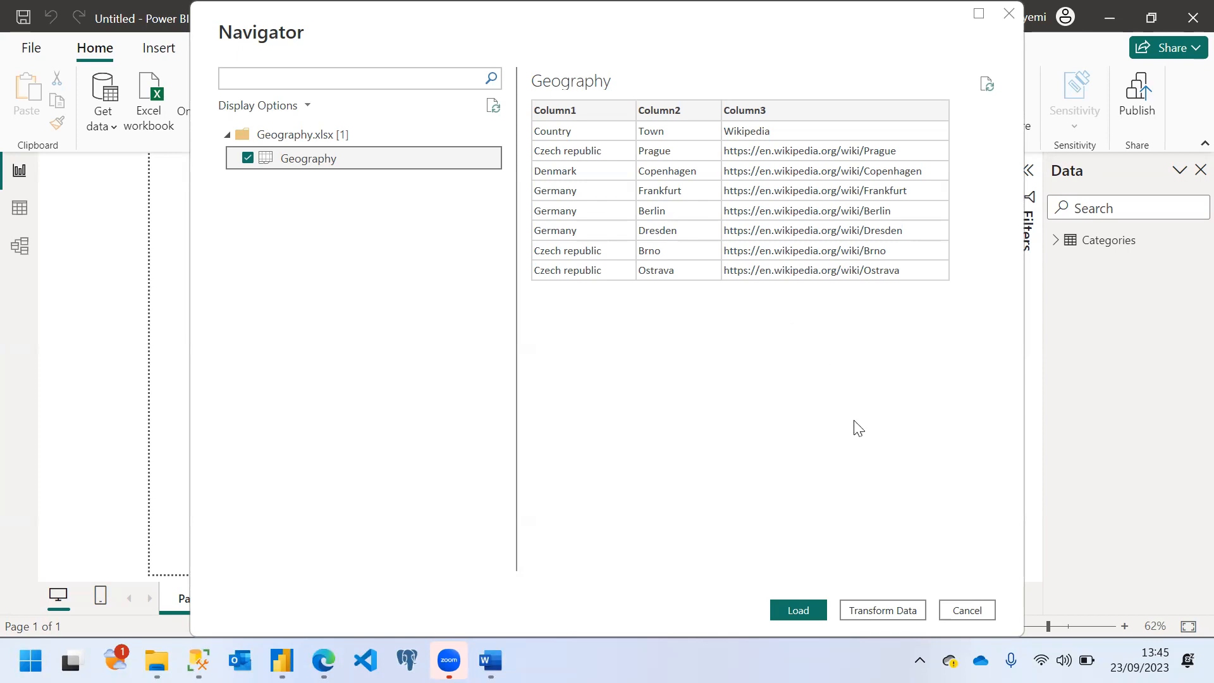
pyautogui.click(796, 611)
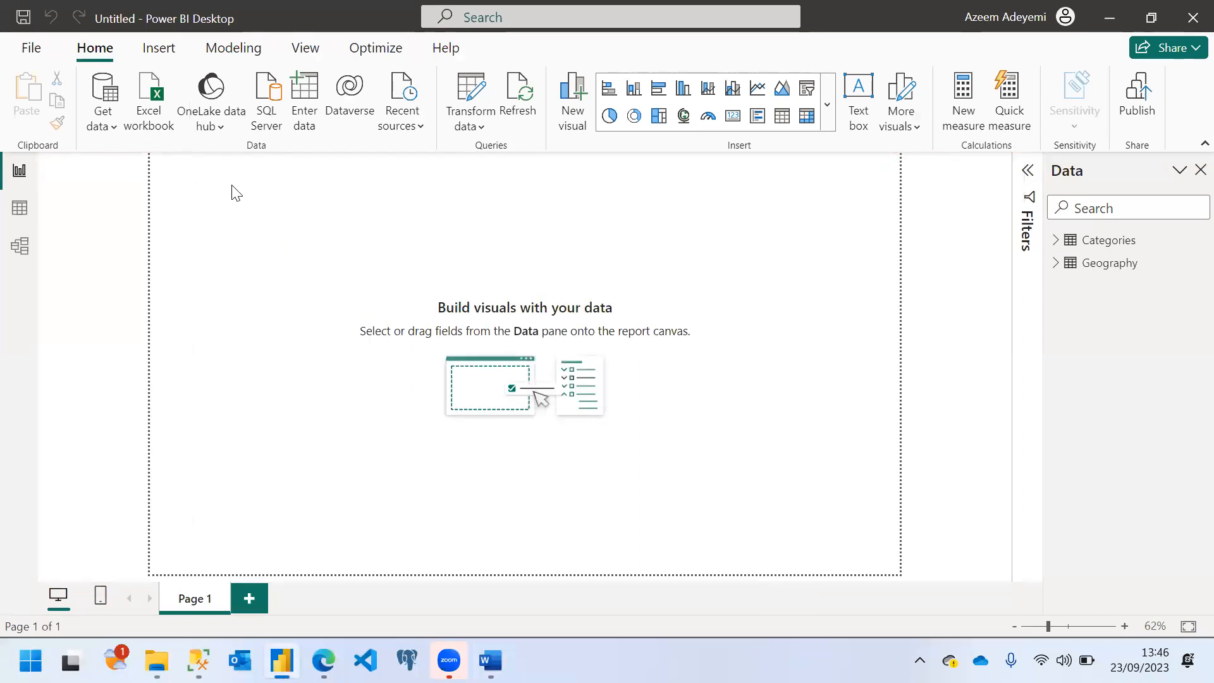
# Step: Preview both items of the SalesRep workbook and load its Sales rep sheet into the model
pyautogui.click(148, 120)
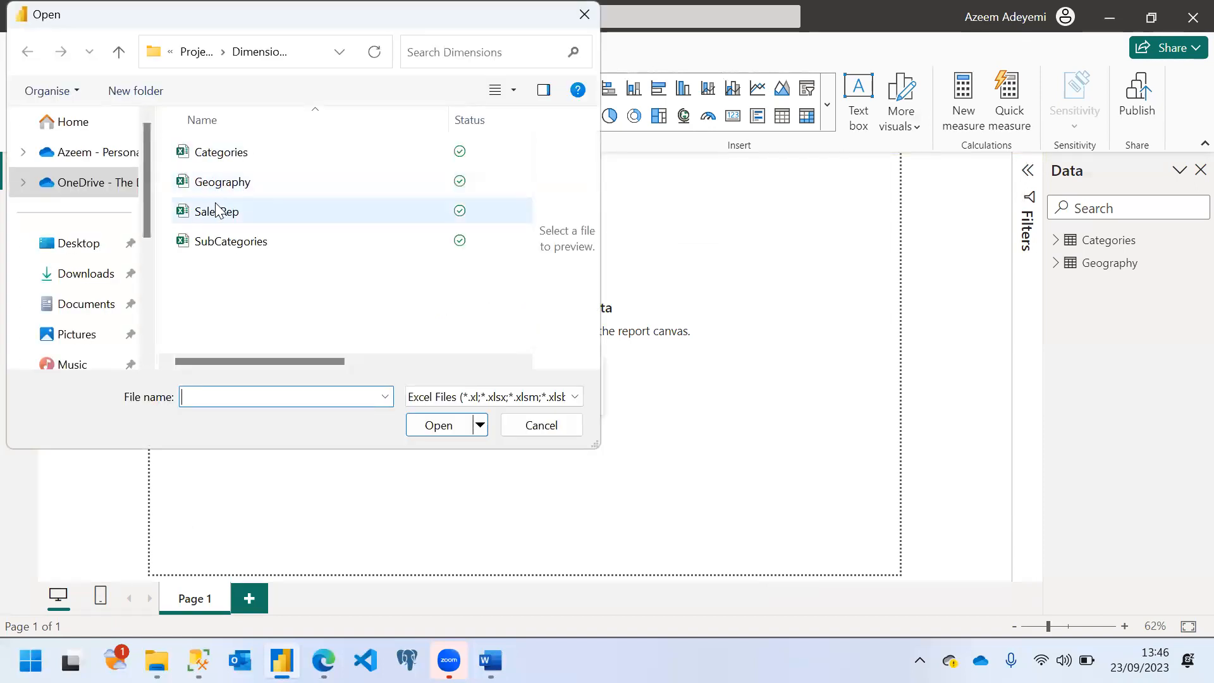
pyautogui.click(223, 210)
pyautogui.click(438, 425)
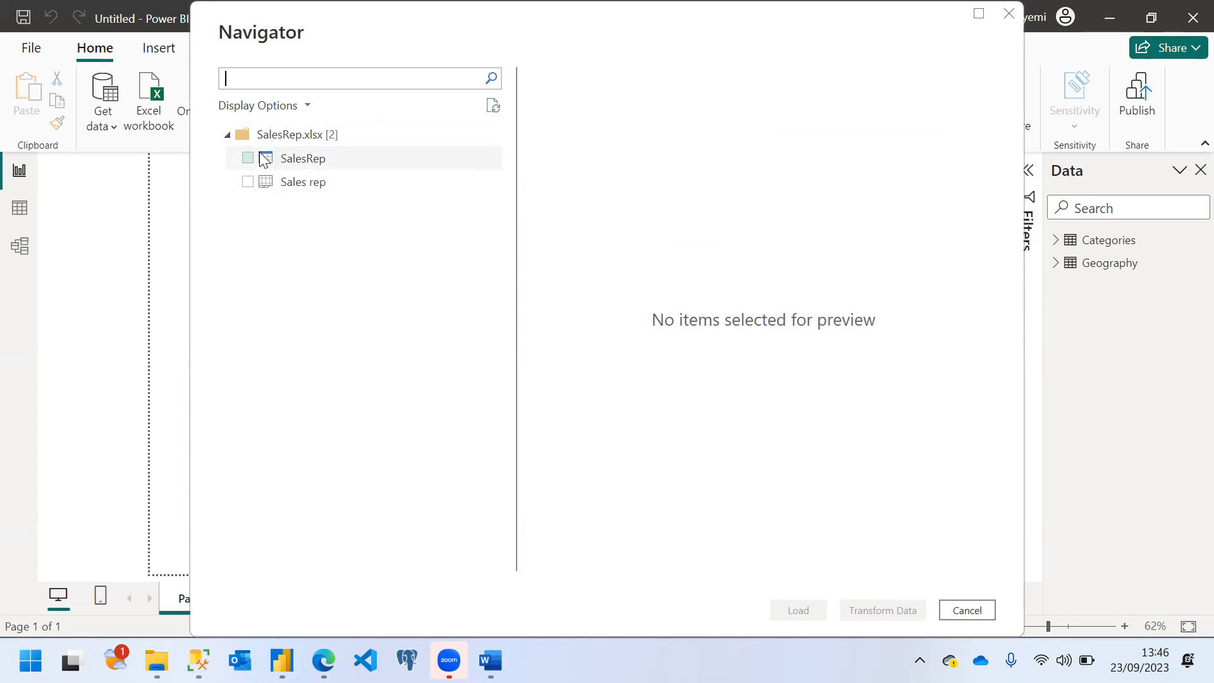
pyautogui.click(291, 159)
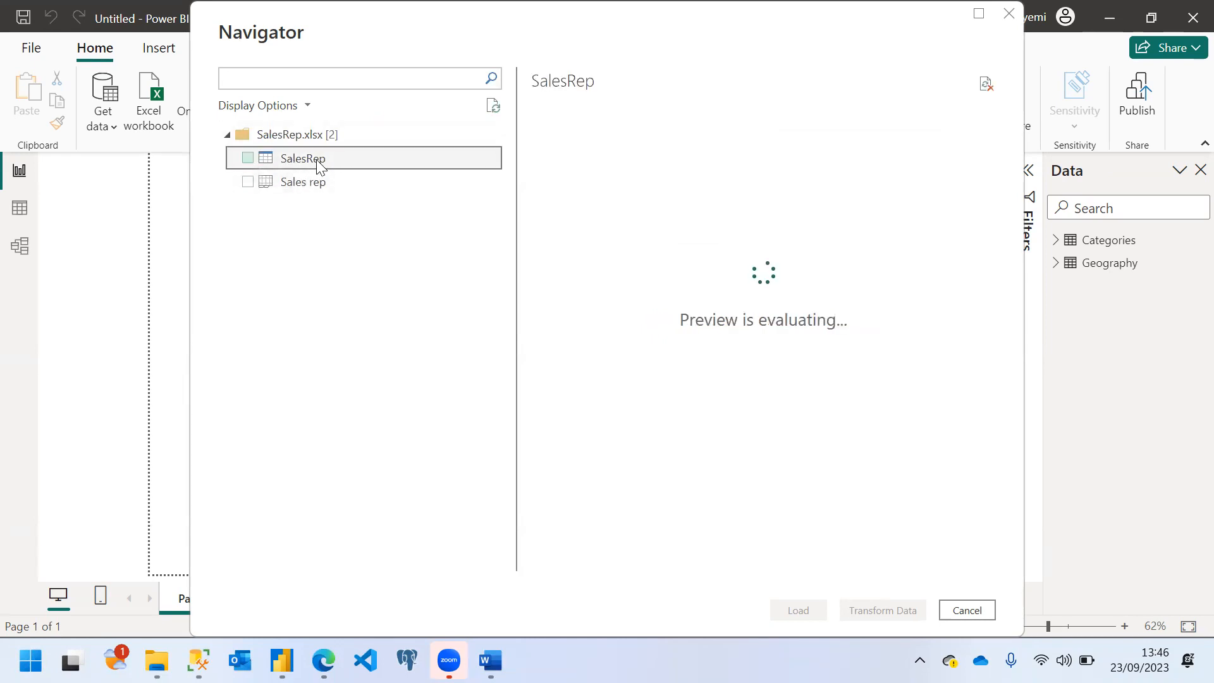
pyautogui.click(316, 185)
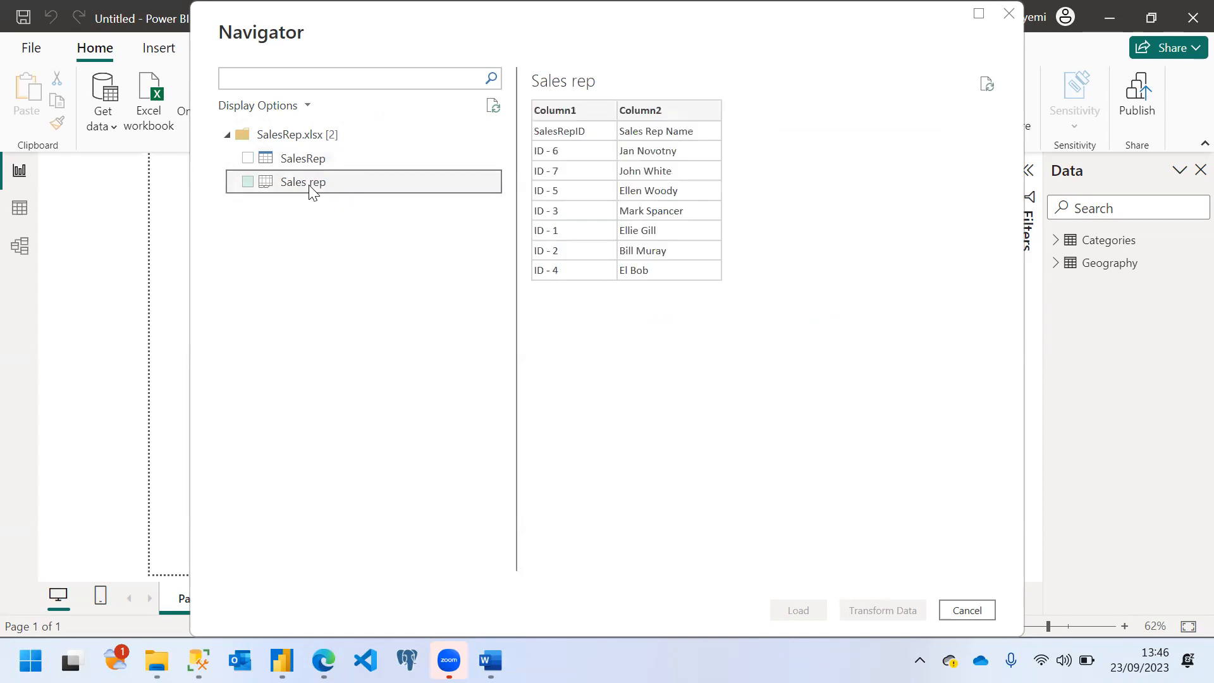
pyautogui.click(247, 182)
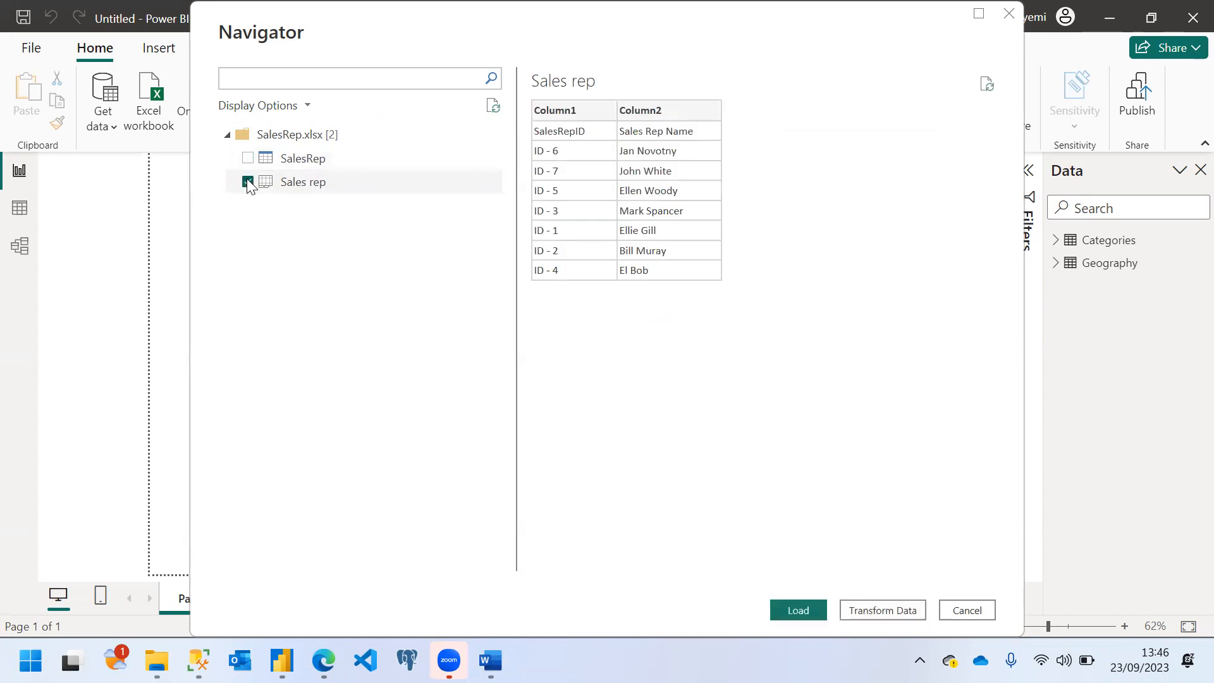
pyautogui.click(795, 609)
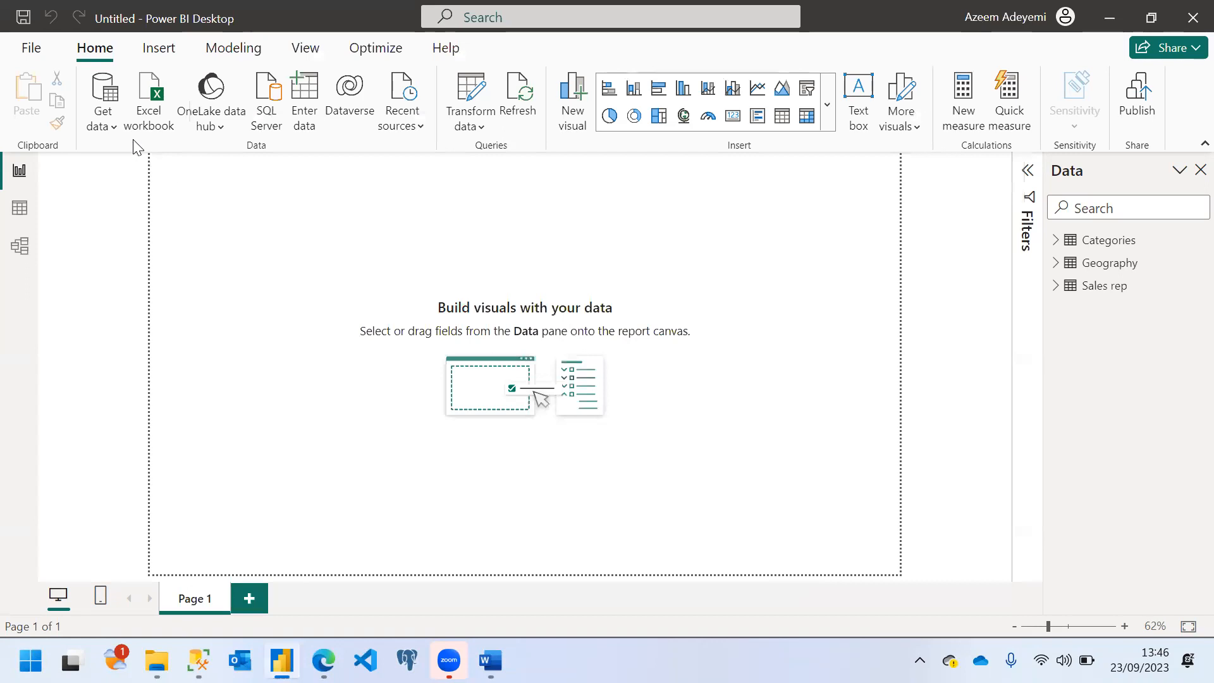
# Step: Load the Sub categories sheet from the SubCategories workbook in the Dimensions folder into the model
pyautogui.click(154, 112)
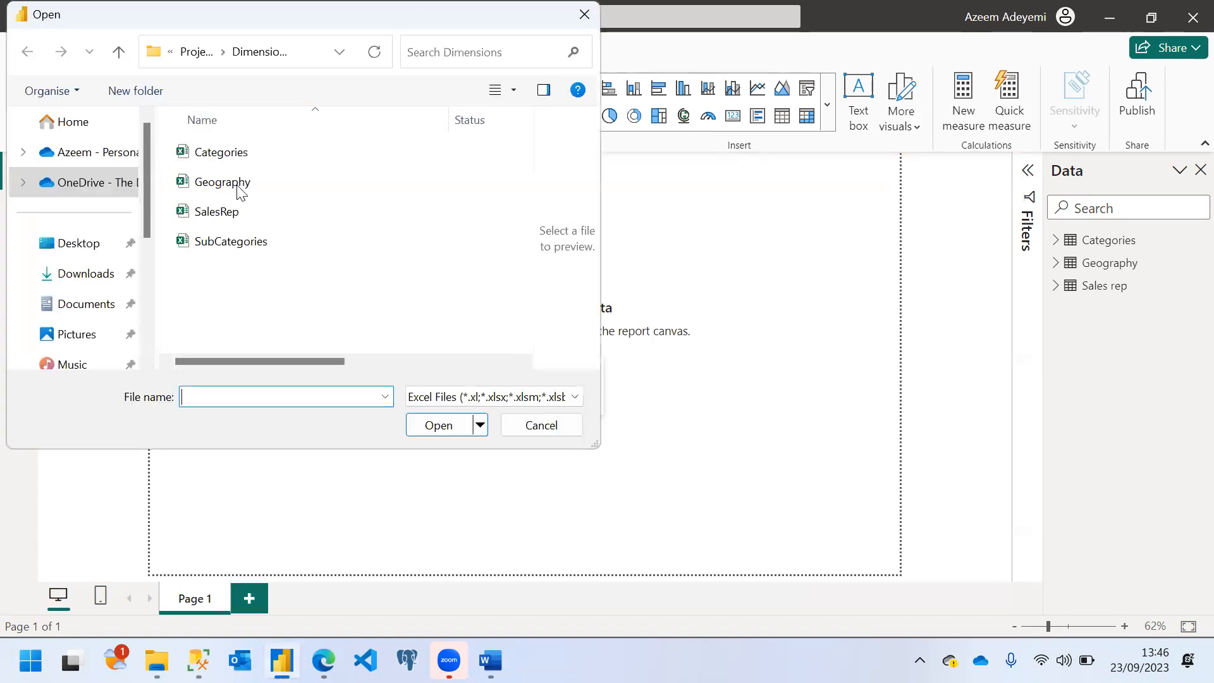
pyautogui.click(235, 247)
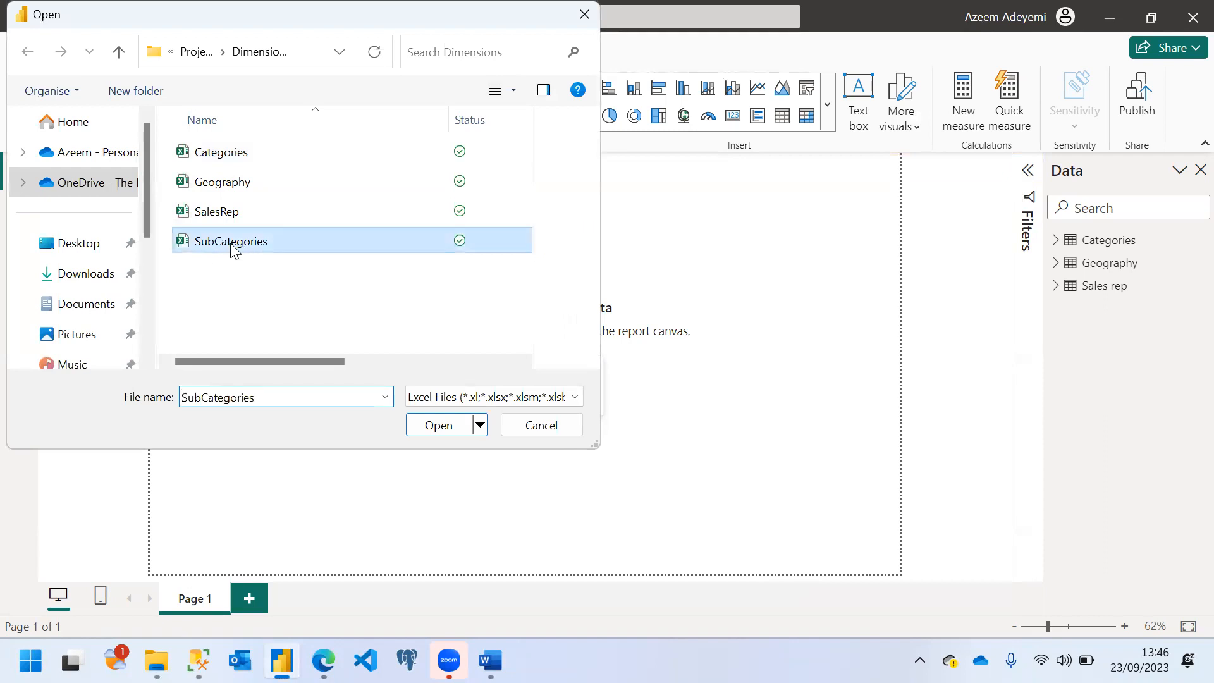
pyautogui.click(437, 425)
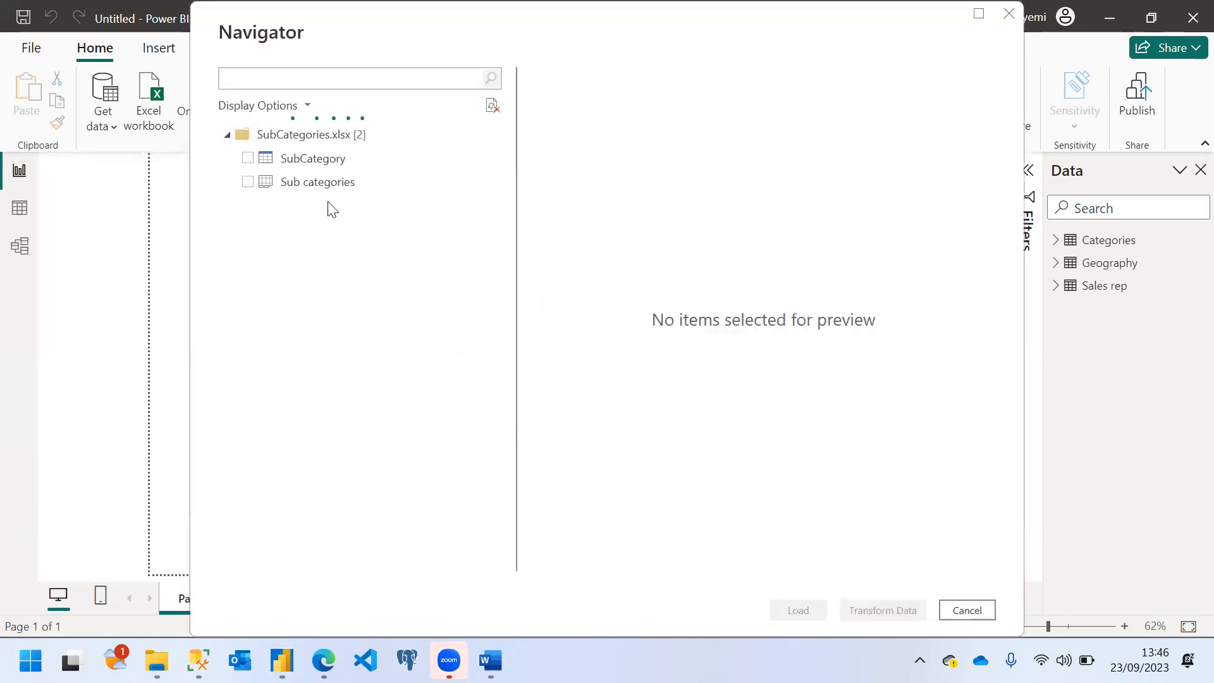
pyautogui.click(336, 195)
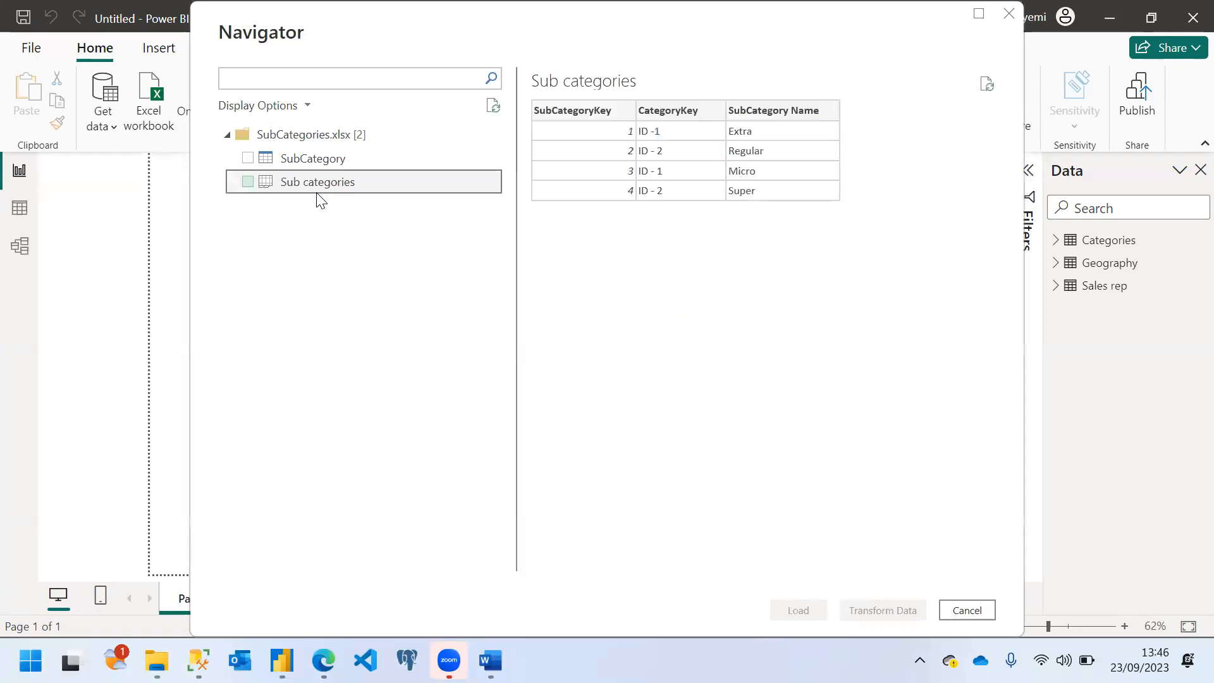
pyautogui.click(248, 182)
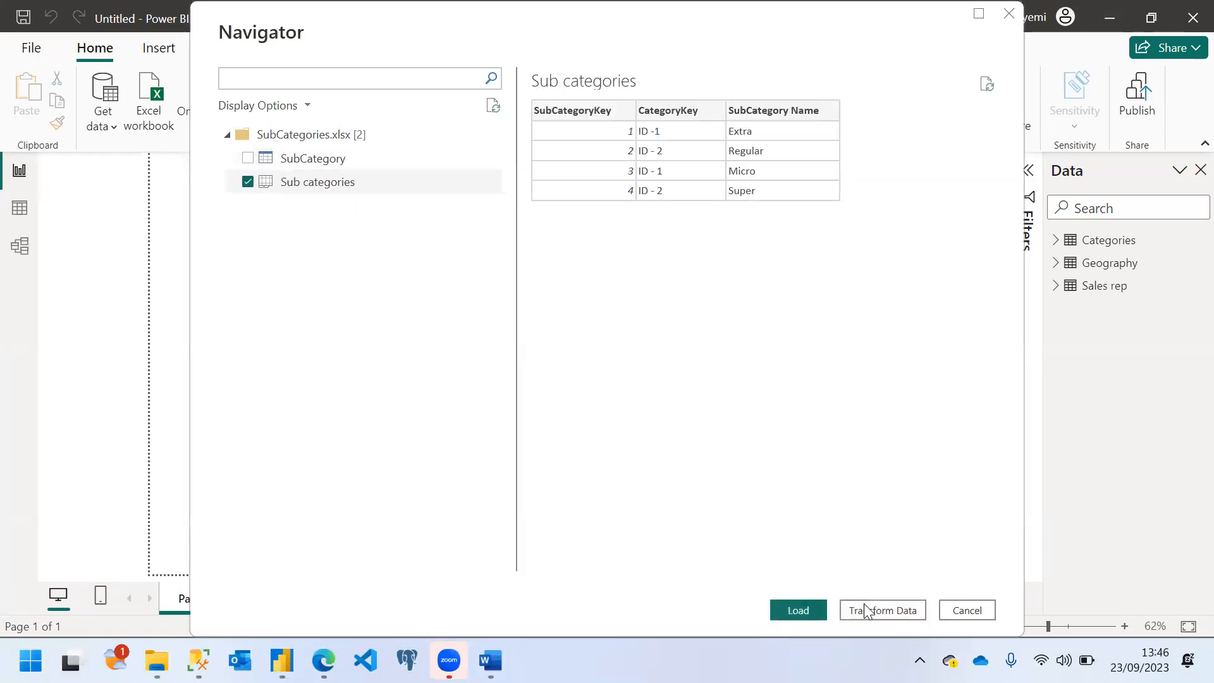
pyautogui.click(799, 609)
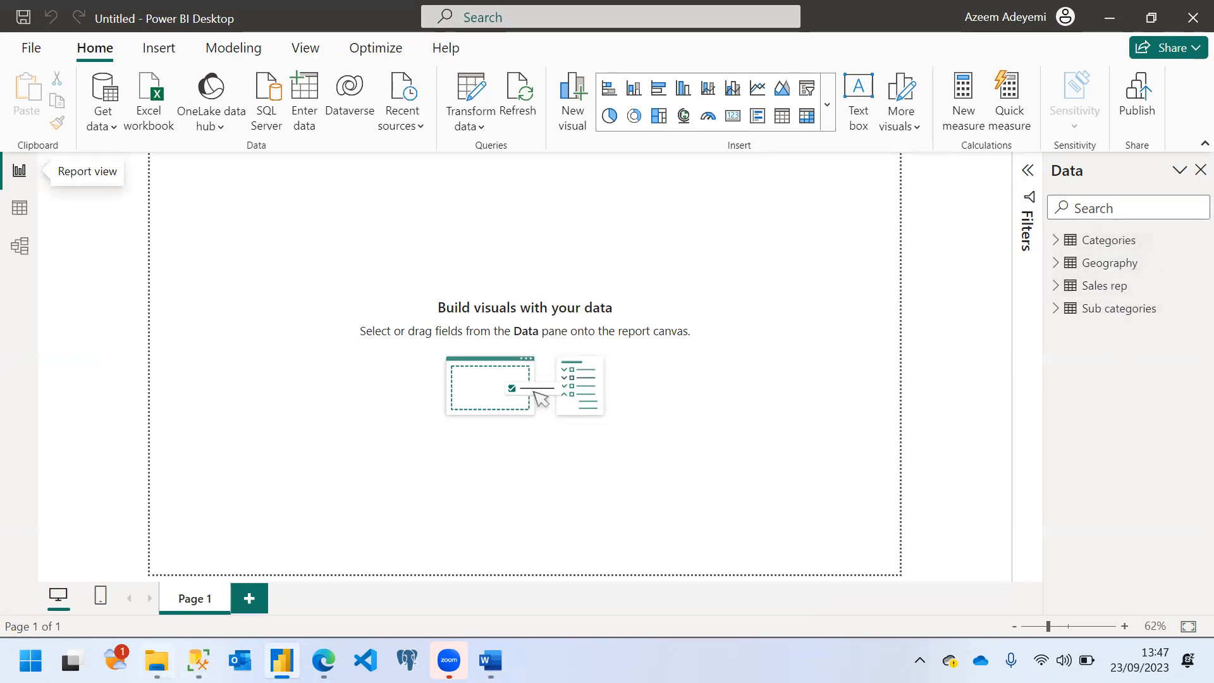
# Step: Switch to File Explorer, open Suftnet > Project Datasets > Sales, and widen the Type column to check the sales files' format
pyautogui.click(157, 660)
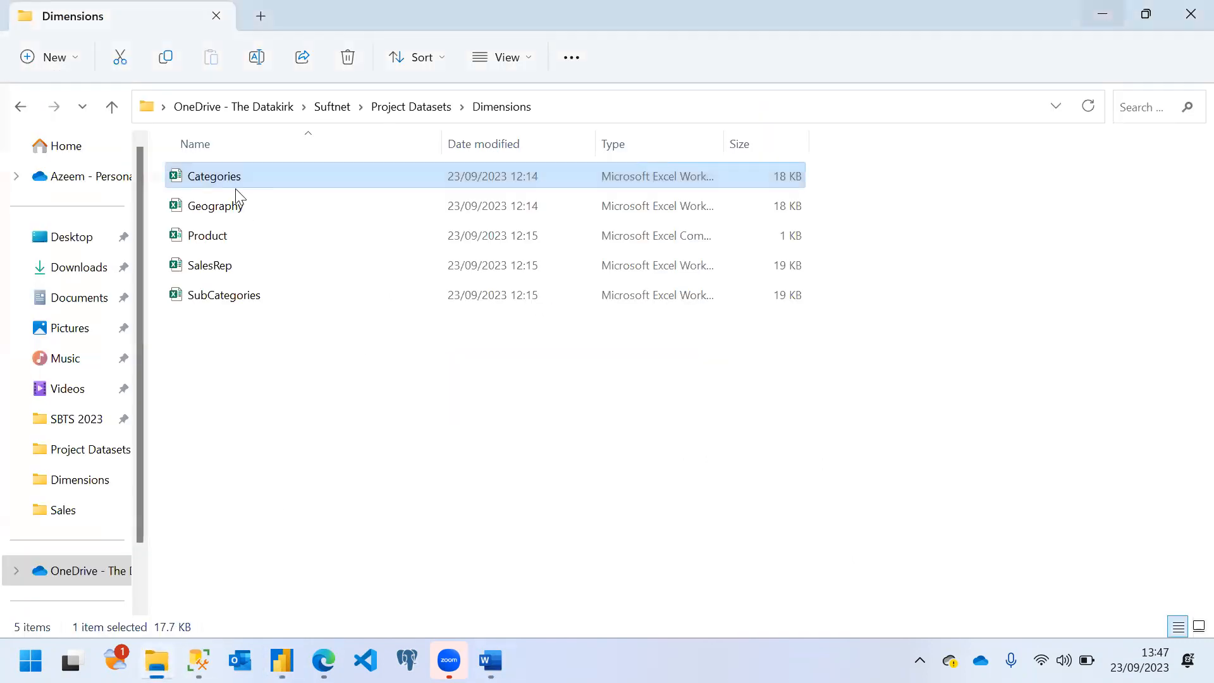
pyautogui.click(342, 108)
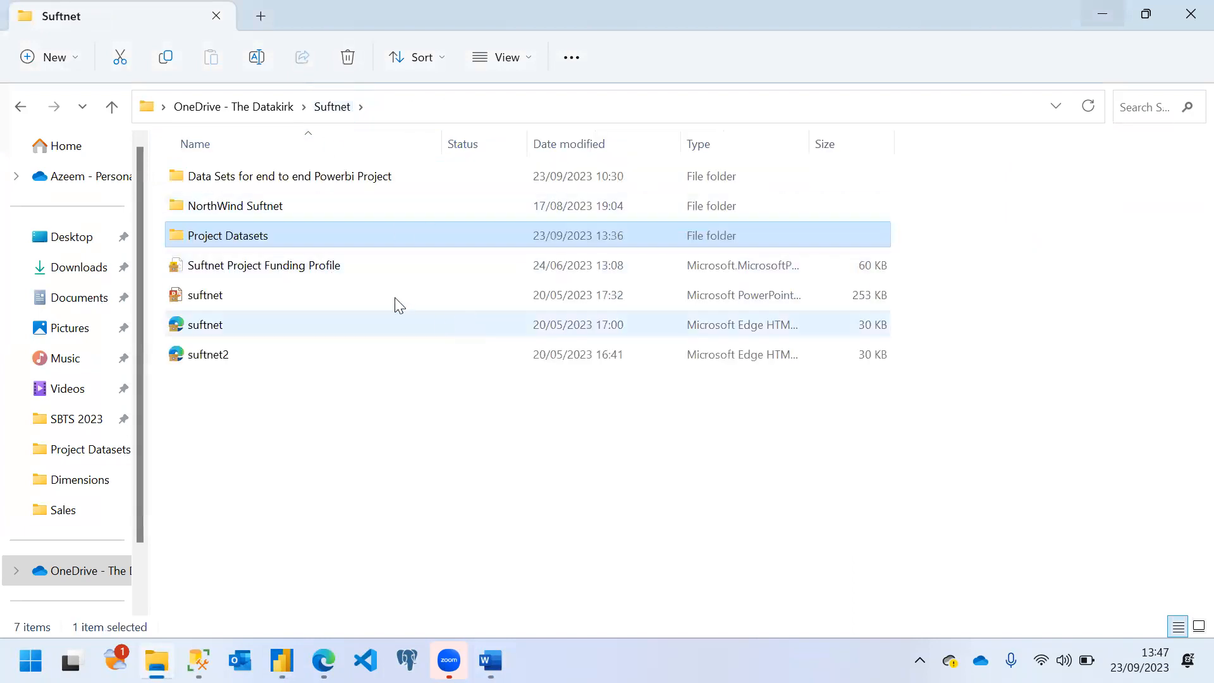
pyautogui.doubleClick(234, 235)
pyautogui.doubleClick(201, 209)
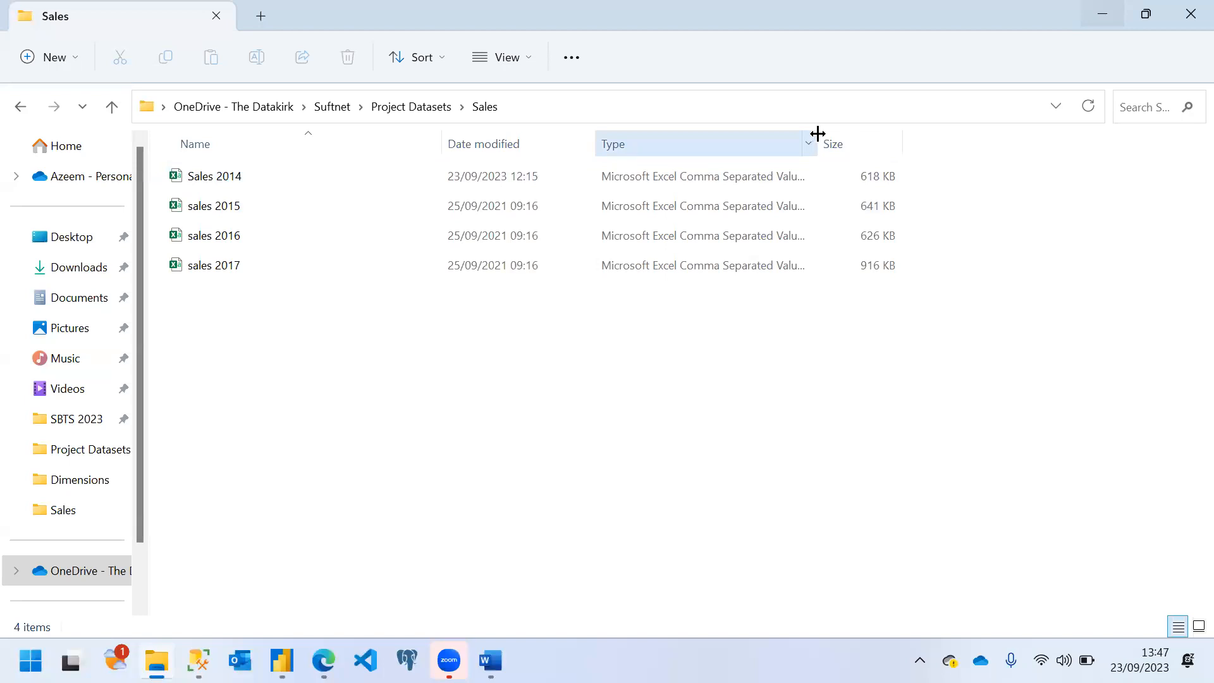
pyautogui.moveTo(819, 134); pyautogui.dragTo(867, 141)
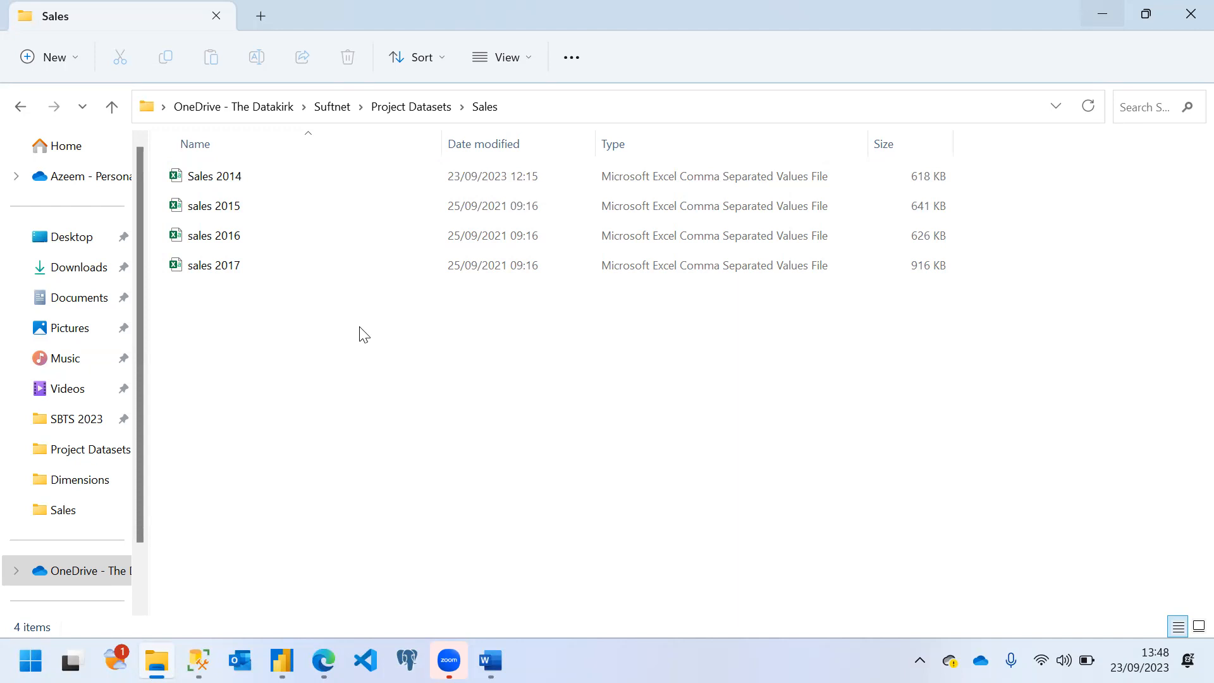
# Step: Return to Power BI Desktop and start a new data connection with the Folder connector
pyautogui.click(281, 660)
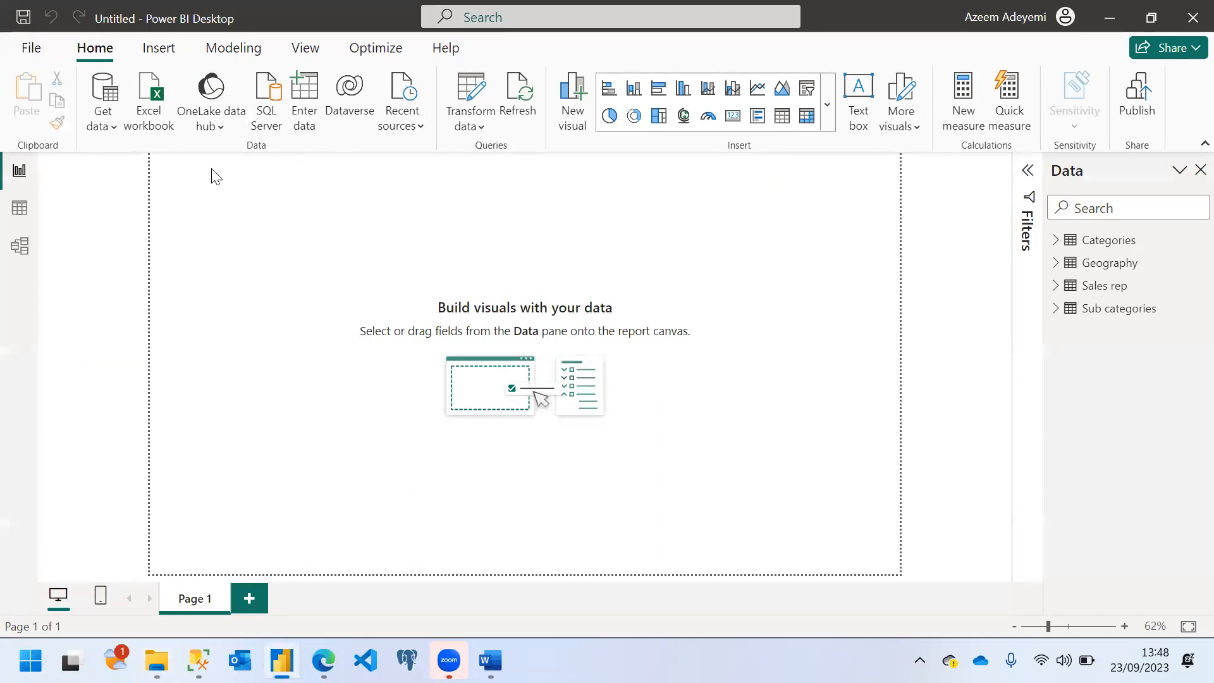
pyautogui.click(115, 130)
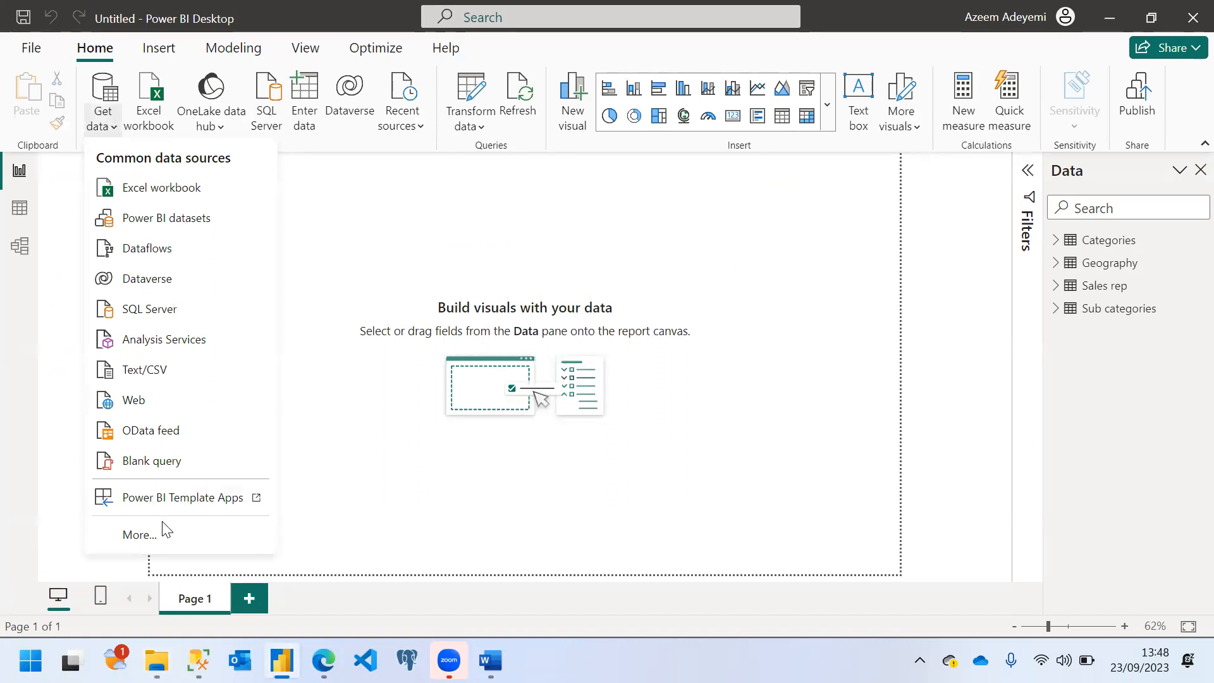
pyautogui.click(151, 535)
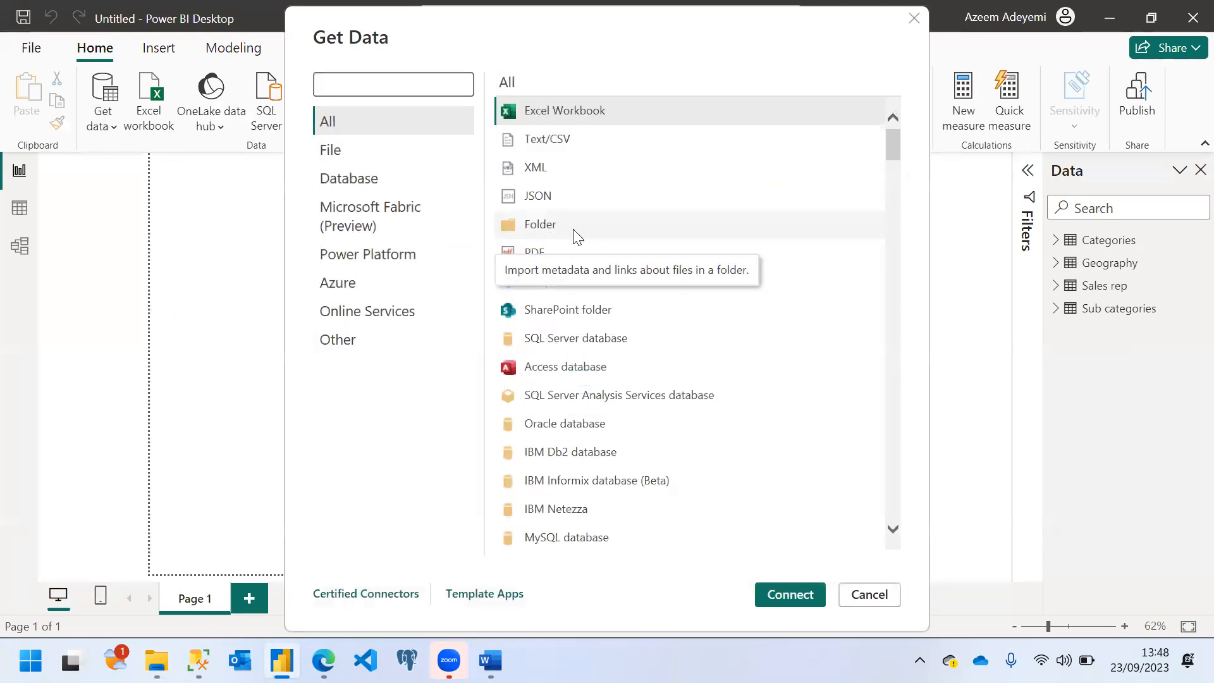
pyautogui.click(548, 224)
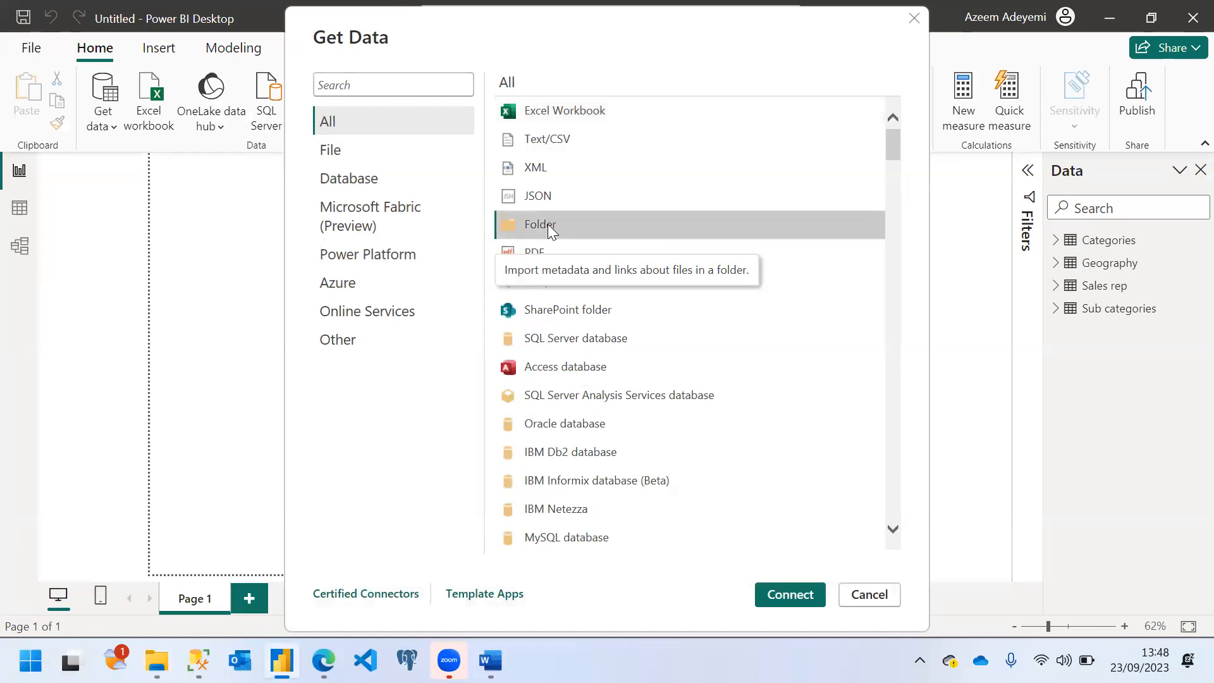
pyautogui.click(770, 593)
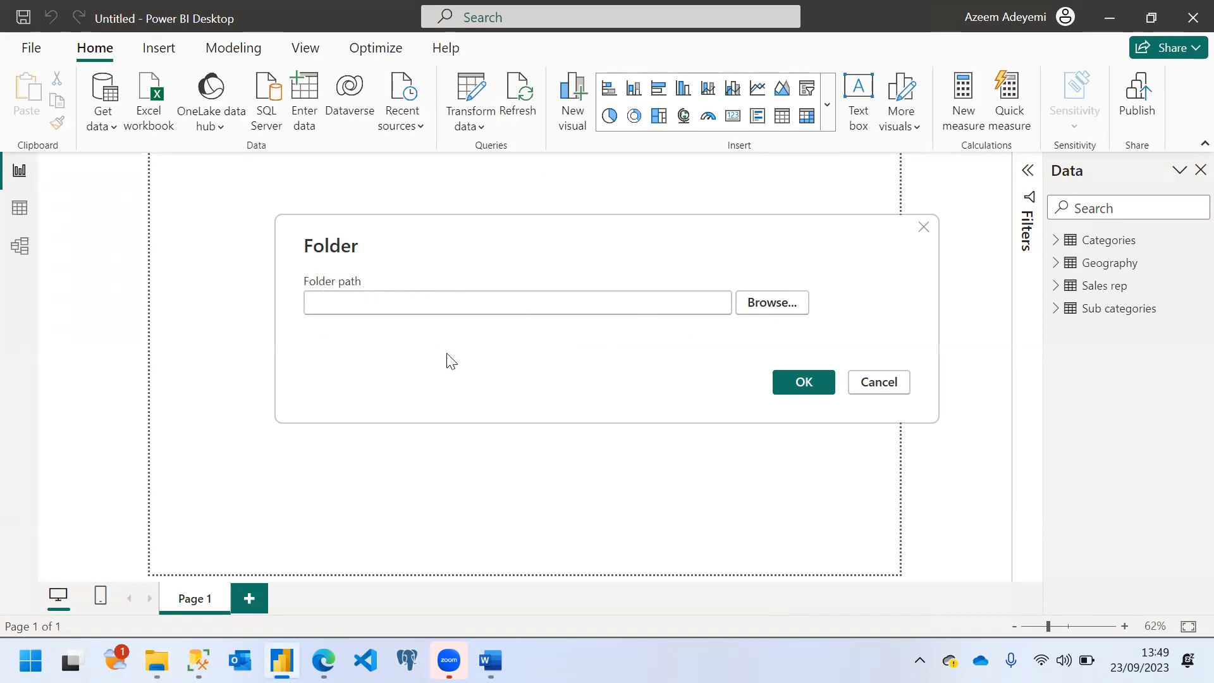
# Step: Set the folder path to OneDrive - The Datakirk > Suftnet > Project Datasets > Sales and connect to it
pyautogui.click(760, 303)
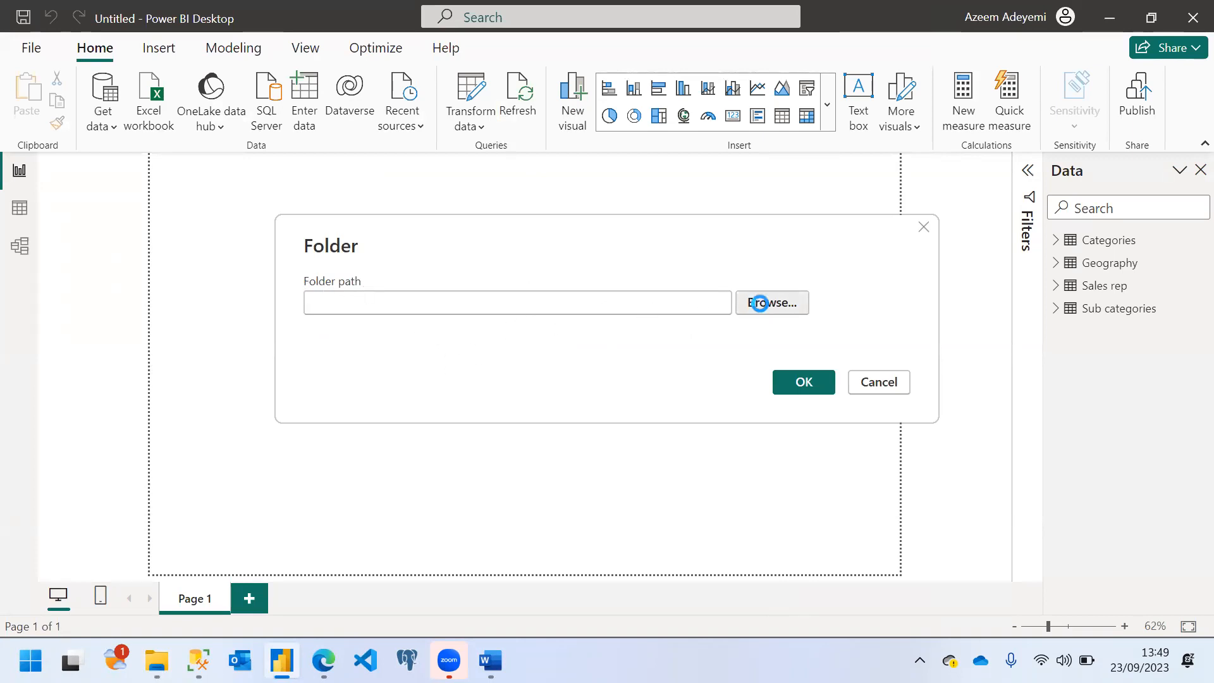
pyautogui.moveTo(736, 288); pyautogui.dragTo(732, 301)
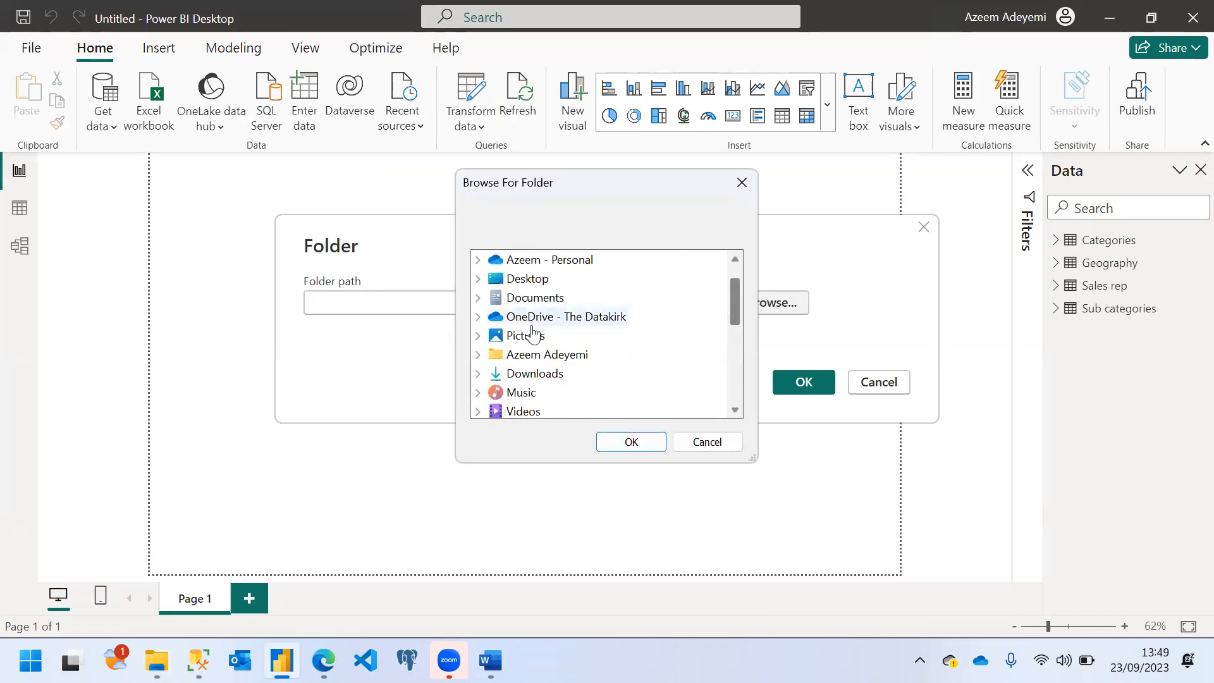
pyautogui.click(478, 316)
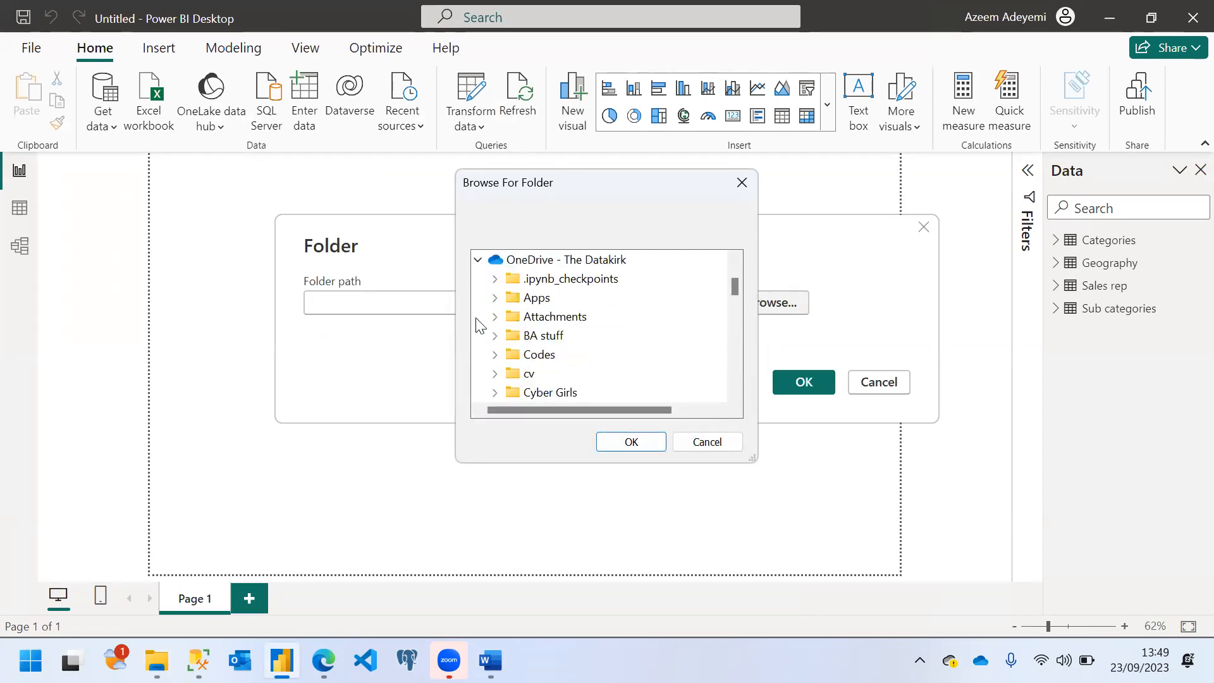
pyautogui.click(738, 392)
pyautogui.click(737, 392)
pyautogui.click(738, 392)
pyautogui.click(738, 392)
pyautogui.click(738, 392)
pyautogui.click(737, 392)
pyautogui.click(737, 392)
pyautogui.click(737, 392)
pyautogui.click(737, 392)
pyautogui.click(737, 392)
pyautogui.click(738, 392)
pyautogui.click(737, 392)
pyautogui.click(737, 392)
pyautogui.click(737, 392)
pyautogui.click(738, 392)
pyautogui.click(737, 392)
pyautogui.click(737, 392)
pyautogui.click(737, 392)
pyautogui.click(738, 392)
pyautogui.click(738, 392)
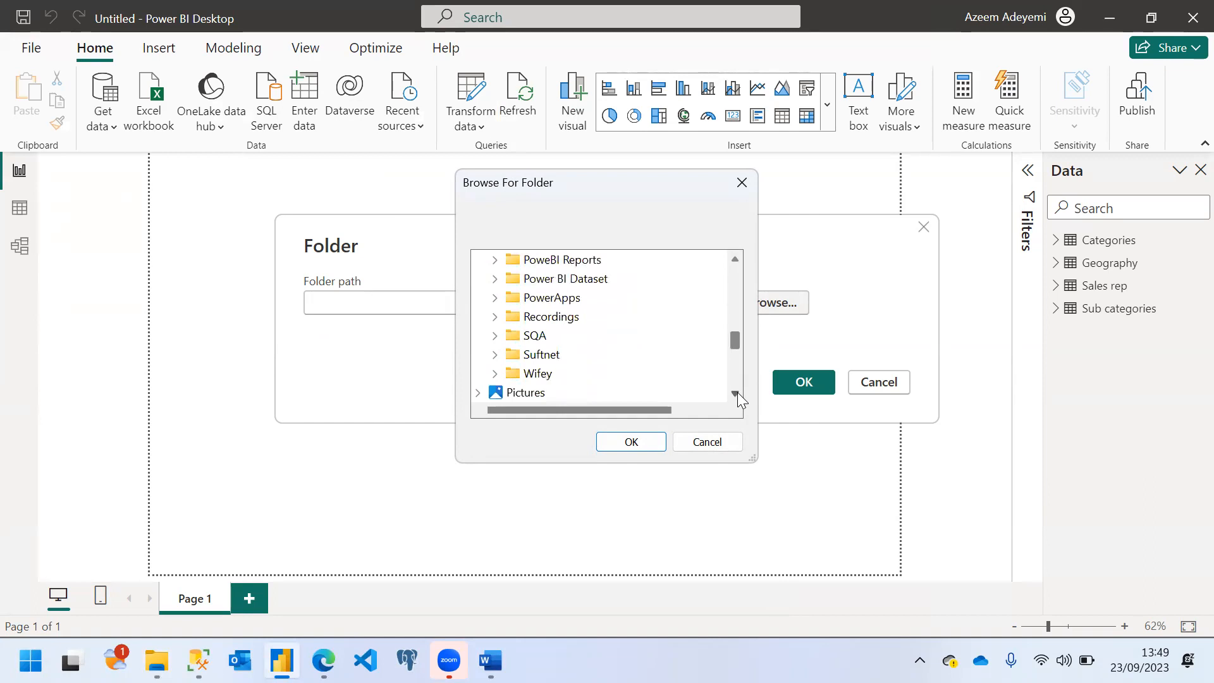
pyautogui.click(495, 355)
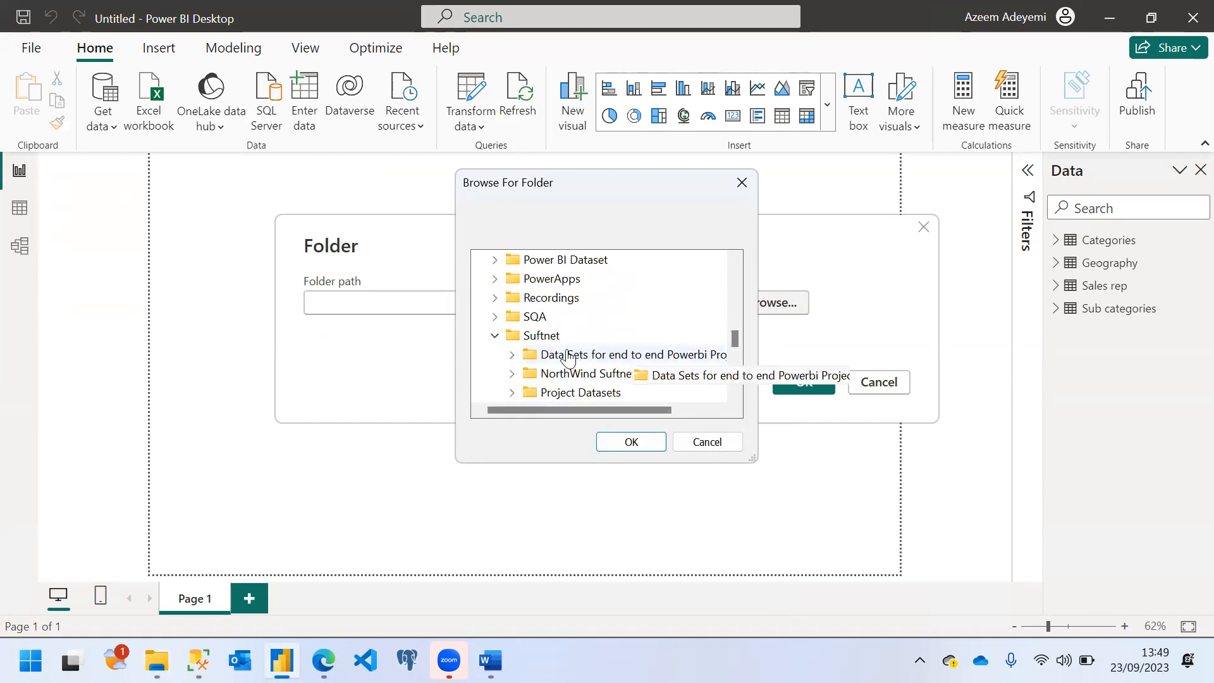
pyautogui.click(512, 392)
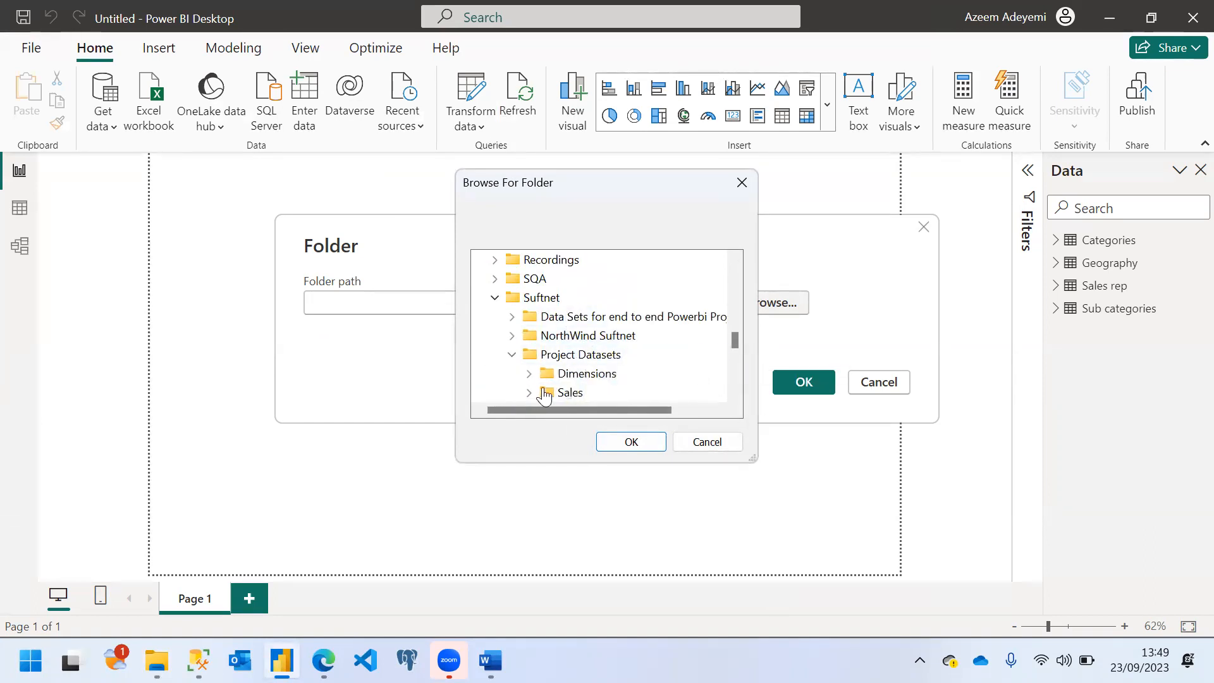
pyautogui.click(736, 392)
pyautogui.click(736, 392)
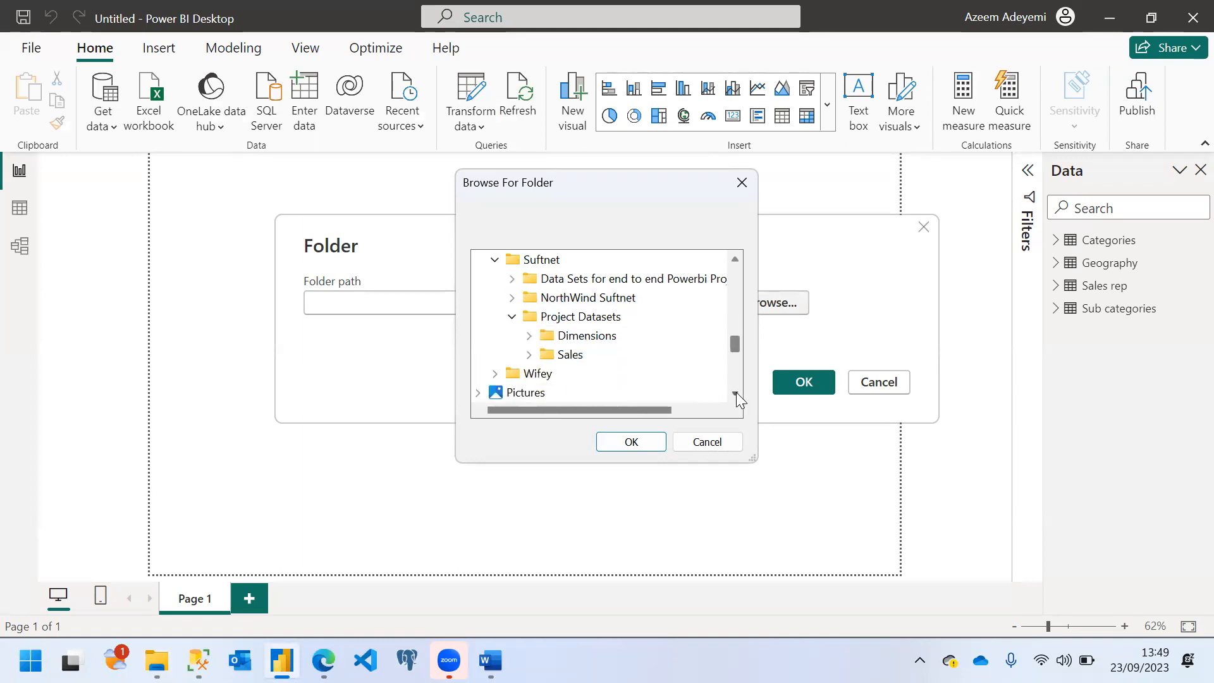
pyautogui.click(572, 356)
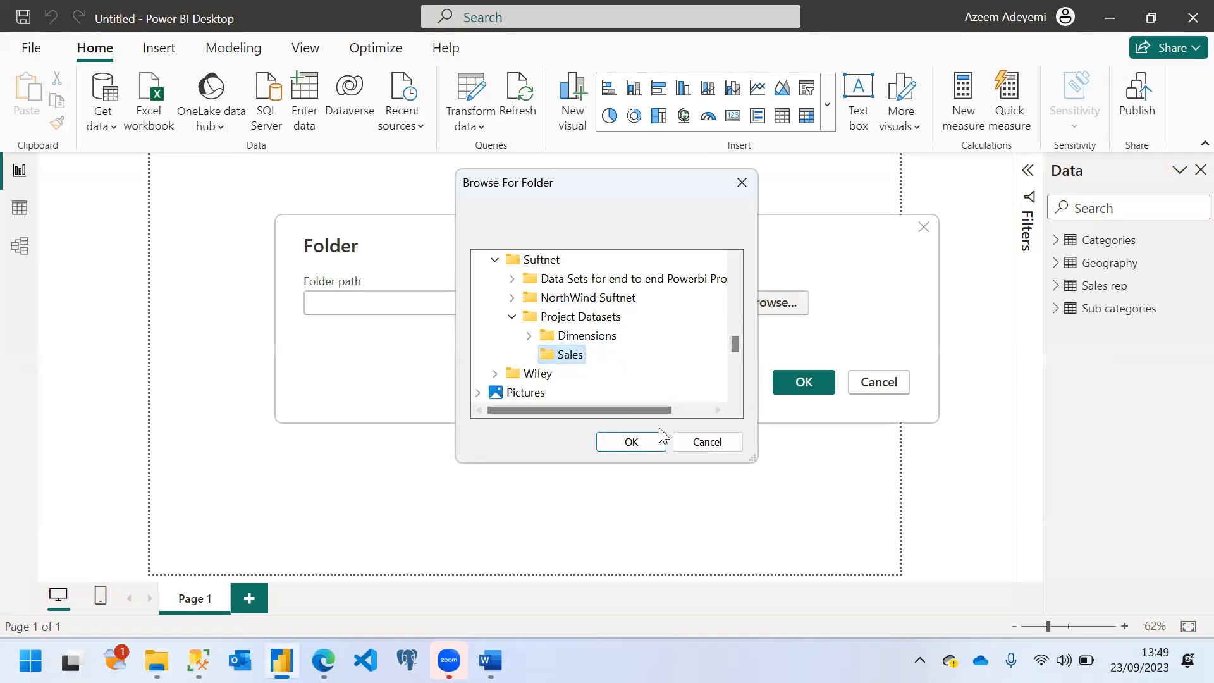
pyautogui.click(621, 442)
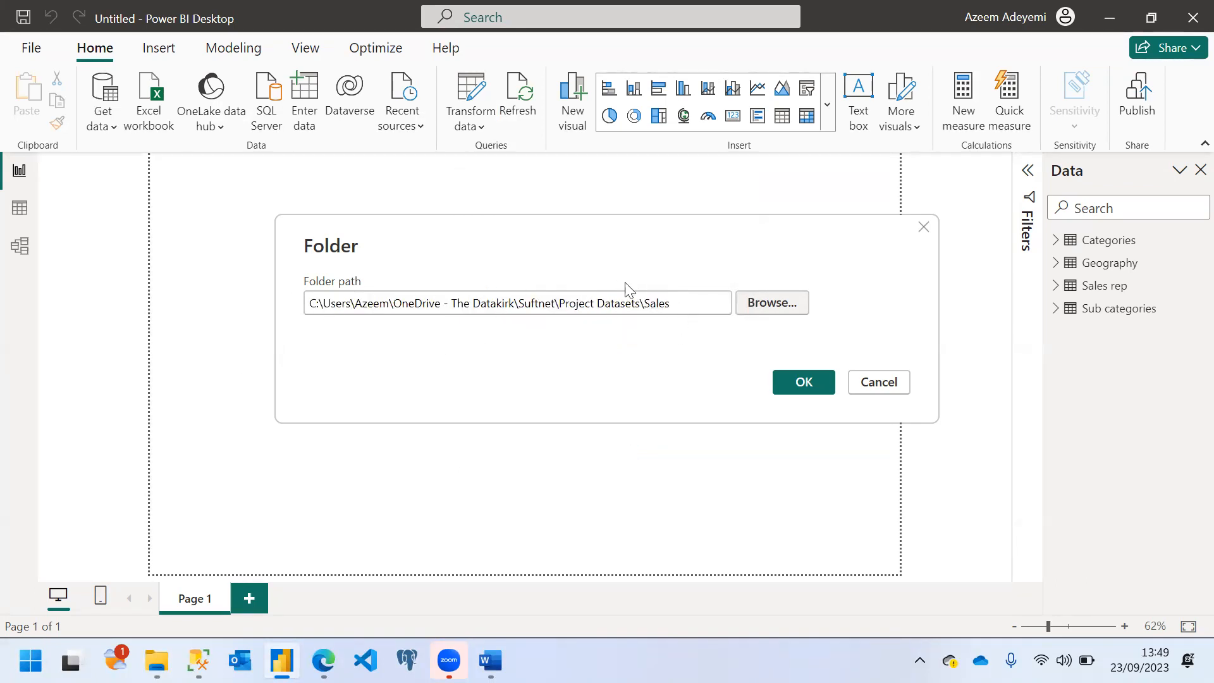
pyautogui.click(798, 382)
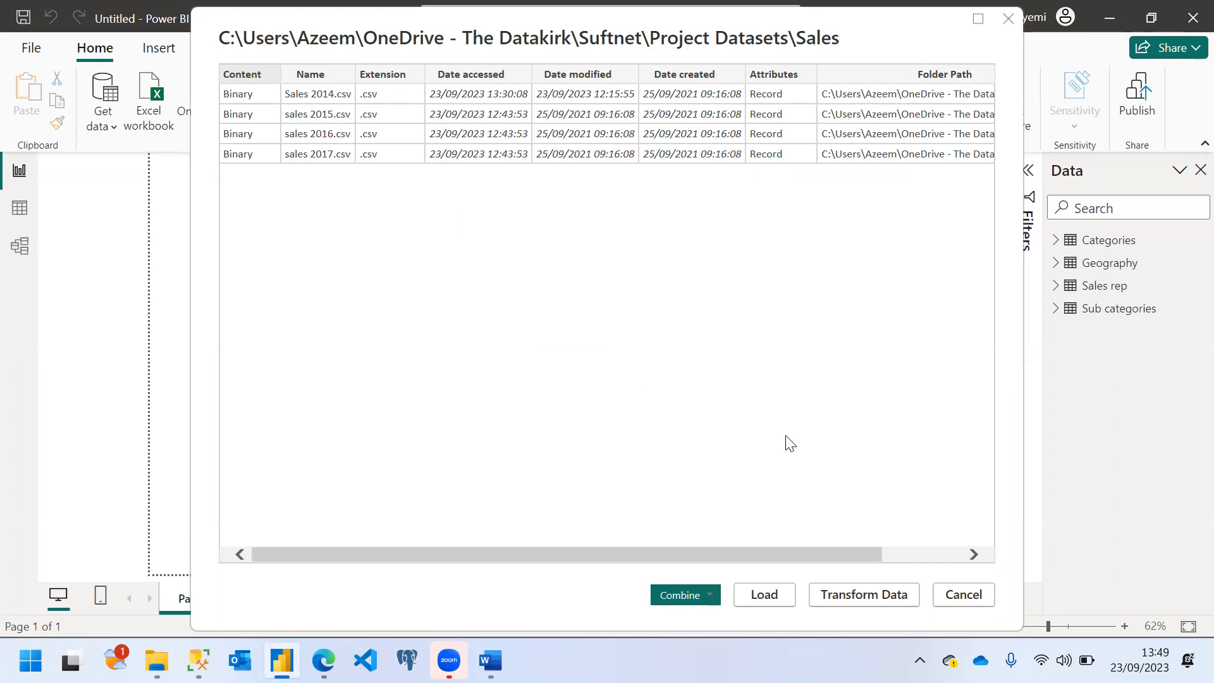
# Step: Combine and load the sales CSV files, using the first file as sample and Comma as delimiter
pyautogui.click(706, 601)
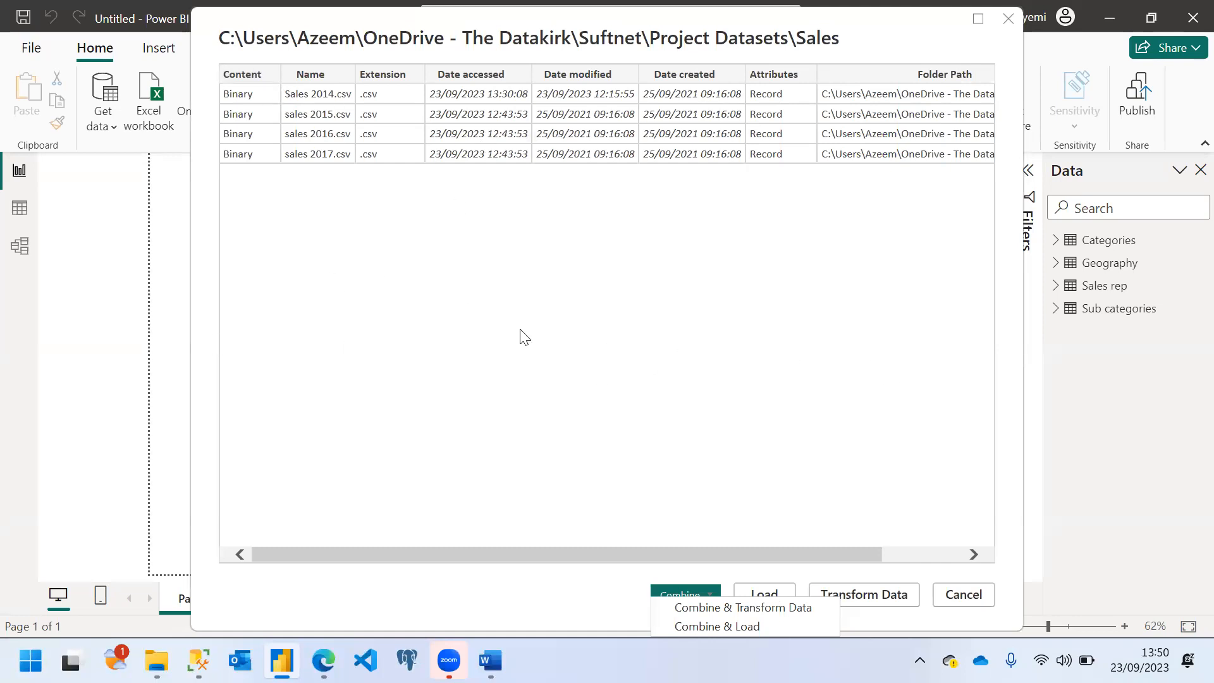
pyautogui.click(702, 624)
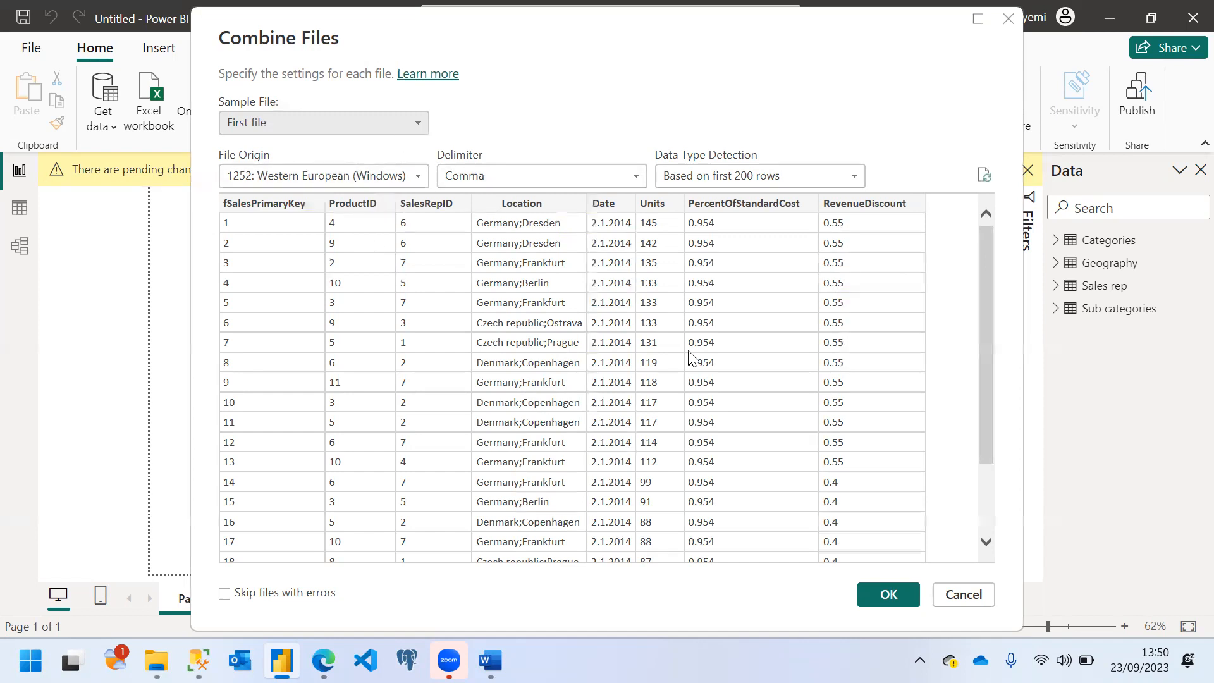
pyautogui.moveTo(989, 242)
pyautogui.mouseDown()
pyautogui.moveTo(983, 409)
pyautogui.moveTo(982, 228)
pyautogui.mouseUp()
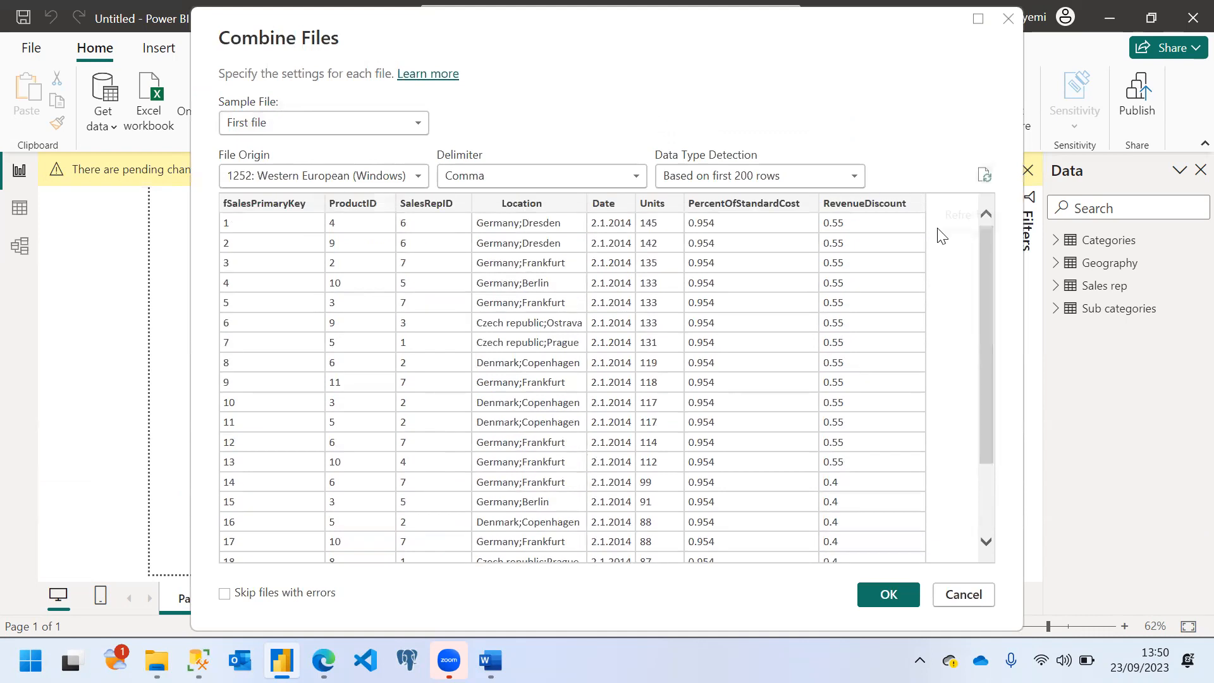
pyautogui.click(882, 593)
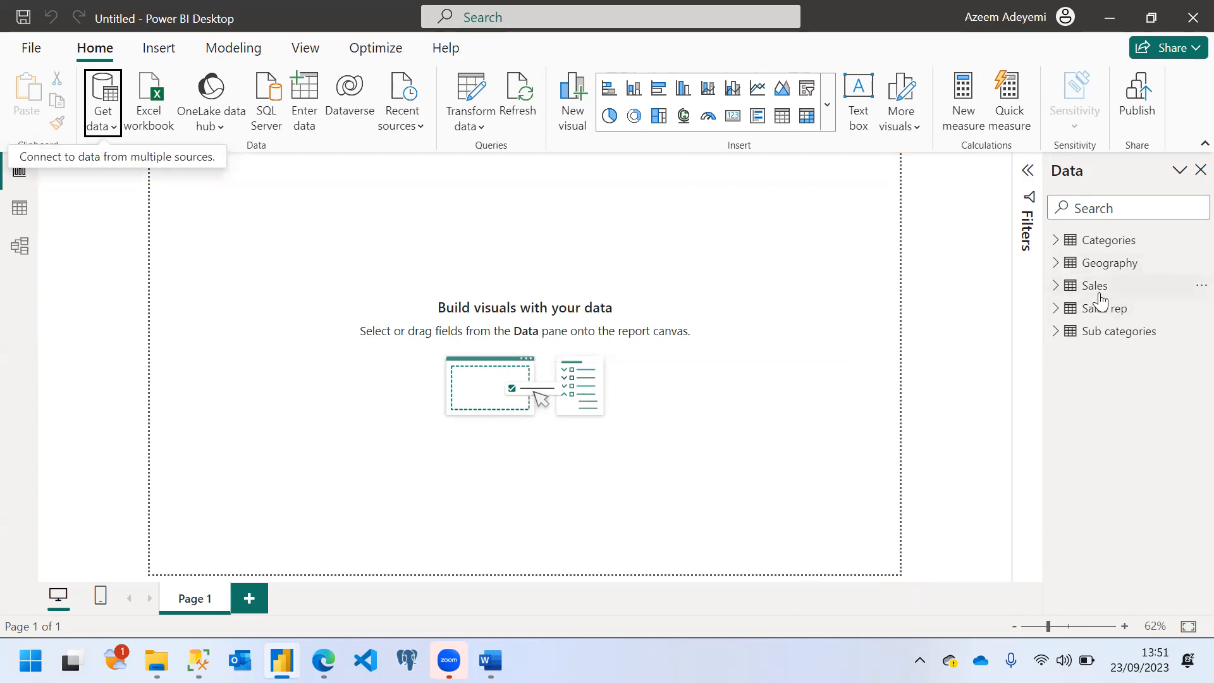
# Step: Examine the Sales table's data and the source files listed in its Source.Name filter, then return to the report view
pyautogui.click(19, 207)
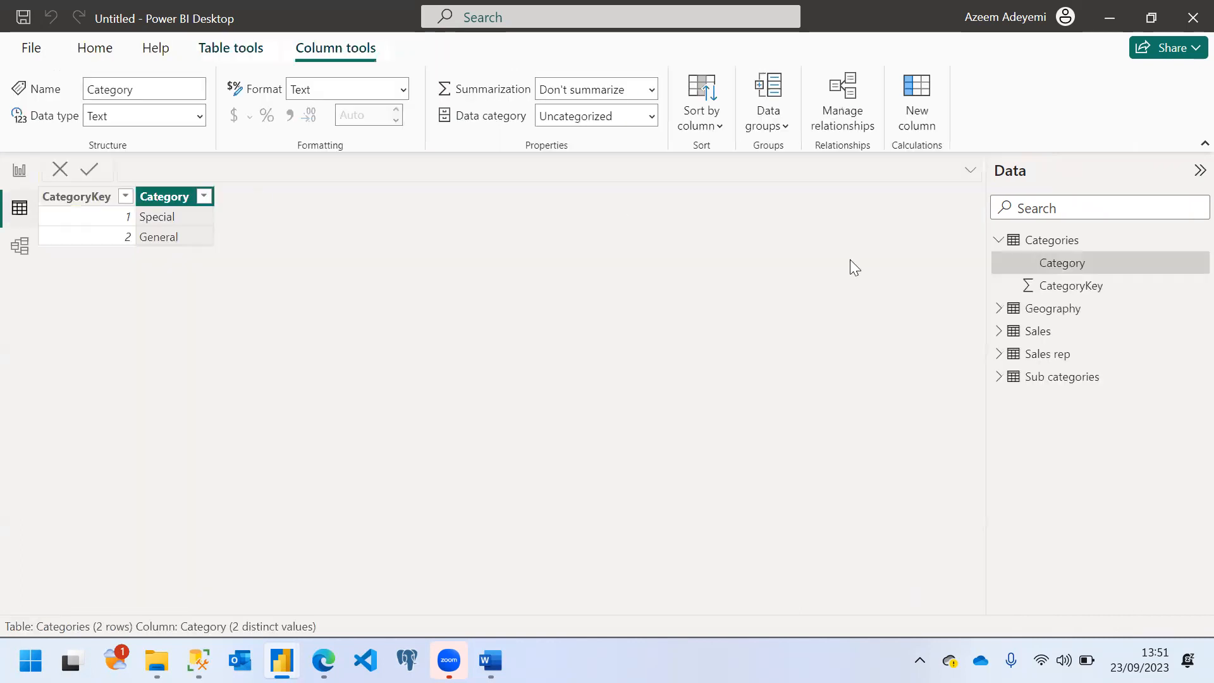
pyautogui.click(1034, 340)
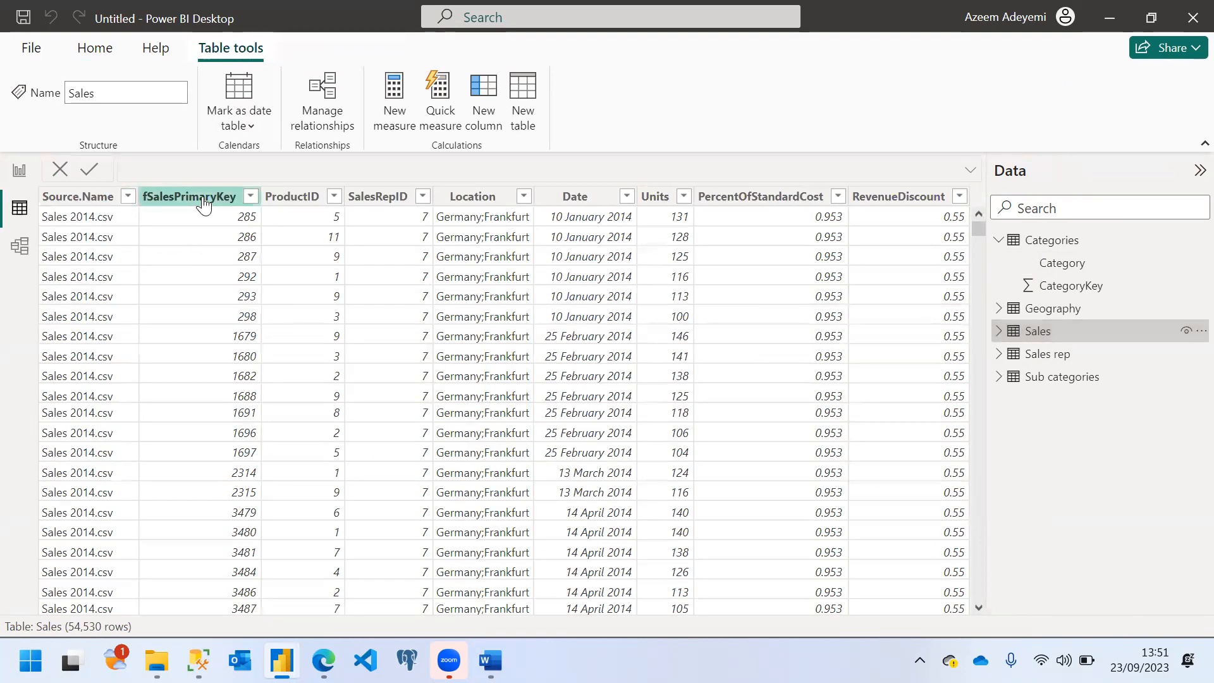
pyautogui.click(126, 198)
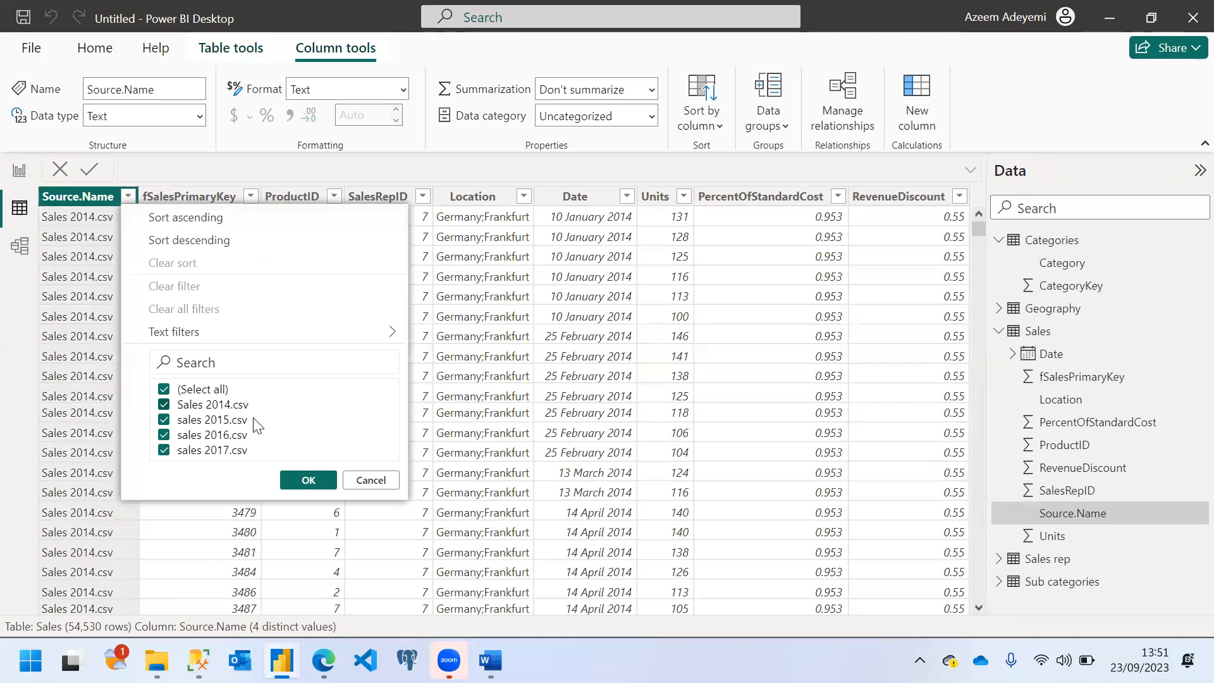
pyautogui.click(371, 482)
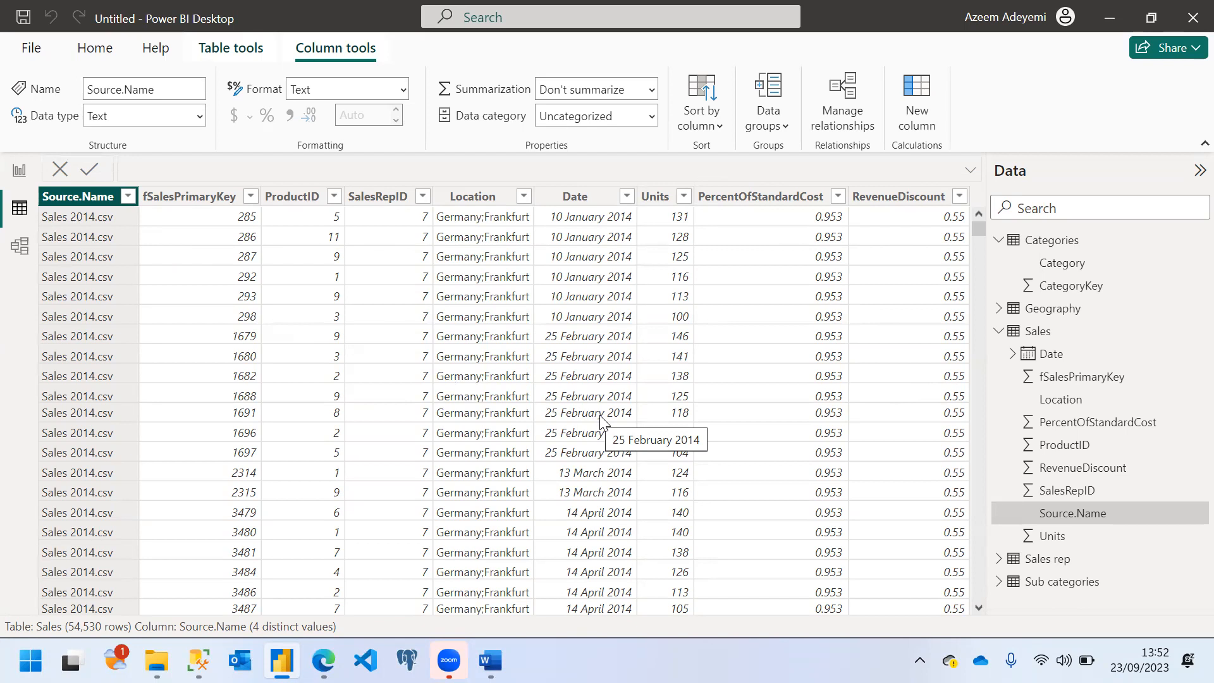
pyautogui.moveTo(454, 647)
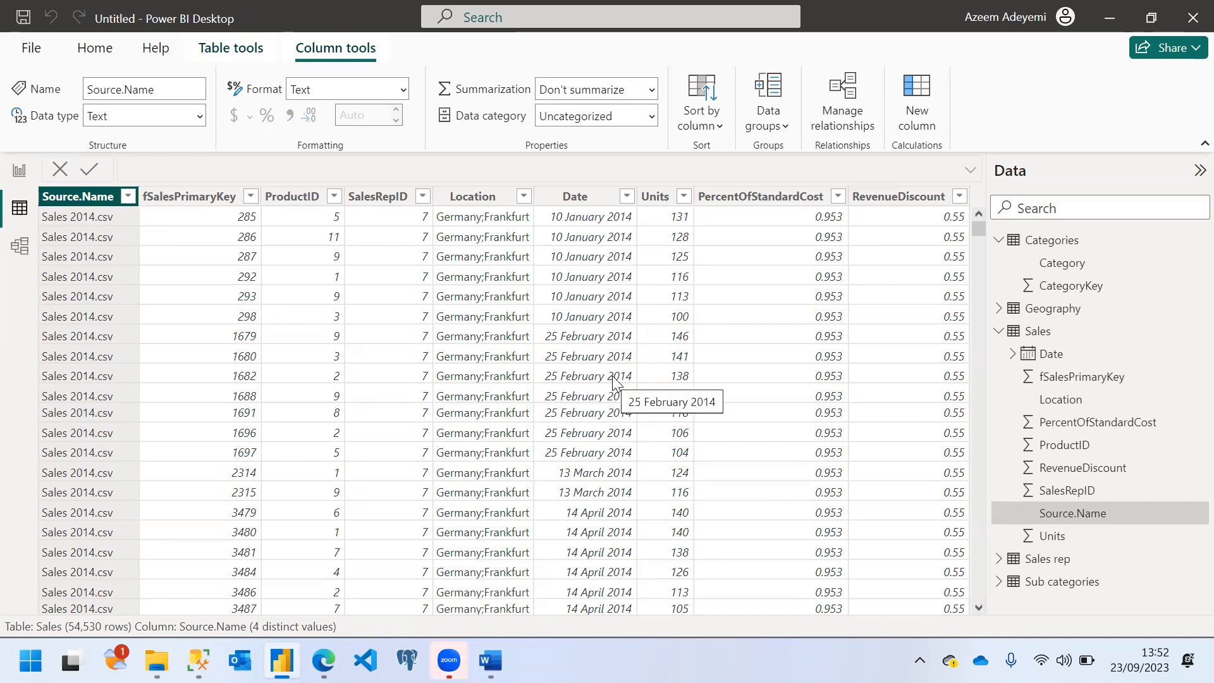
pyautogui.click(20, 172)
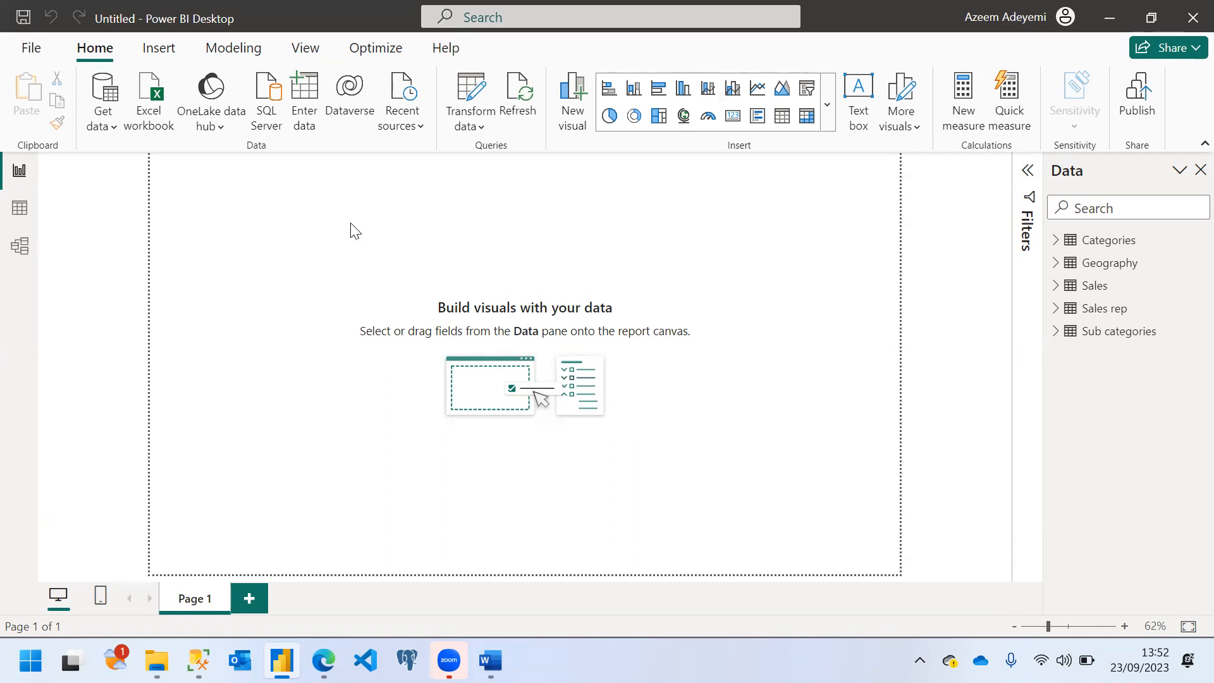
pyautogui.click(115, 127)
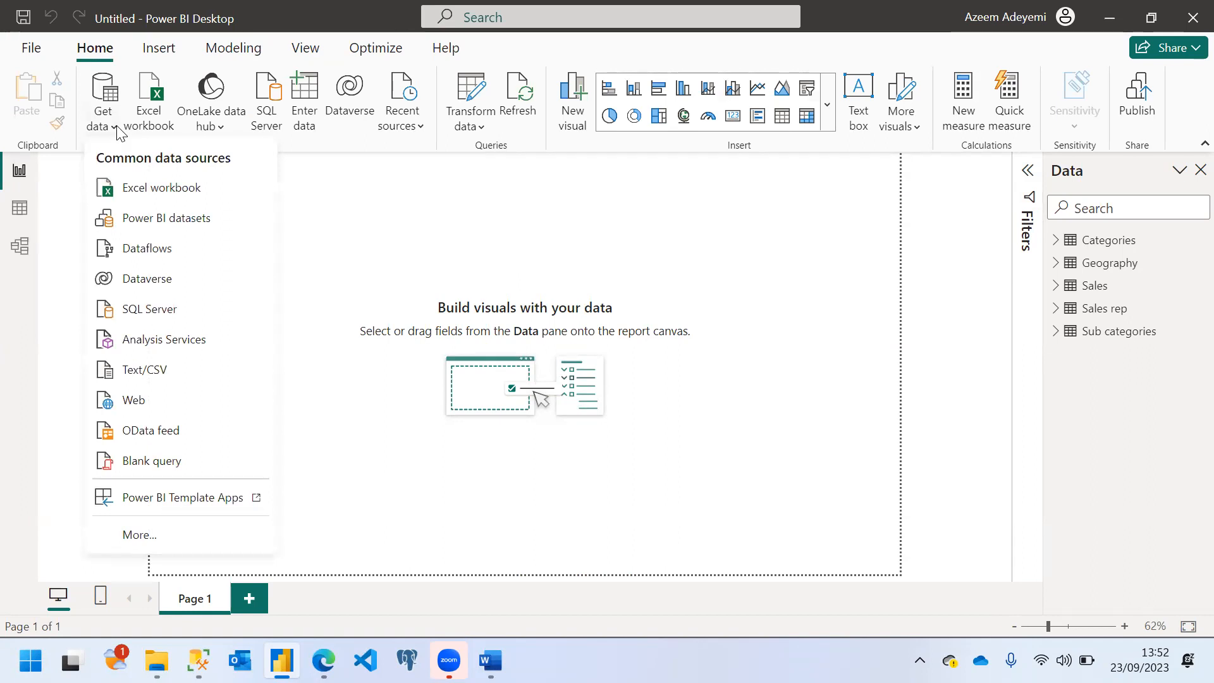
pyautogui.click(134, 535)
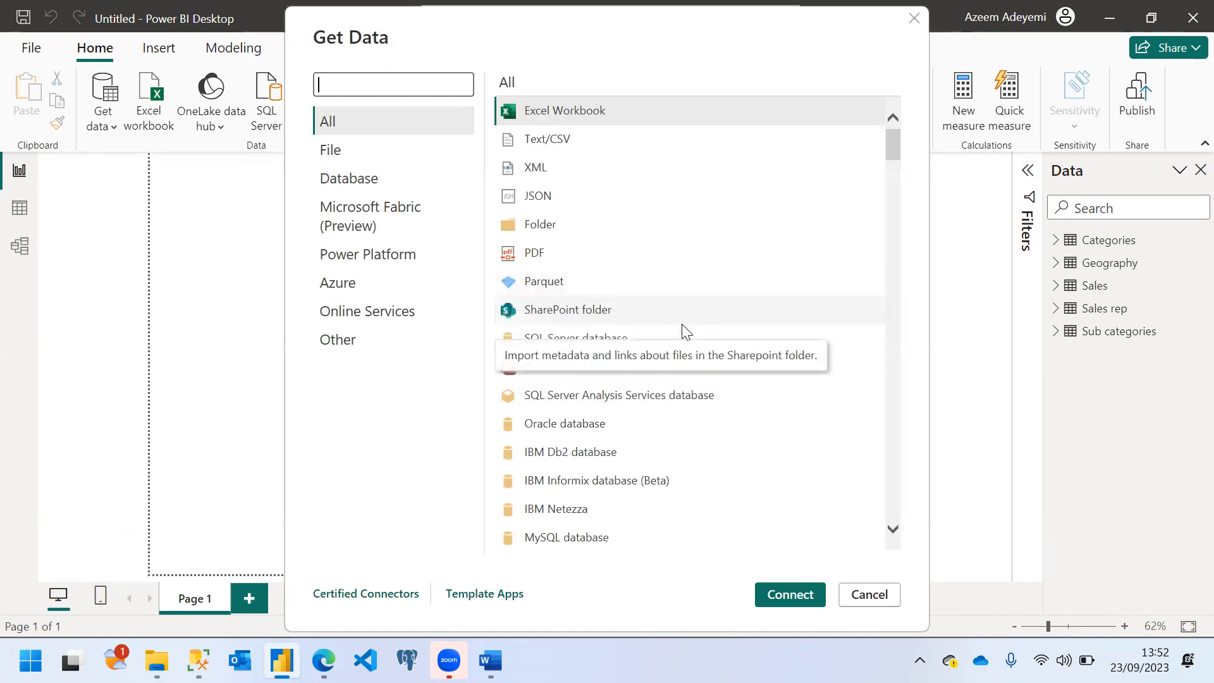
pyautogui.click(597, 338)
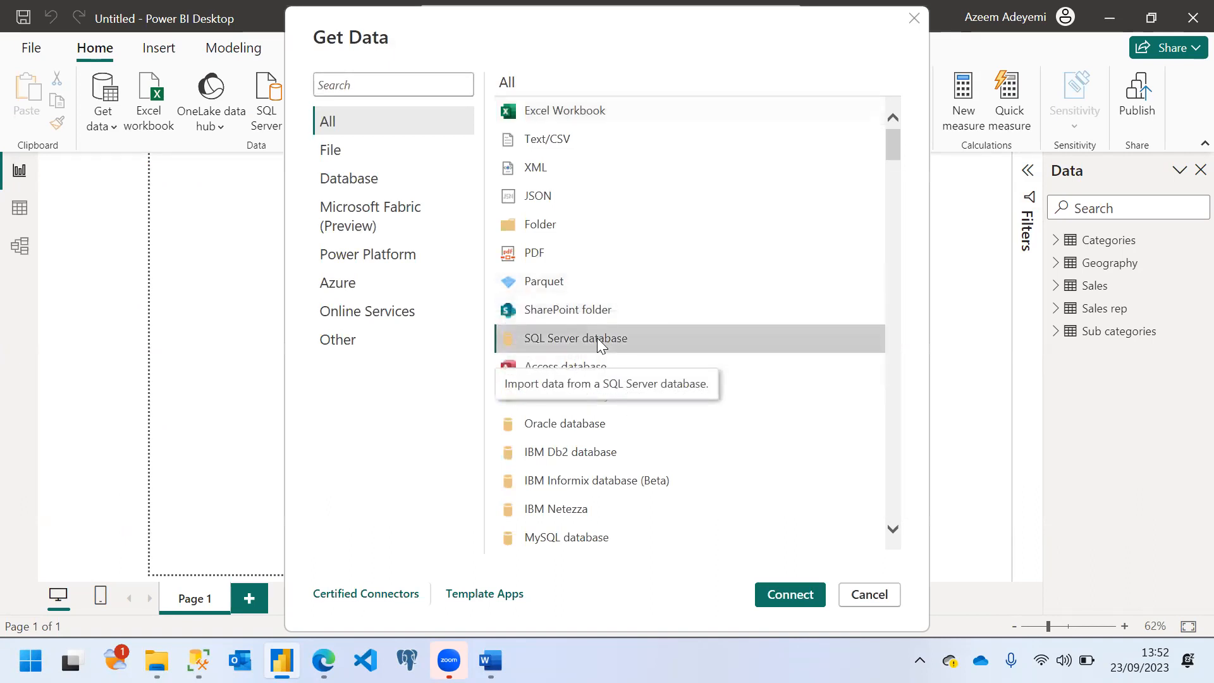
pyautogui.click(780, 591)
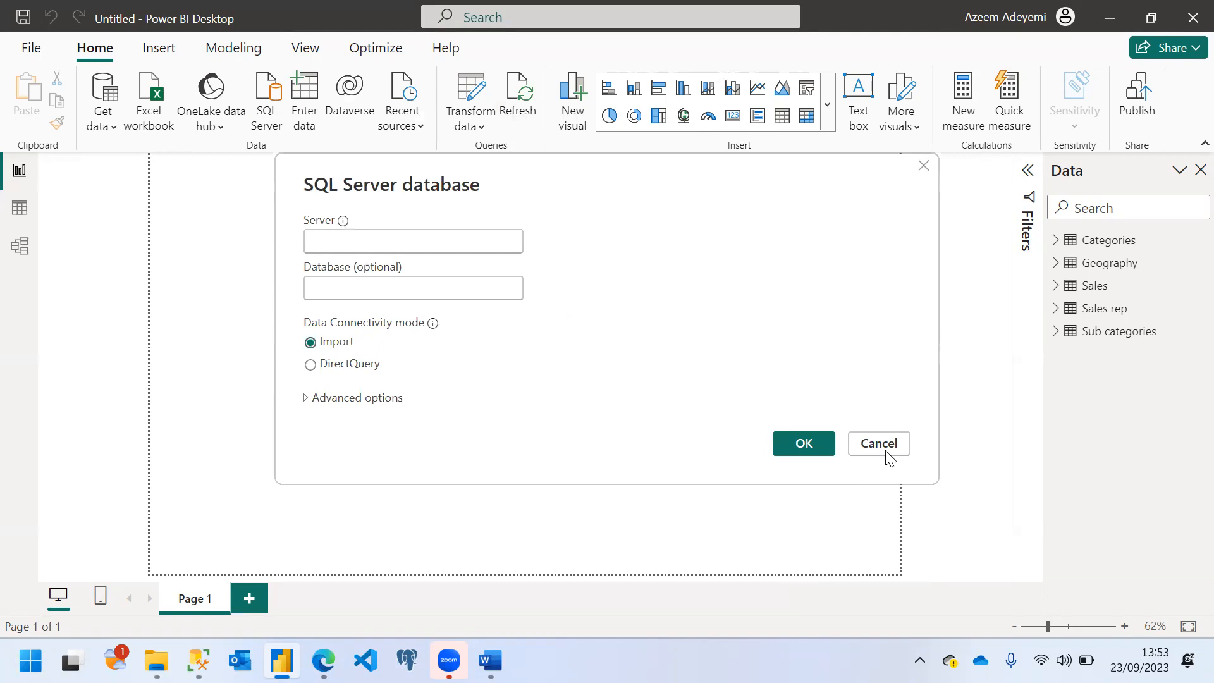
pyautogui.click(885, 444)
# Step: Start a new SQL Server database connection
pyautogui.click(112, 130)
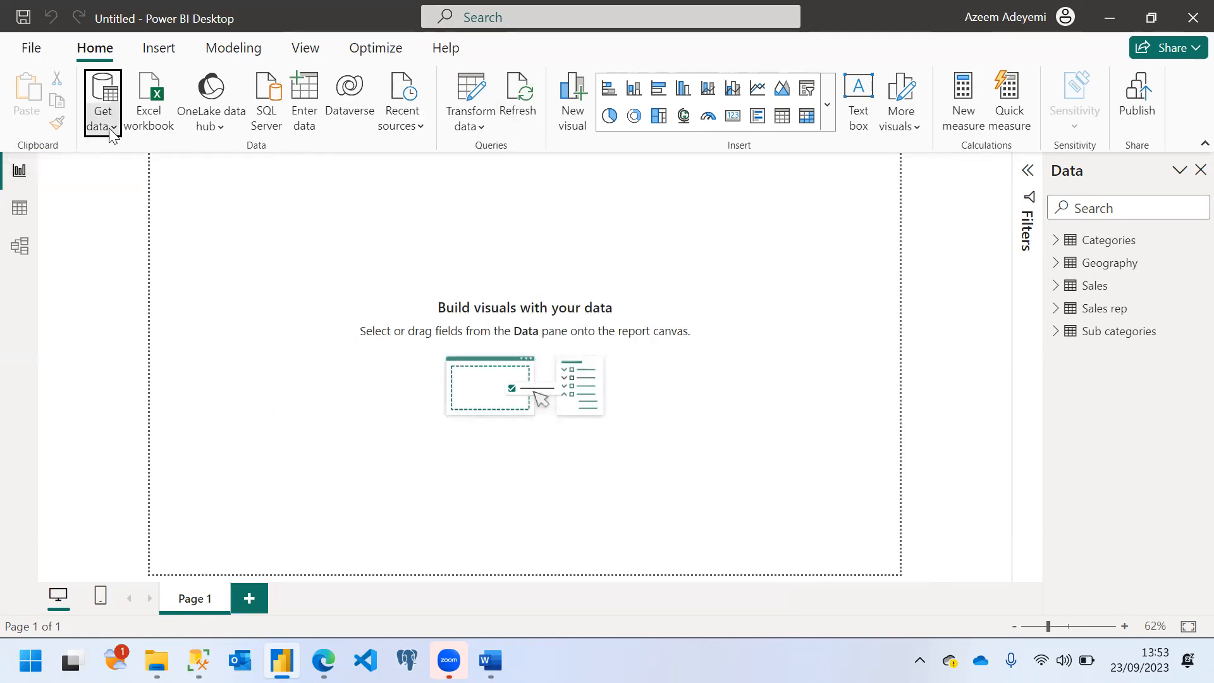
pyautogui.click(271, 92)
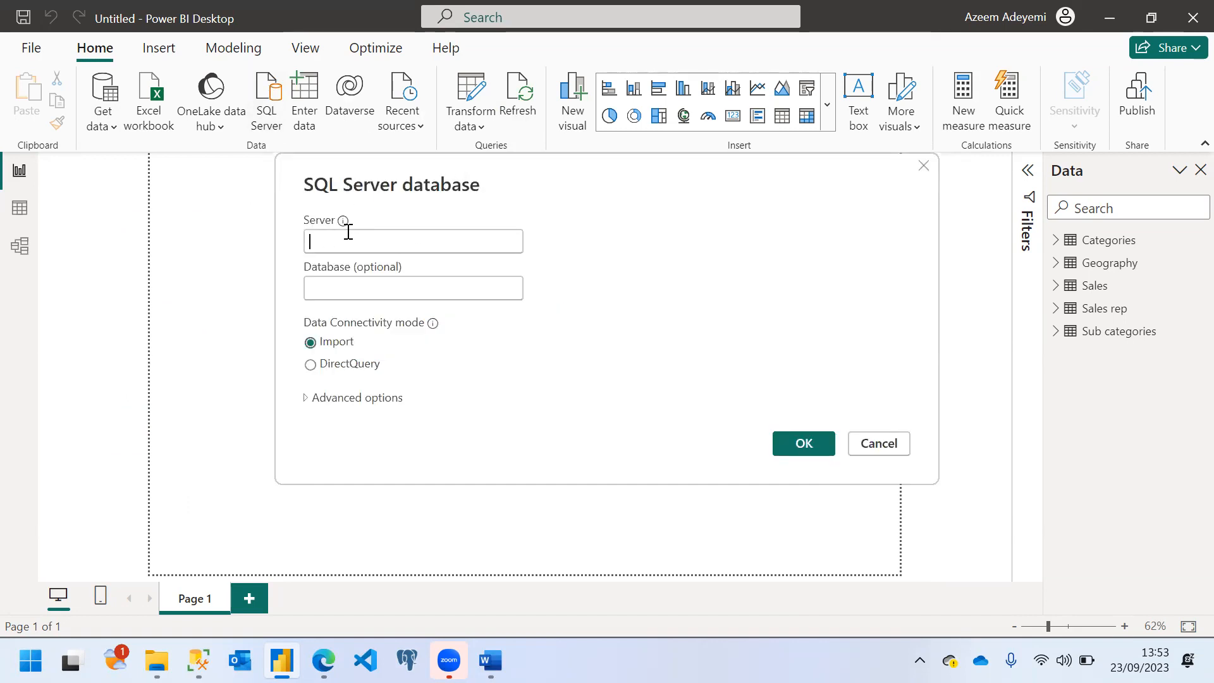
pyautogui.moveTo(343, 223)
# Step: Switch to SQL Server Management Studio, open the properties of the connected SQLEXPRESS server and copy its name
pyautogui.click(198, 660)
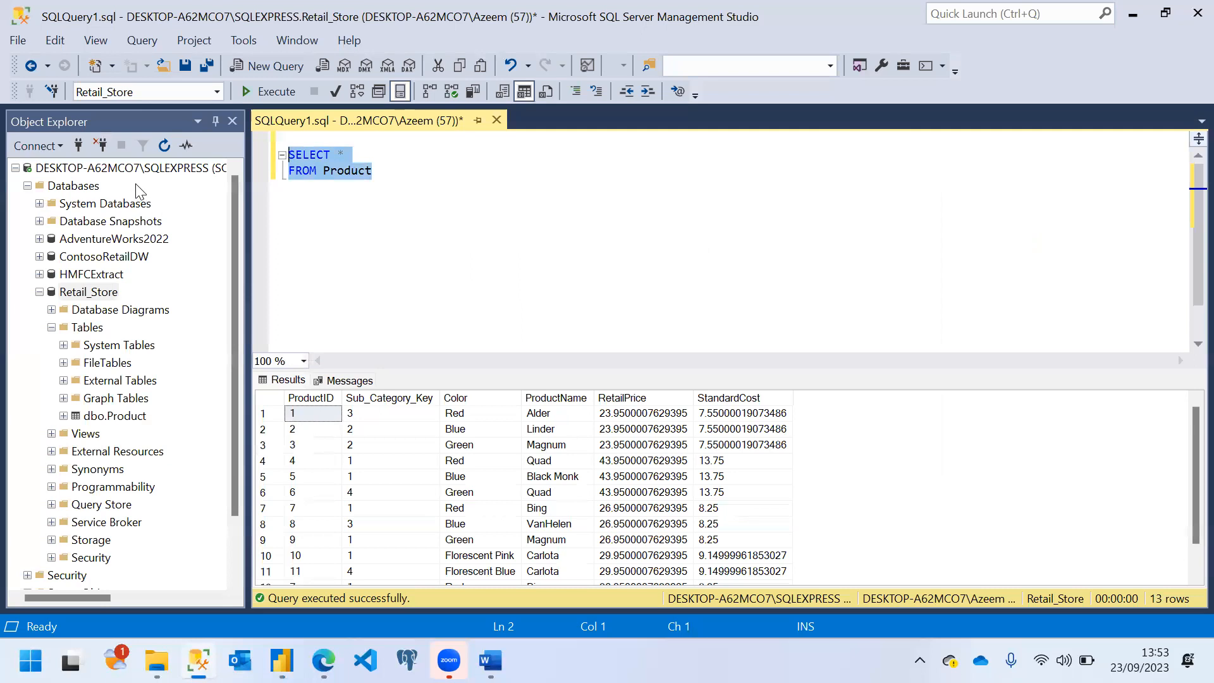
pyautogui.click(123, 169)
pyautogui.rightClick(122, 169)
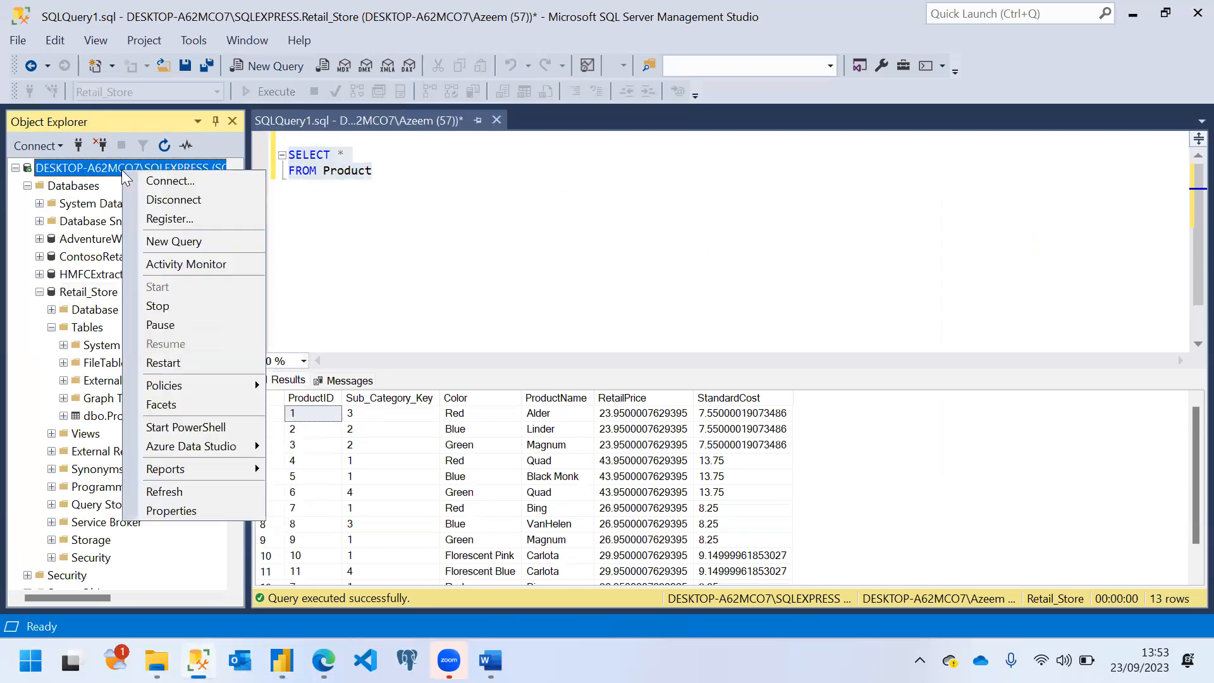
pyautogui.click(174, 510)
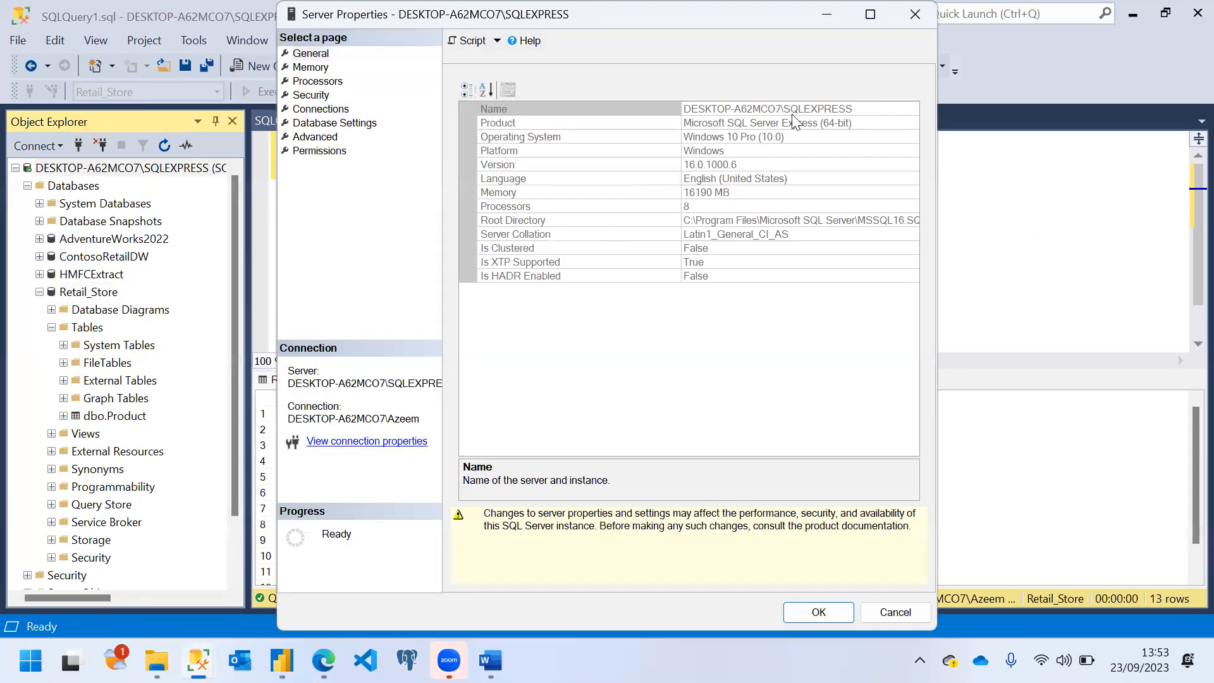
pyautogui.moveTo(855, 111); pyautogui.dragTo(683, 112)
pyautogui.hotkey('ctrl', 'c')
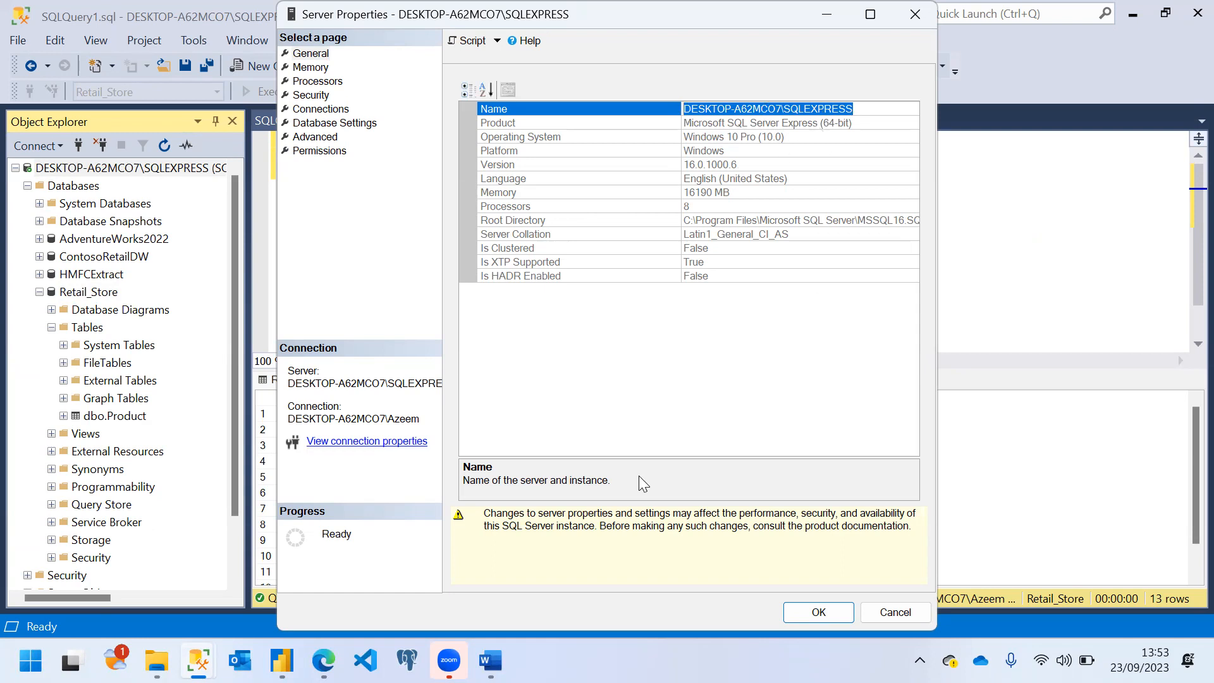
# Step: Switch to Power BI Desktop, enter DESKTOP-A62MCO7\SQLEXPRESS as the server, and expand the advanced options with the connectivity mode set to Import
pyautogui.click(282, 660)
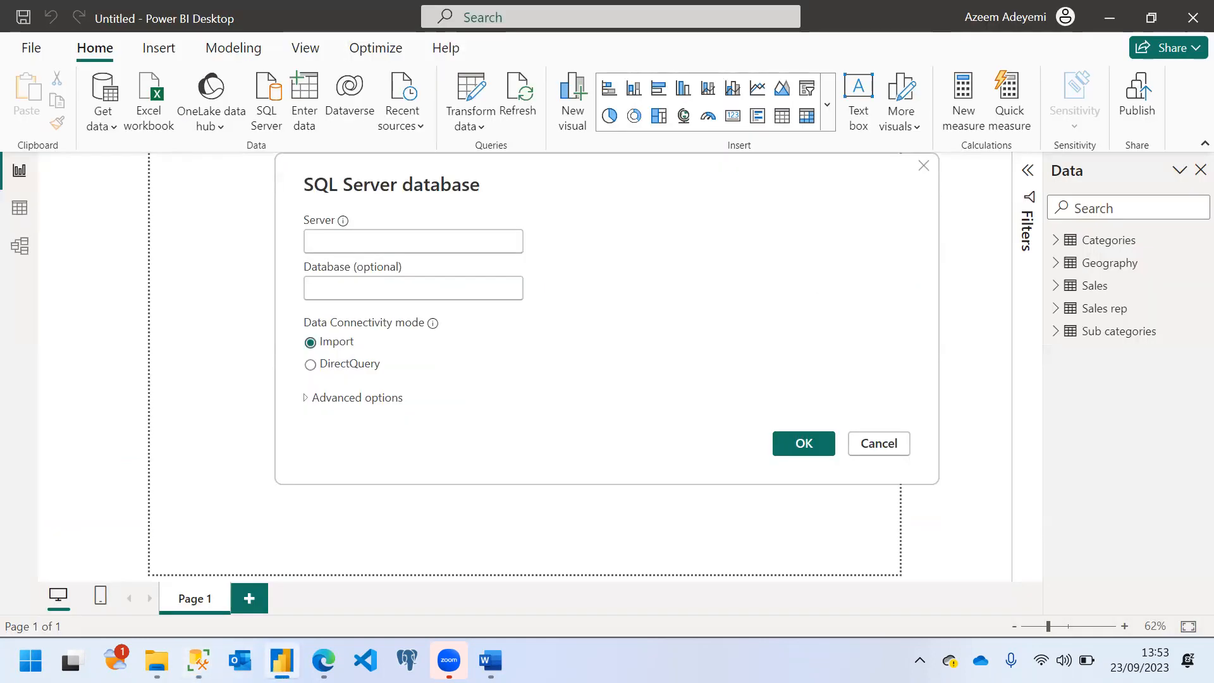
pyautogui.click(332, 242)
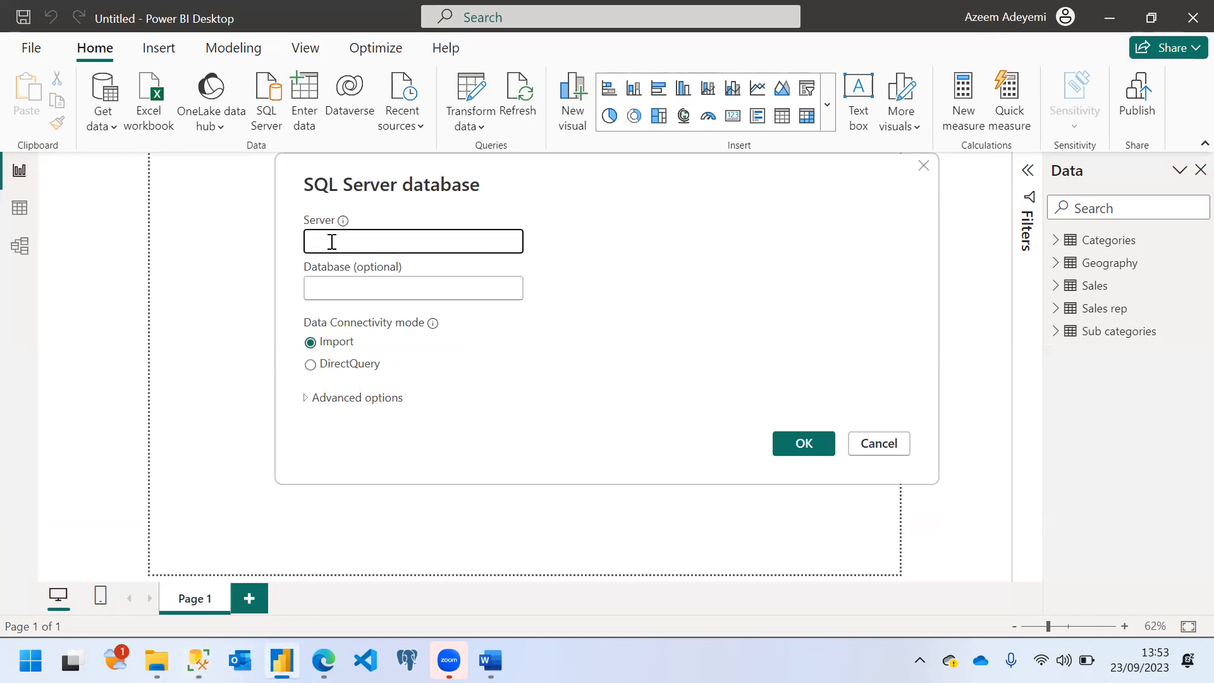
pyautogui.hotkey('ctrl', 'v')
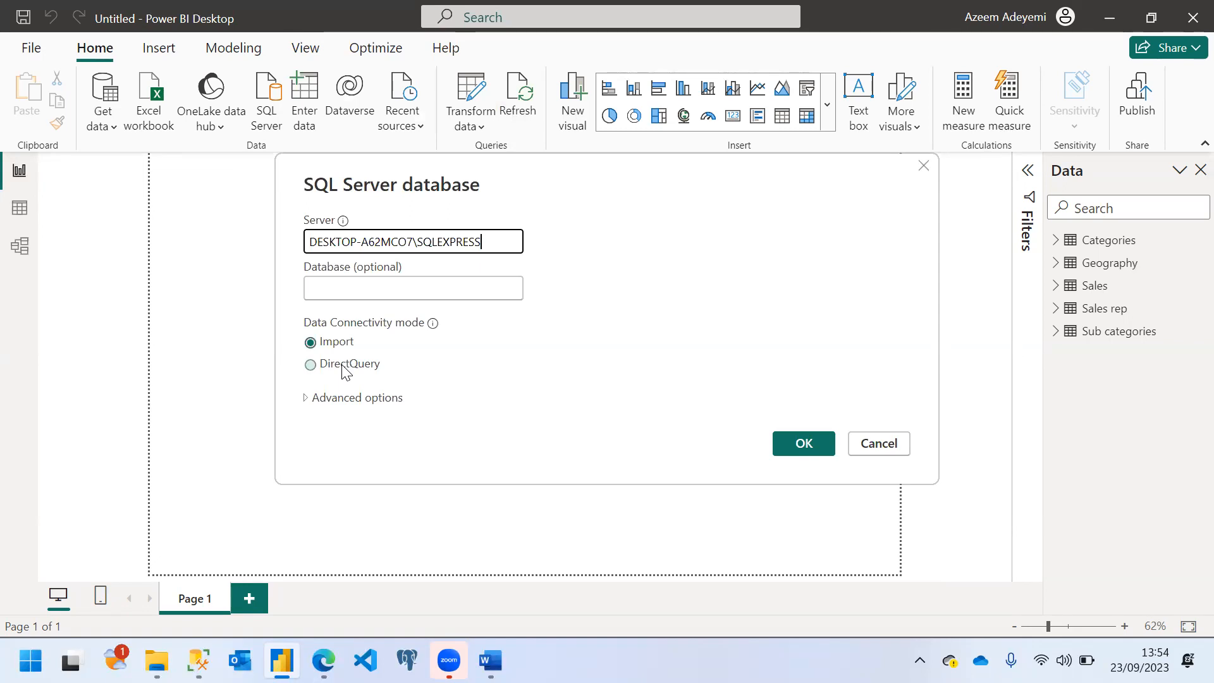
pyautogui.click(309, 365)
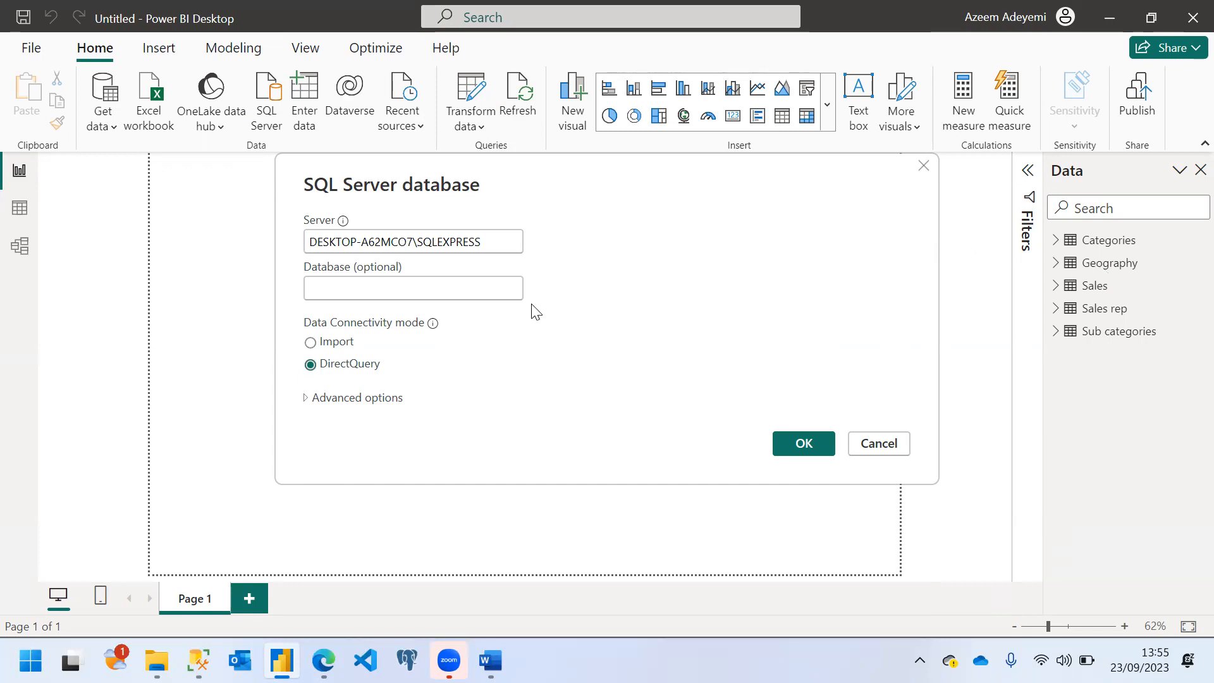
pyautogui.click(305, 398)
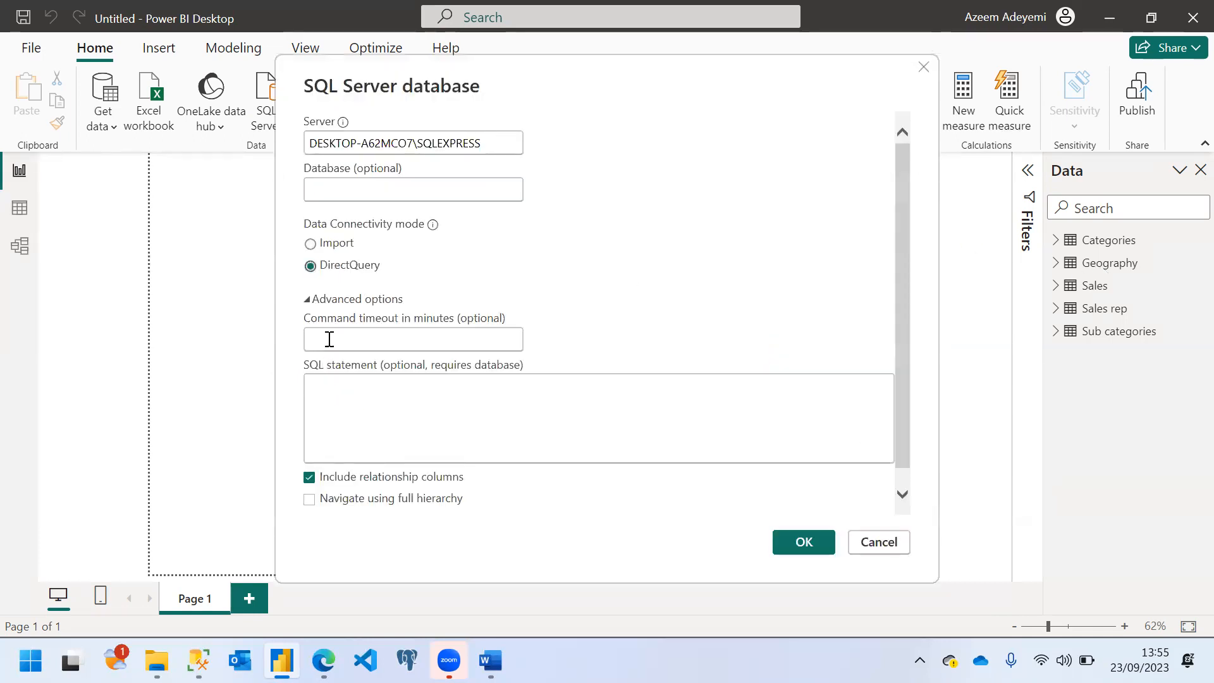
pyautogui.click(310, 246)
# Step: Switch to the SQL query in SQL Server Management Studio, add the line WHERE Color is 'Red' and run the query
pyautogui.moveTo(198, 660)
pyautogui.click(165, 569)
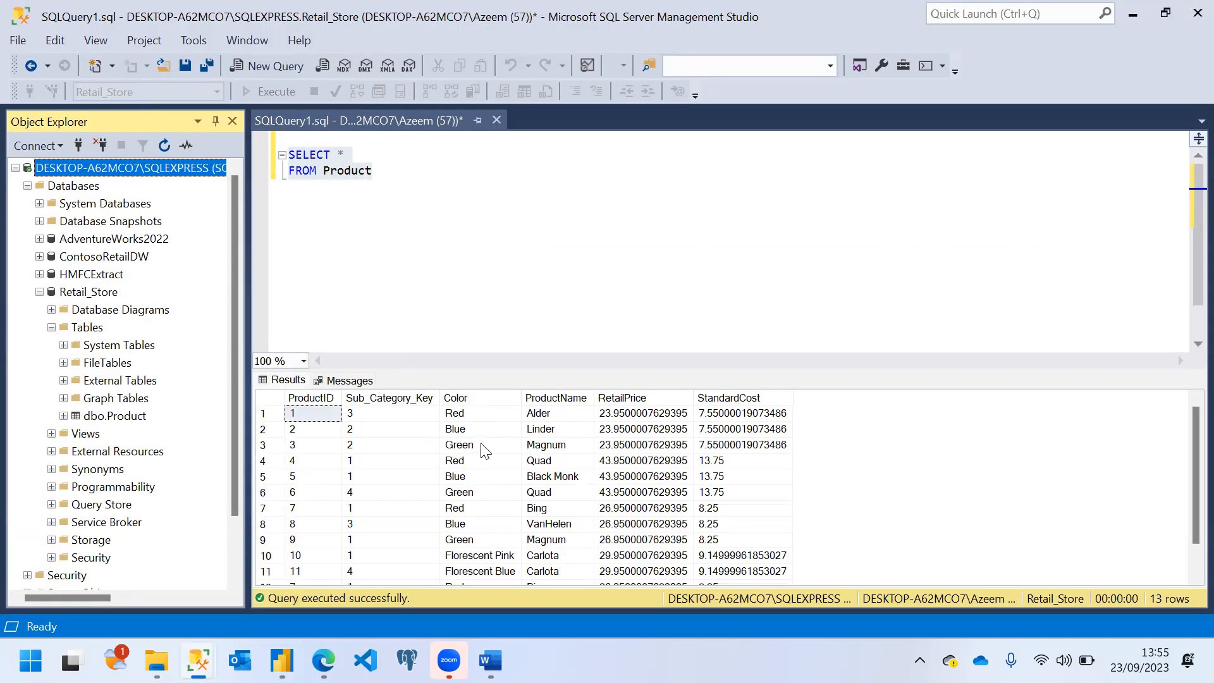
pyautogui.click(390, 175)
pyautogui.press('Return')
pyautogui.write('WHERE ')
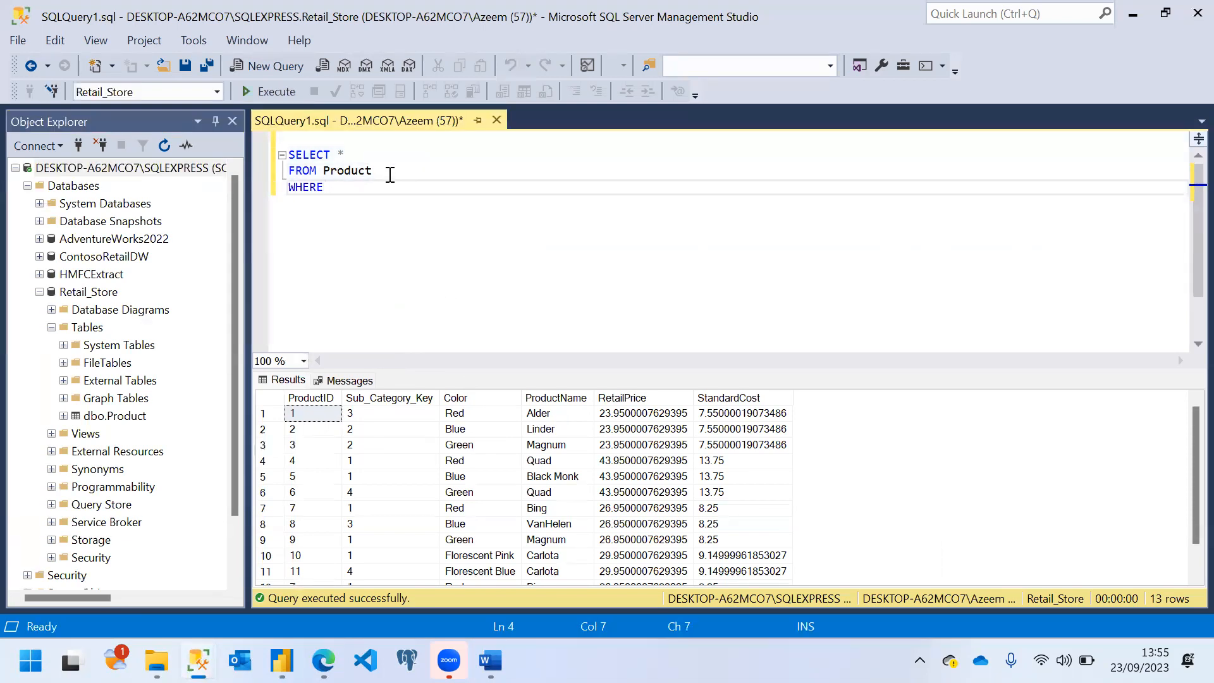
pyautogui.write('Color ')
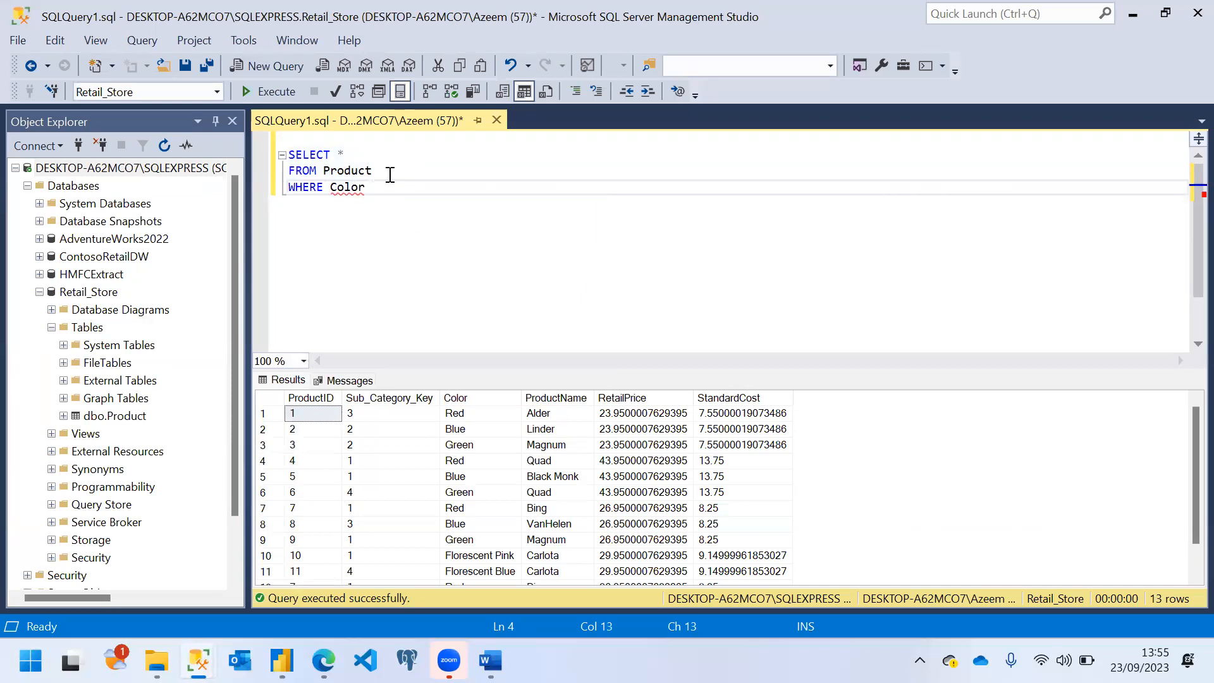
pyautogui.write("is 'Red'")
pyautogui.moveTo(447, 188); pyautogui.dragTo(219, 146)
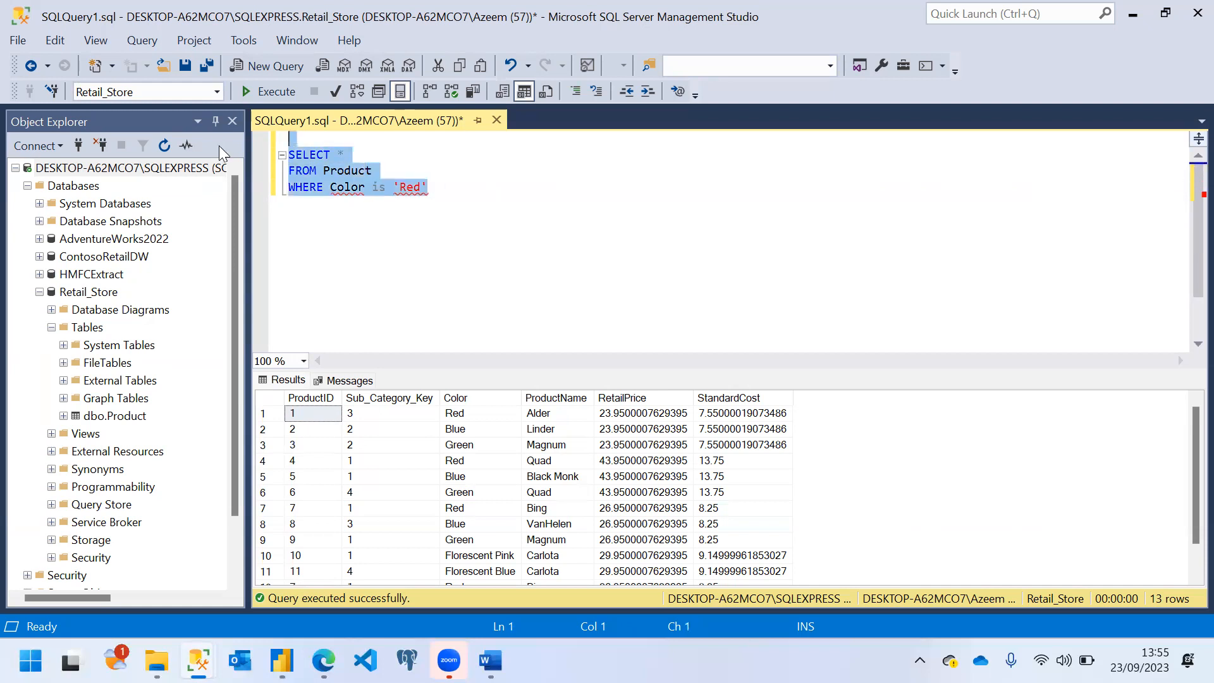
pyautogui.click(254, 92)
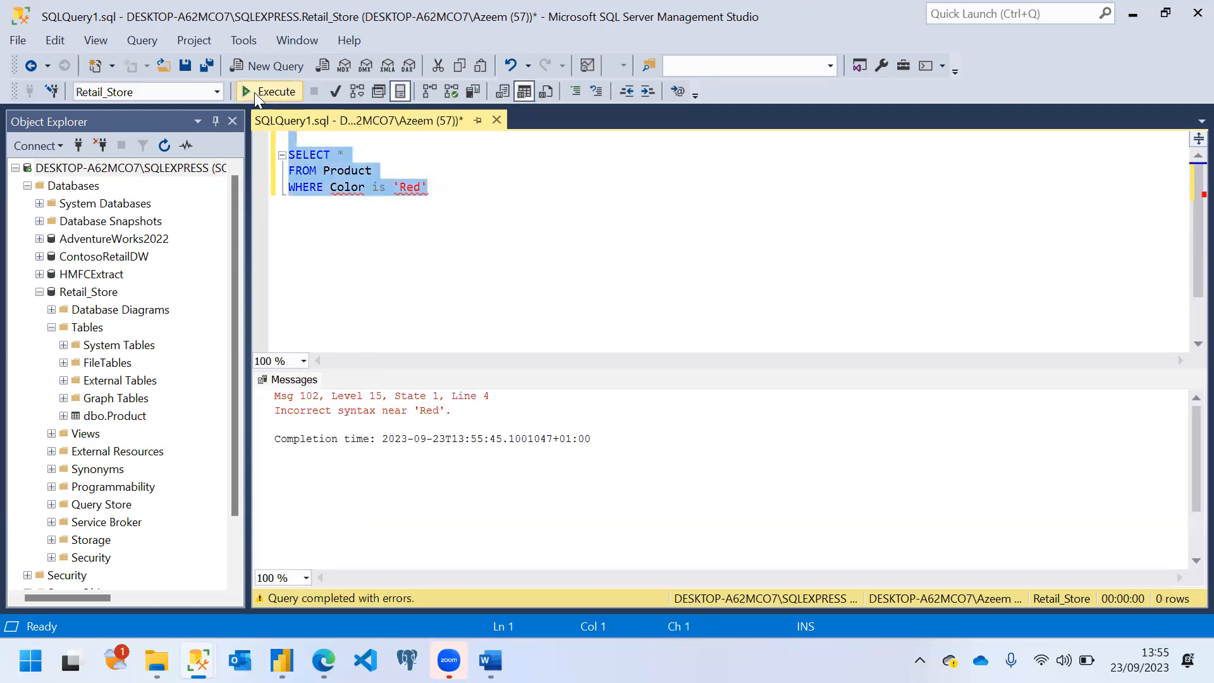
# Step: Replace "is" with "=" in the WHERE clause, copy the whole query and run it
pyautogui.click(387, 188)
pyautogui.press('BackSpace')
pyautogui.press('BackSpace')
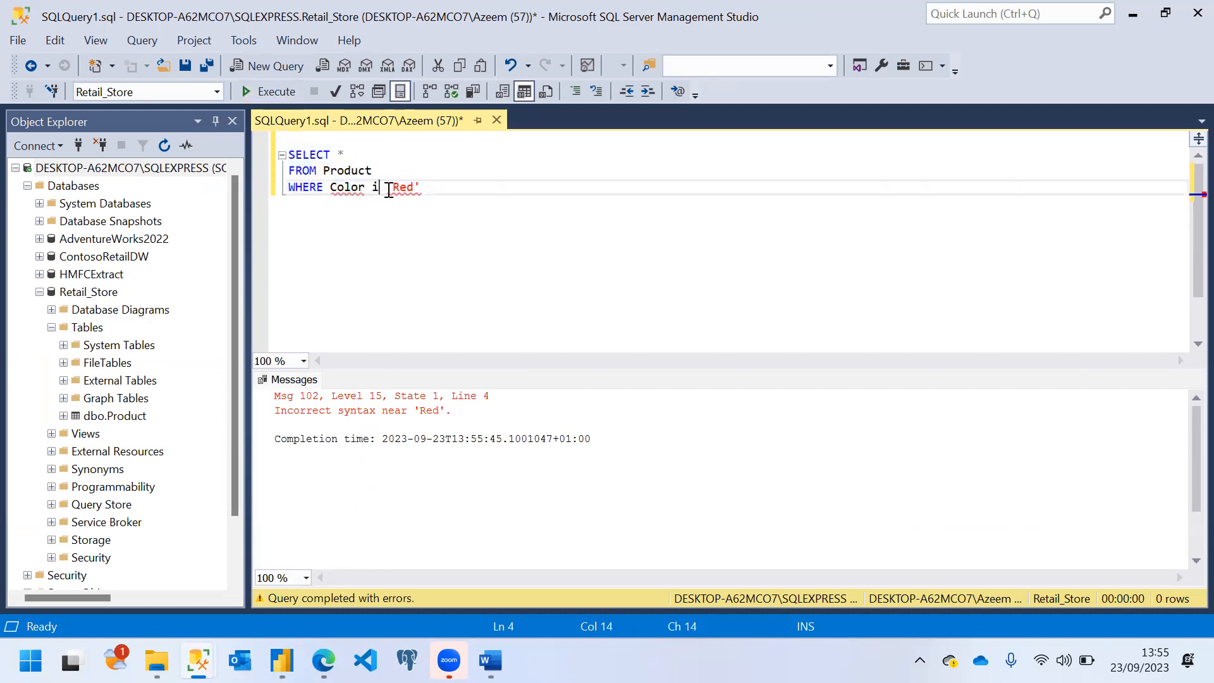
pyautogui.write('=')
pyautogui.moveTo(441, 187); pyautogui.dragTo(258, 157)
pyautogui.hotkey('ctrl', 'c')
pyautogui.click(266, 93)
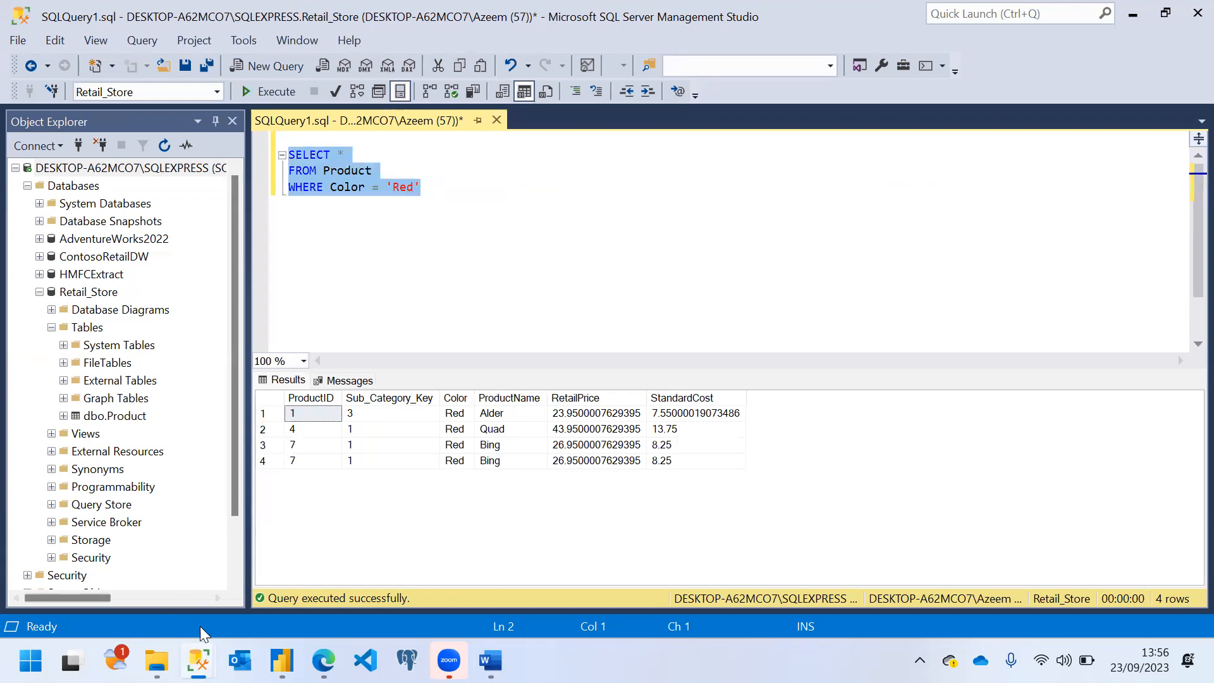
# Step: Switch to Power BI Desktop, paste the copied query as the SQL statement and try to submit the connection without a database
pyautogui.click(282, 661)
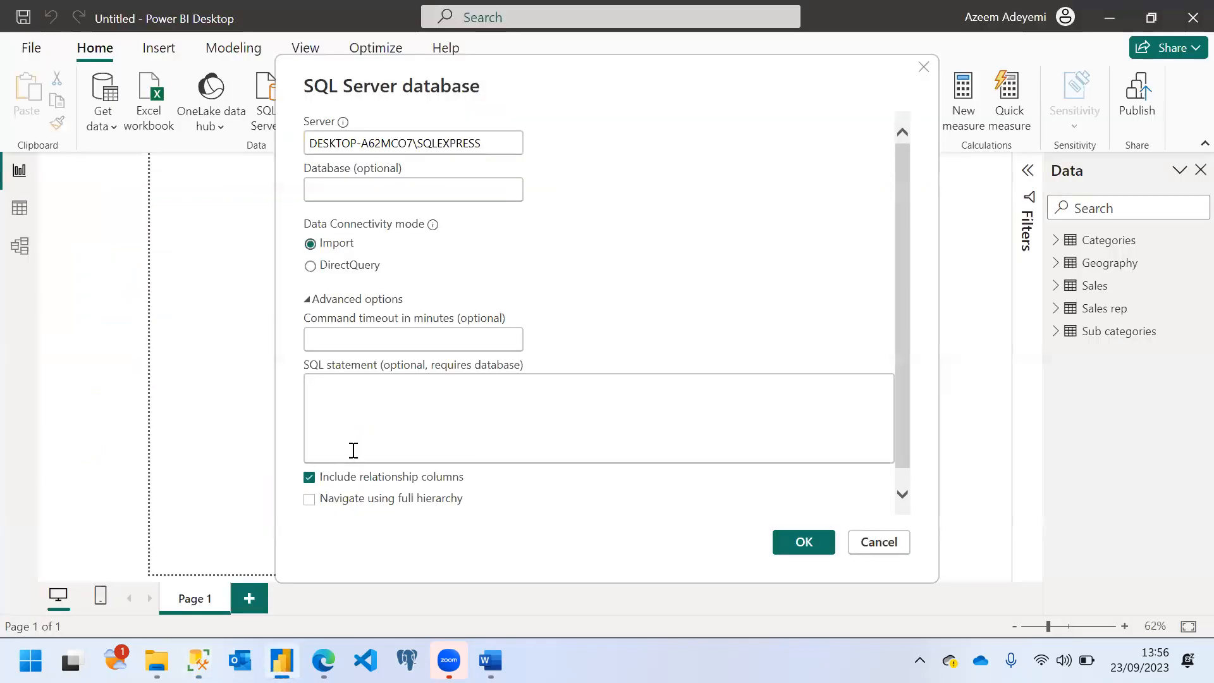
pyautogui.click(346, 396)
pyautogui.hotkey('ctrl', 'v')
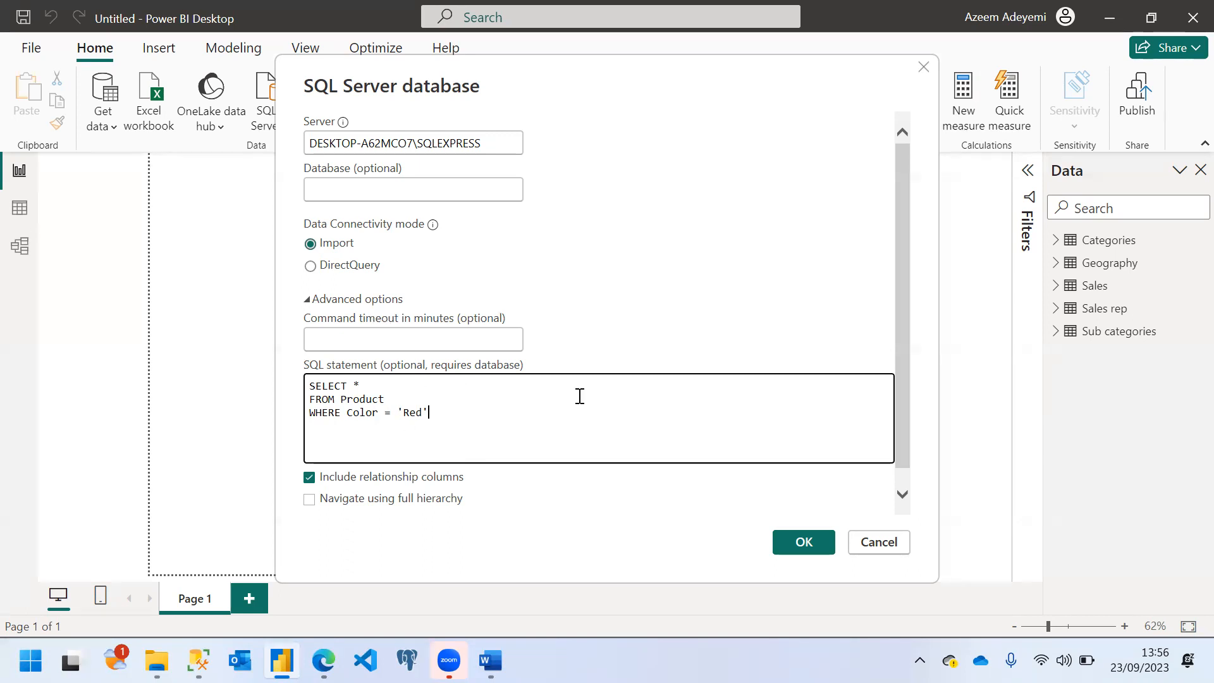
pyautogui.click(801, 545)
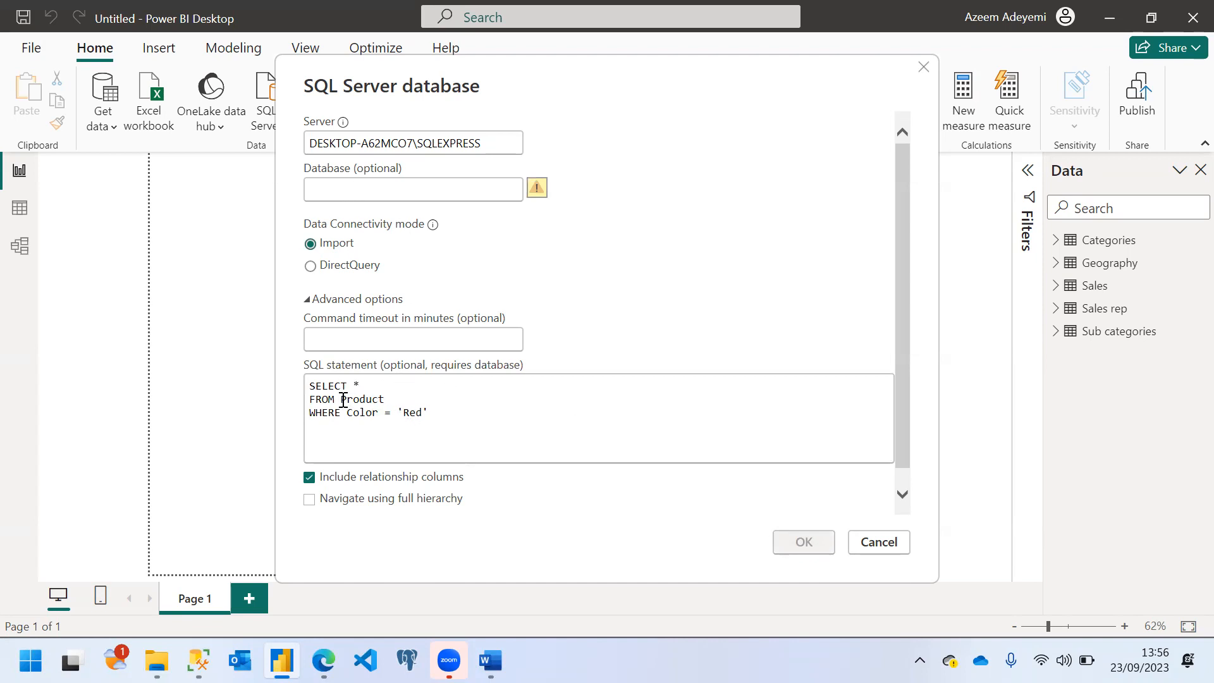
# Step: Set the database to Retail_Store after checking its name in Management Studio, preview the SQL statement's result and cancel the import
pyautogui.moveTo(342, 399); pyautogui.dragTo(383, 399)
pyautogui.click(373, 181)
pyautogui.moveTo(197, 660)
pyautogui.click(165, 560)
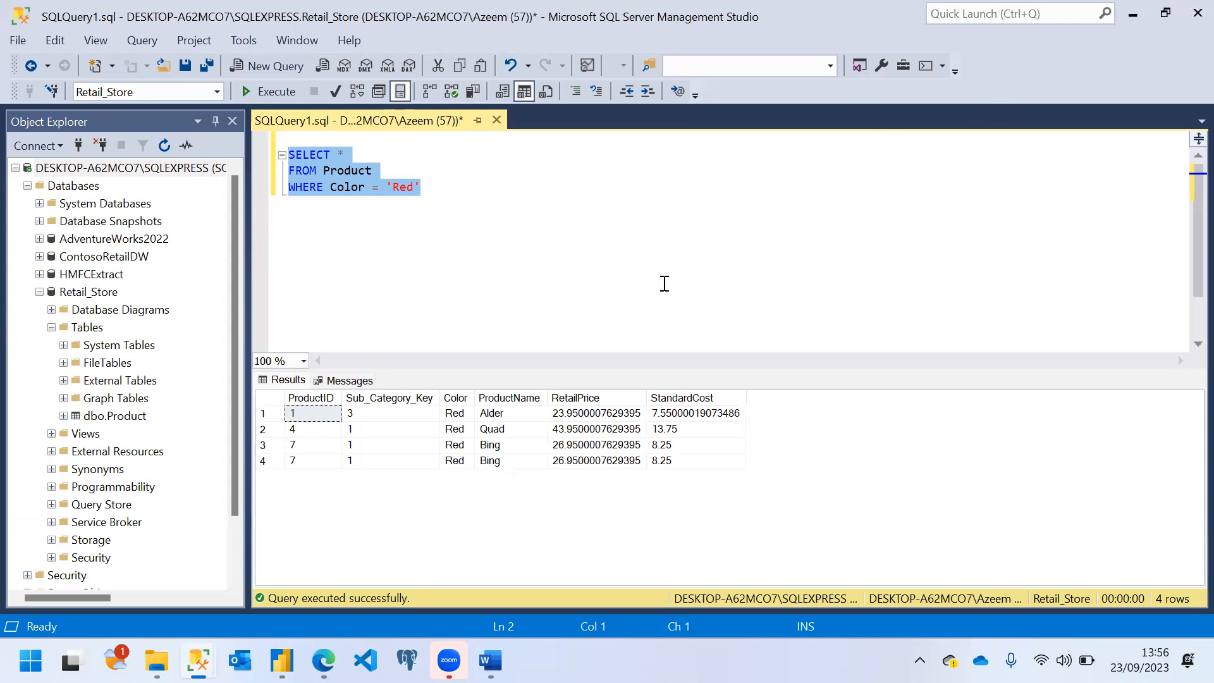
pyautogui.click(281, 660)
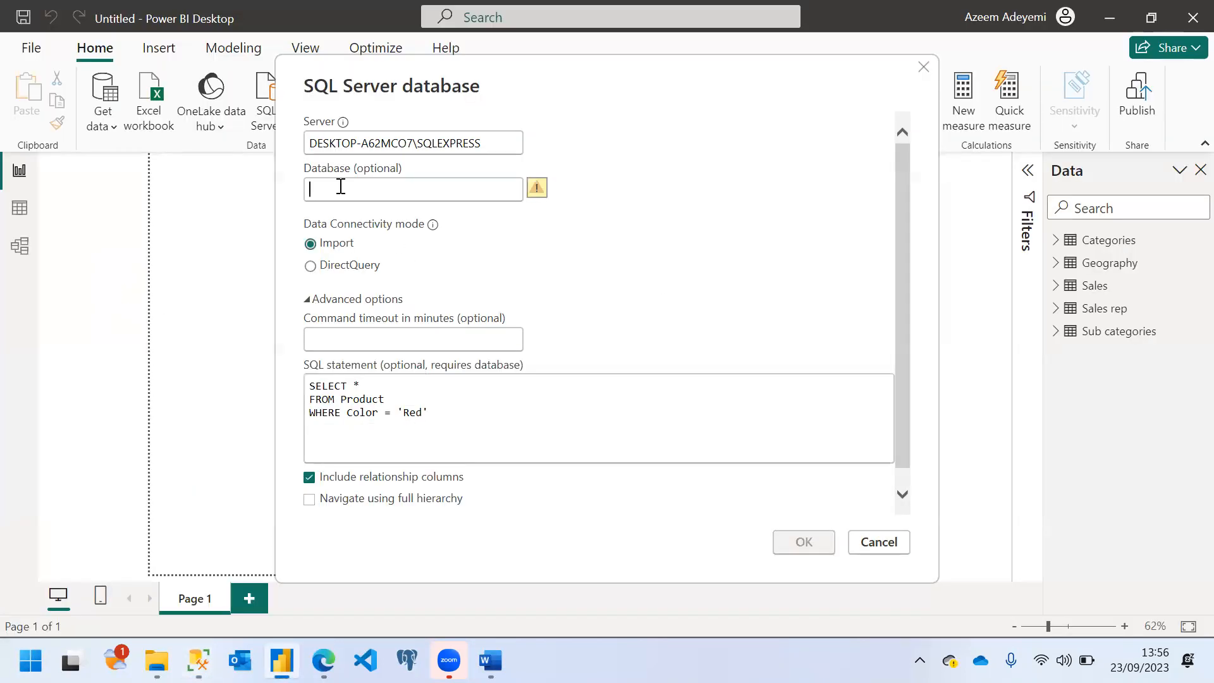
pyautogui.click(340, 189)
pyautogui.write('Reta')
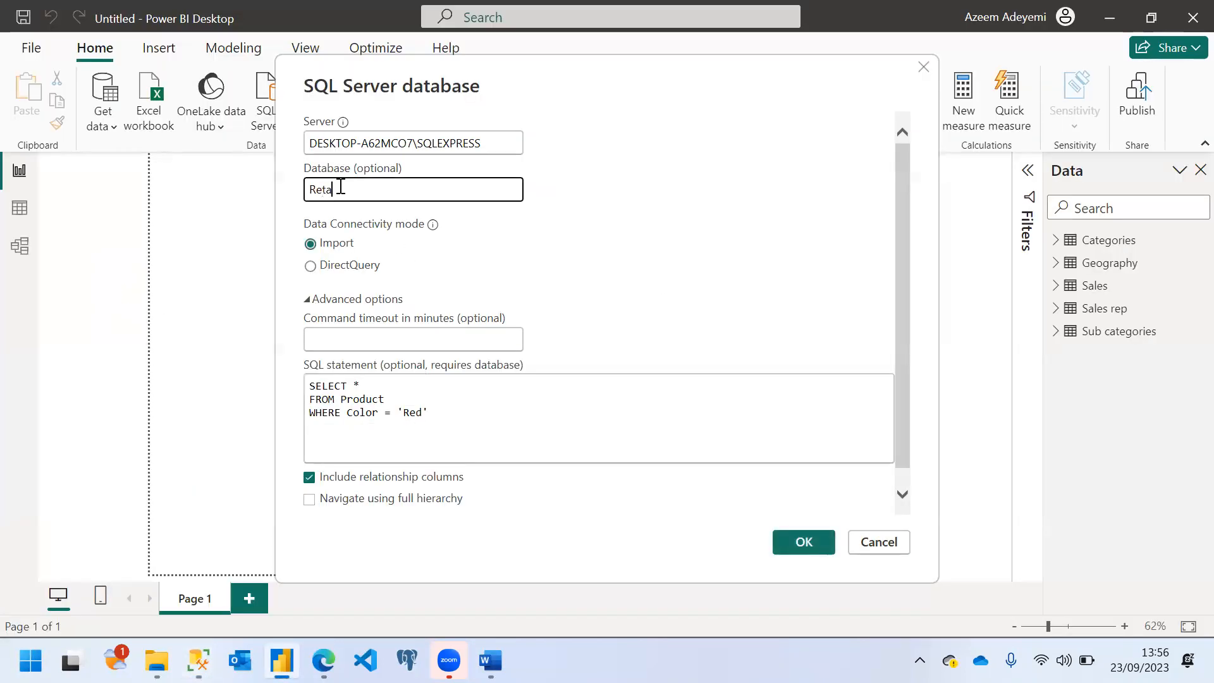
pyautogui.write('il Store')
pyautogui.click(796, 543)
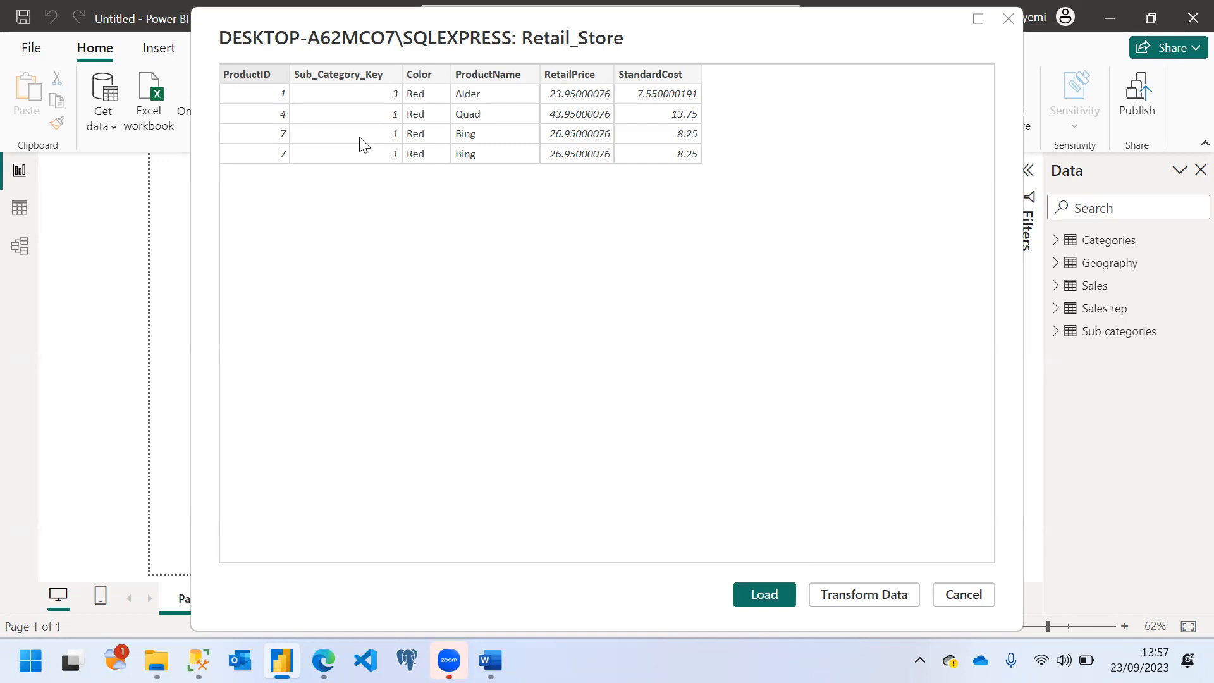
pyautogui.click(964, 595)
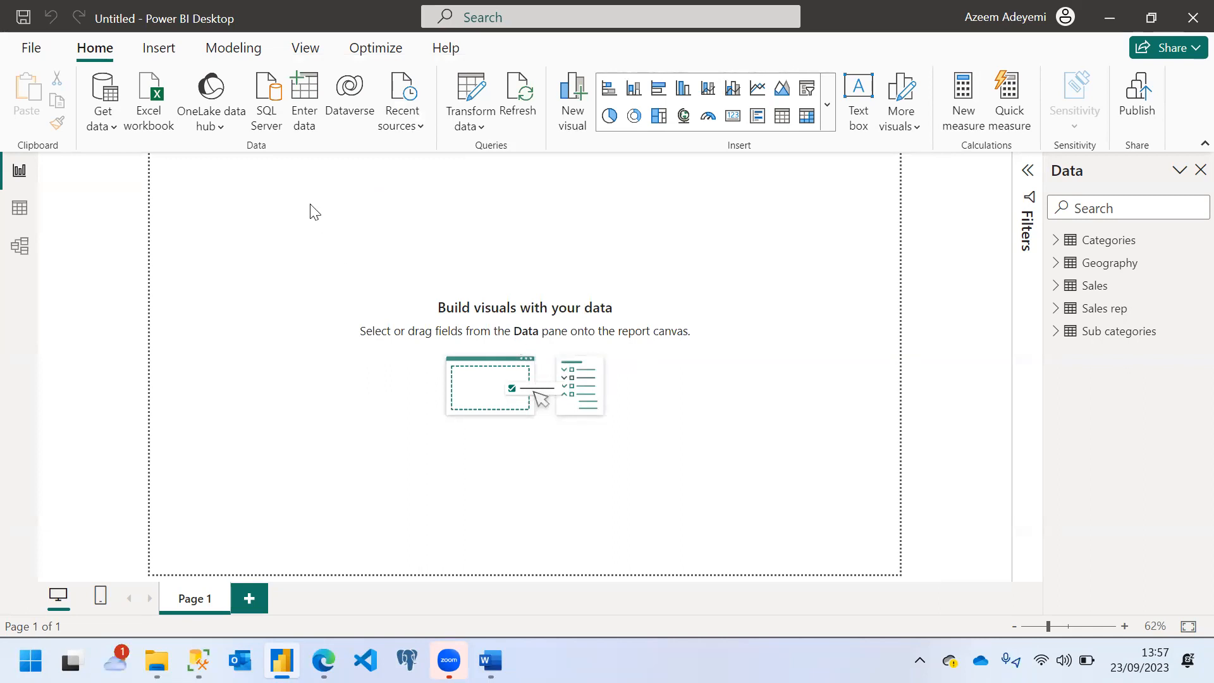
# Step: Start a new SQL Server connection, copy the server name from the open Server Properties window, and connect to it in Import mode
pyautogui.click(266, 104)
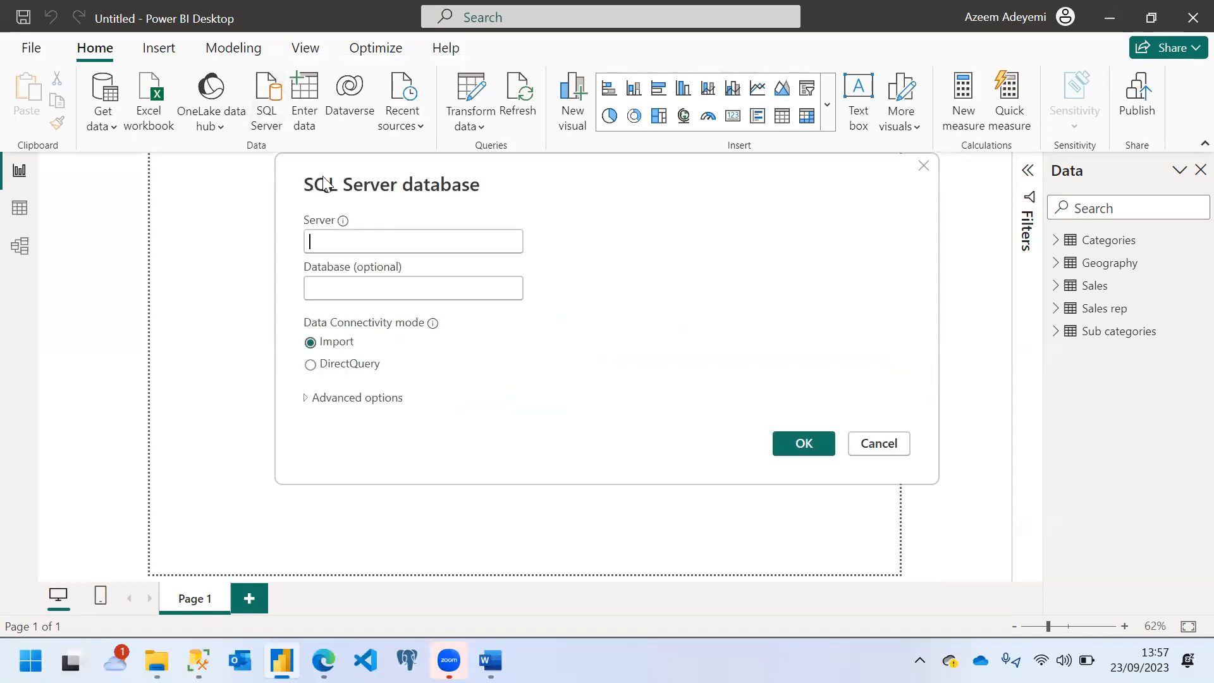
pyautogui.click(198, 660)
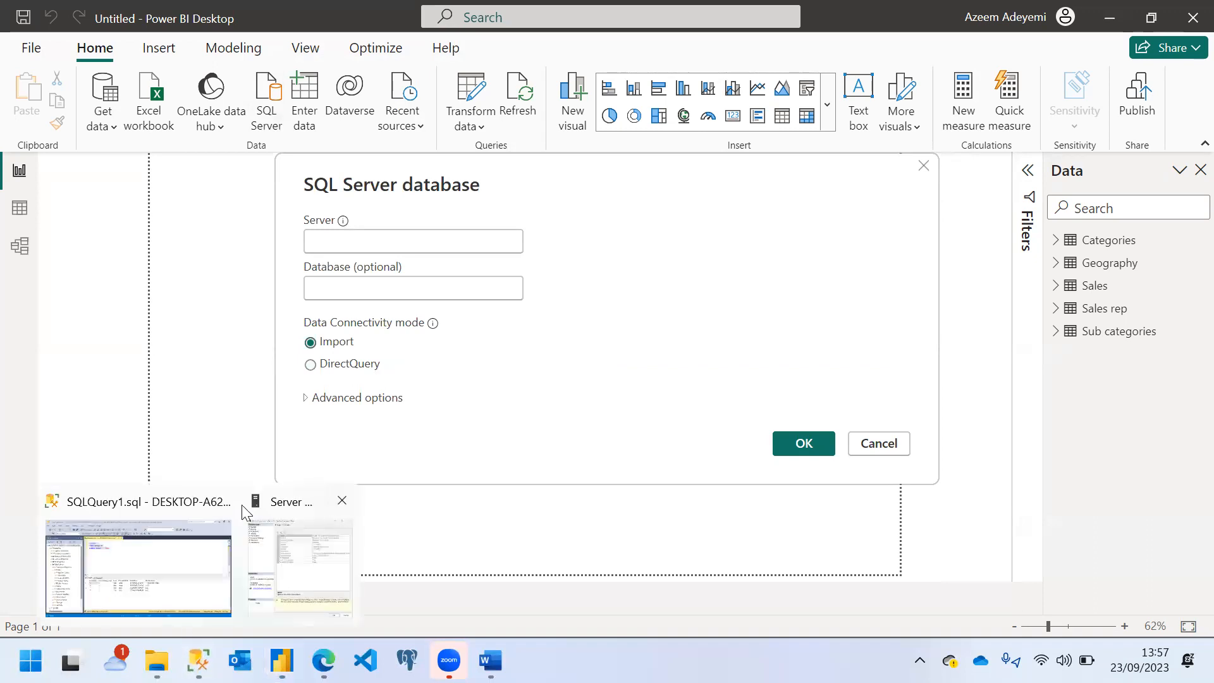
pyautogui.click(280, 546)
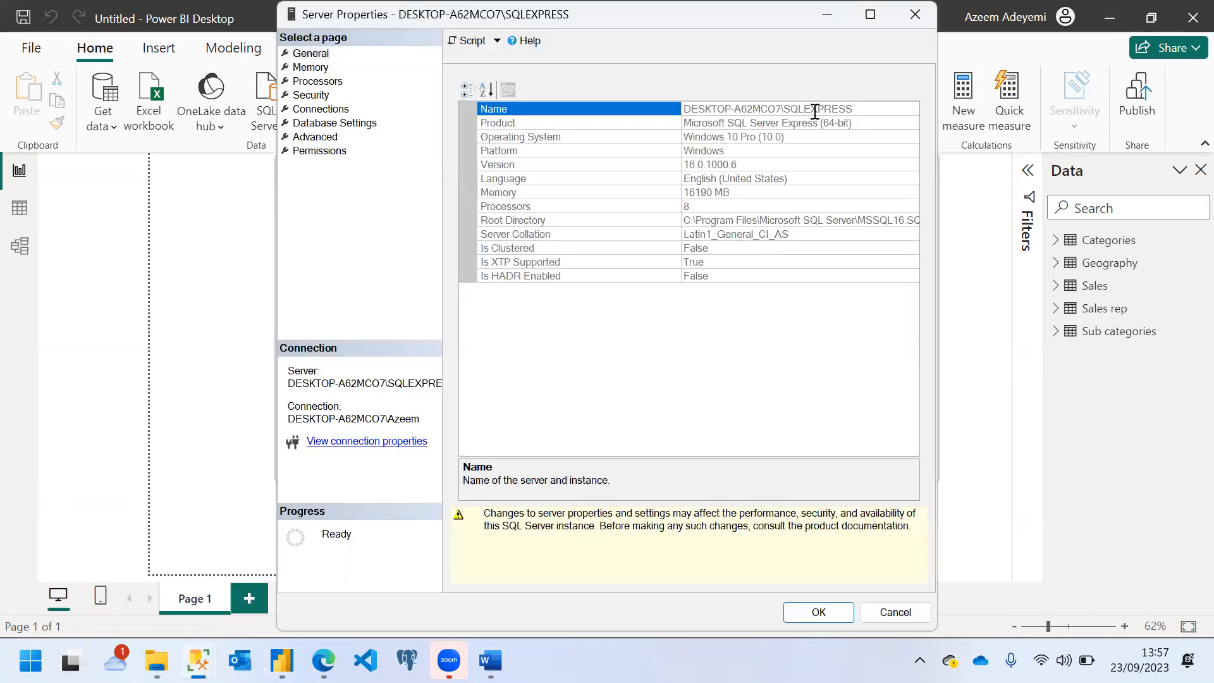
pyautogui.moveTo(858, 111); pyautogui.dragTo(678, 111)
pyautogui.hotkey('ctrl', 'c')
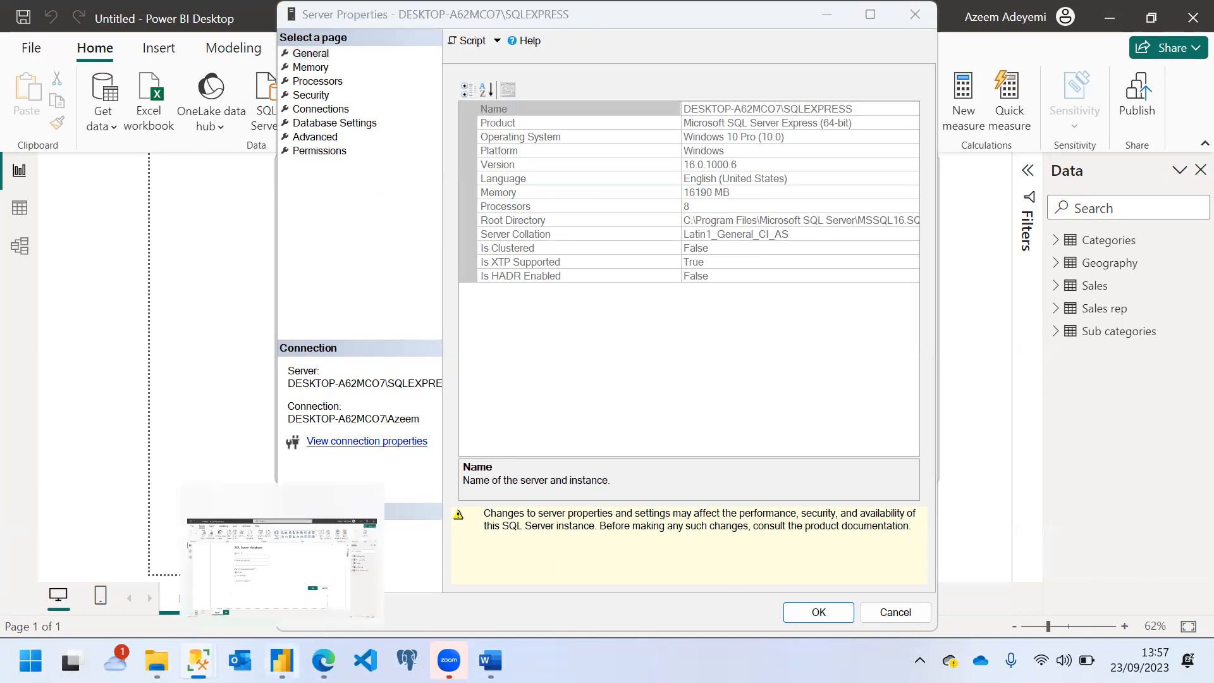
pyautogui.click(281, 660)
pyautogui.hotkey('ctrl', 'v')
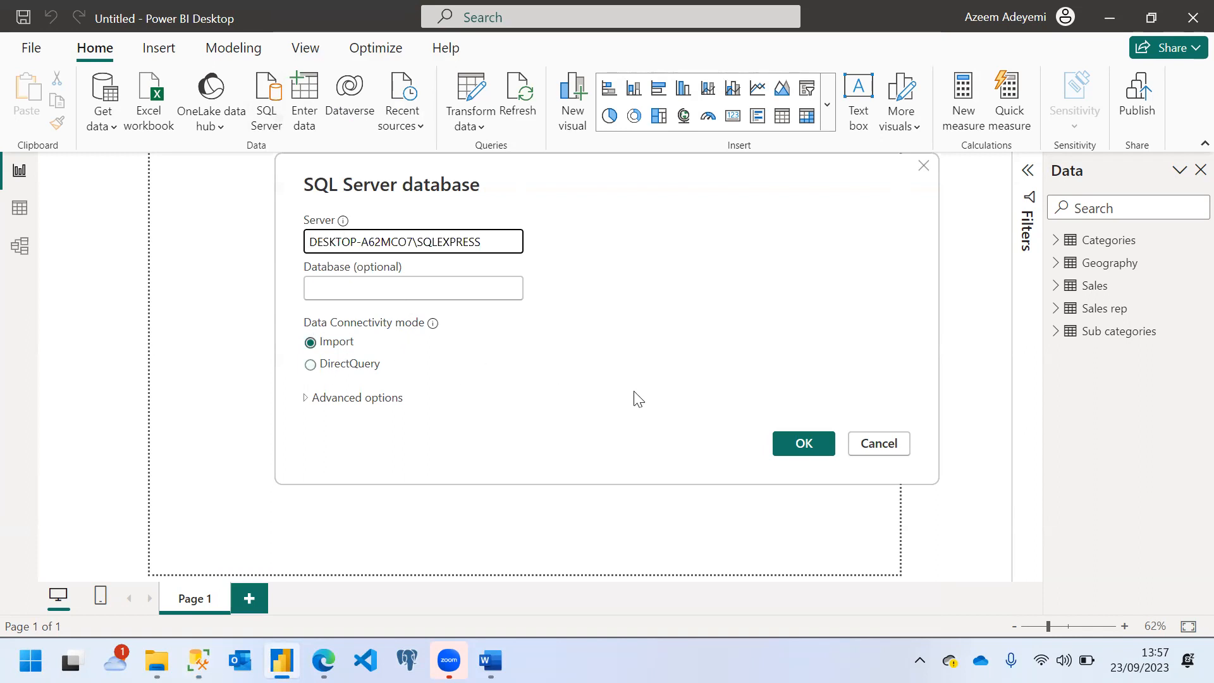
pyautogui.click(805, 442)
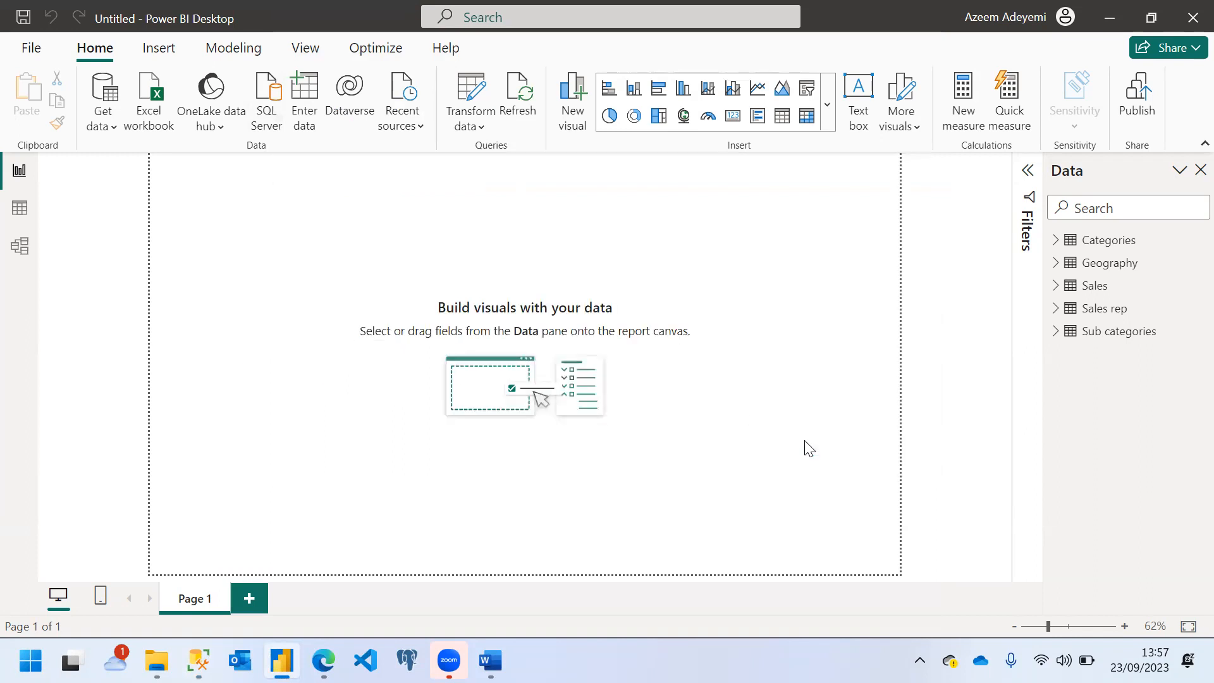
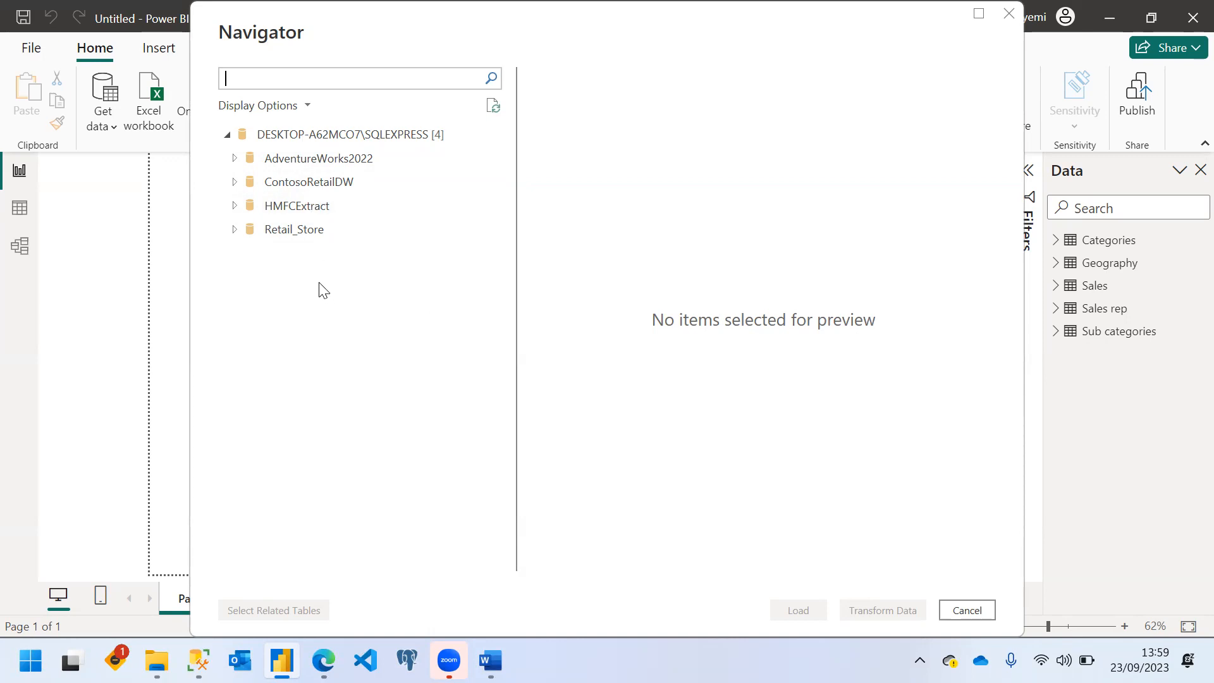
# Step: Preview the Product table of the Retail_Store database, select it and load it
pyautogui.click(232, 236)
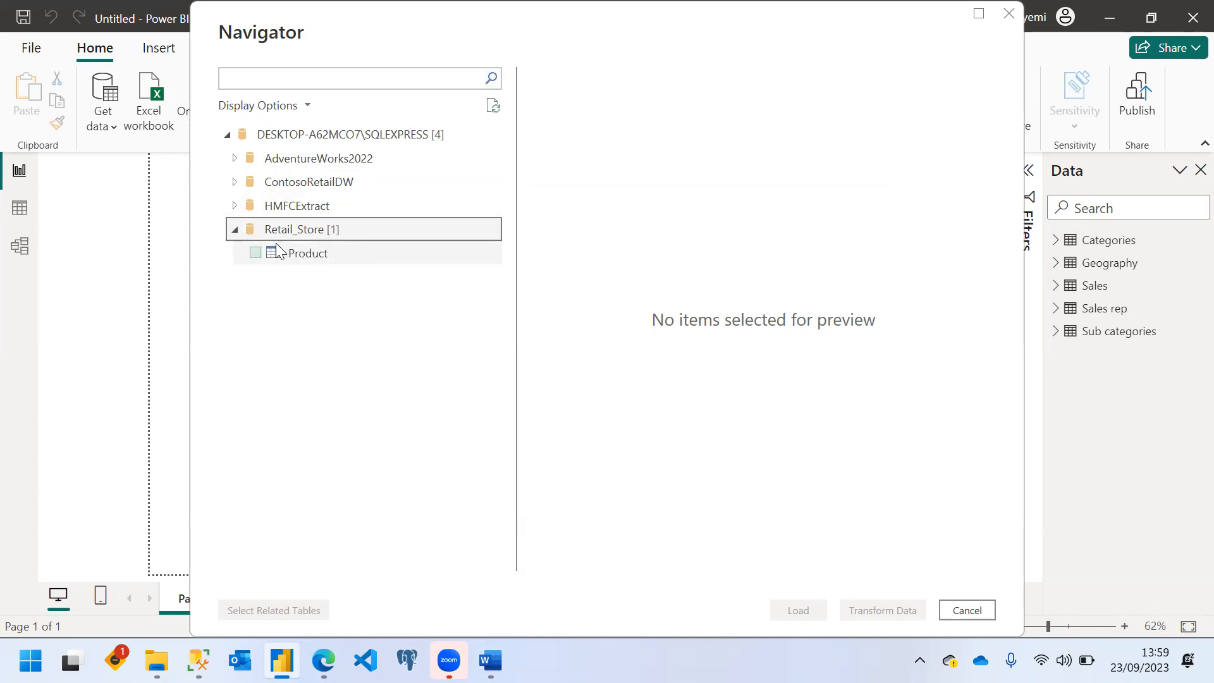
pyautogui.click(311, 259)
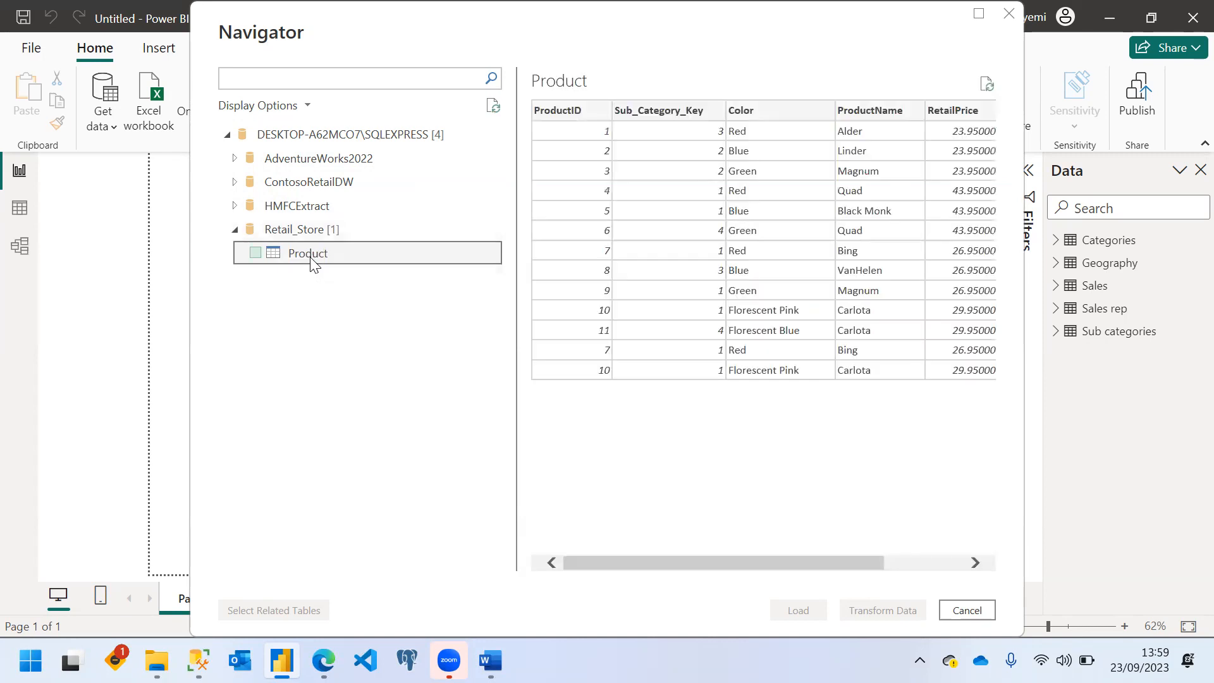
pyautogui.click(254, 254)
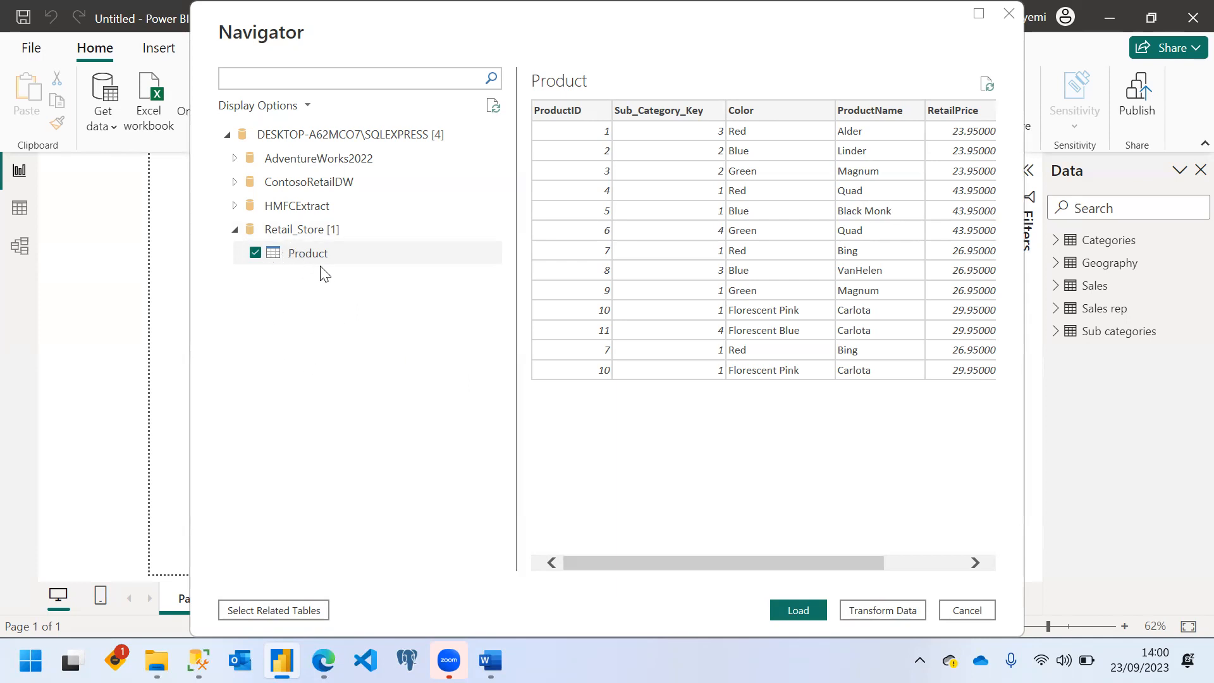
pyautogui.click(801, 609)
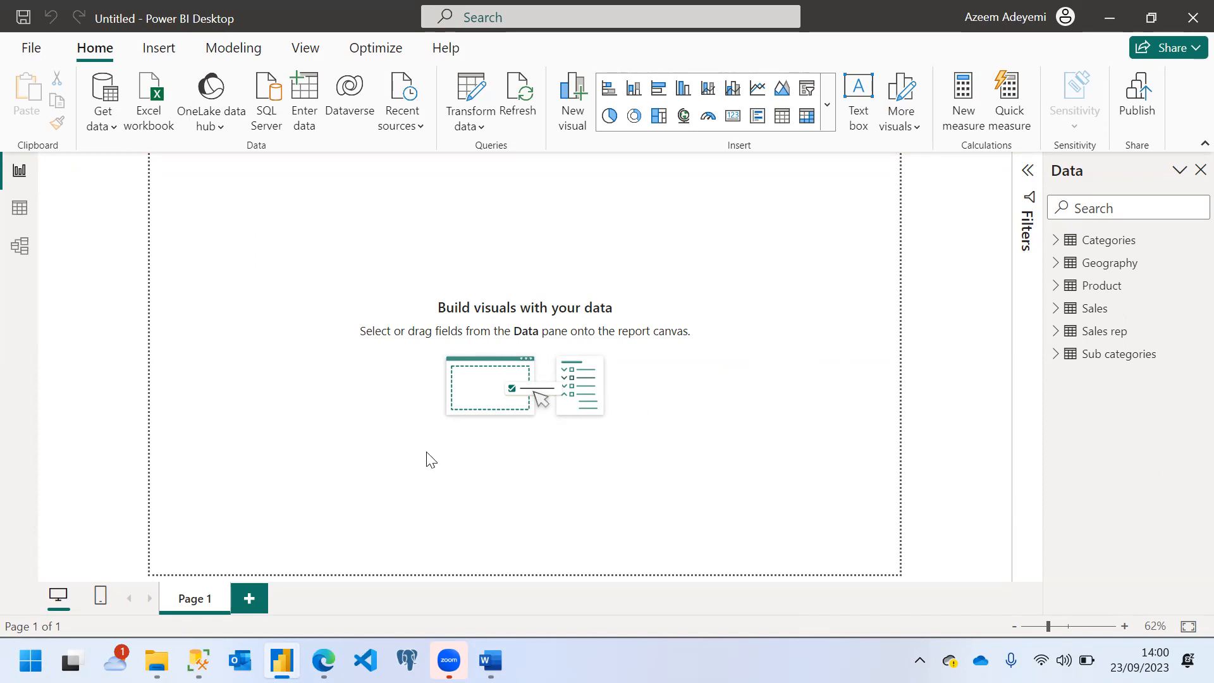
# Step: Switch to SQL Server Management Studio and expand the AdventureWorks2022 database to examine its tables
pyautogui.moveTo(199, 661)
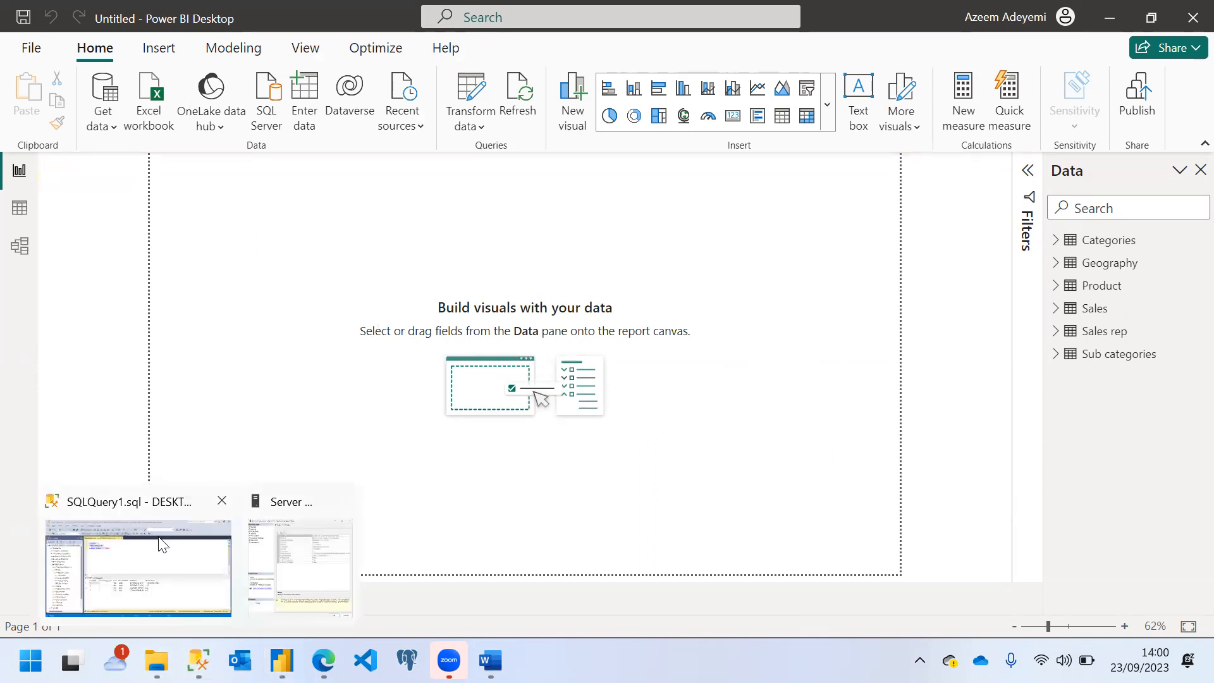
pyautogui.click(136, 556)
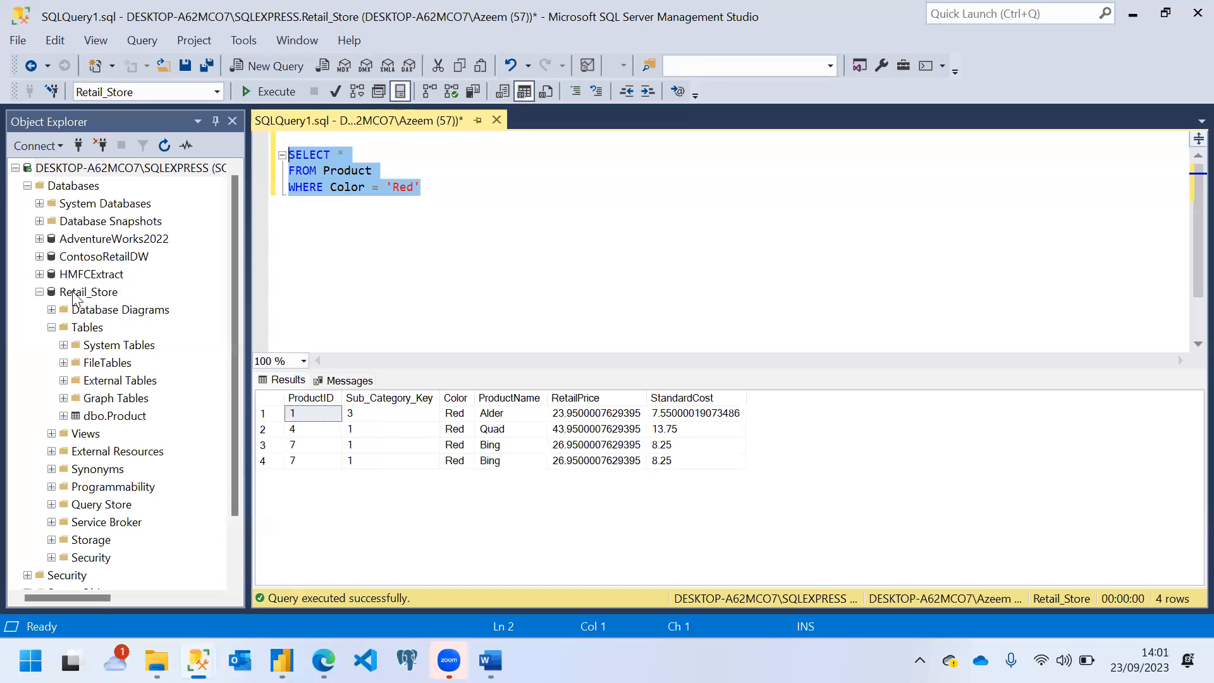
pyautogui.click(40, 239)
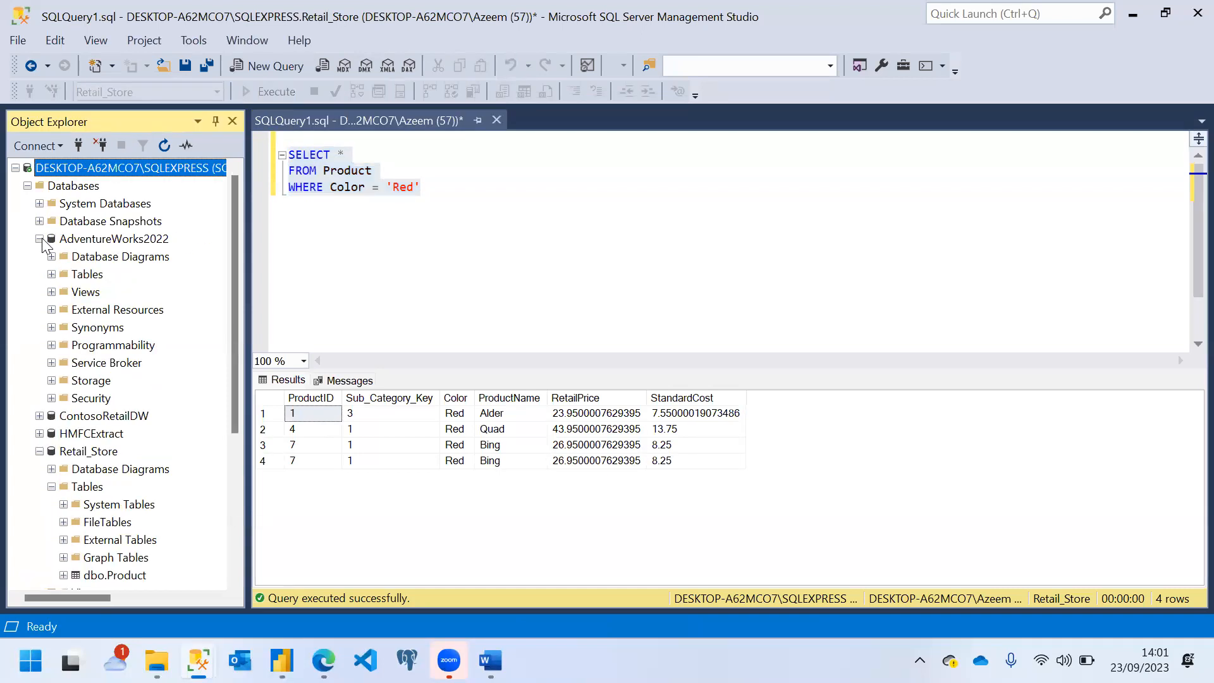
pyautogui.click(51, 274)
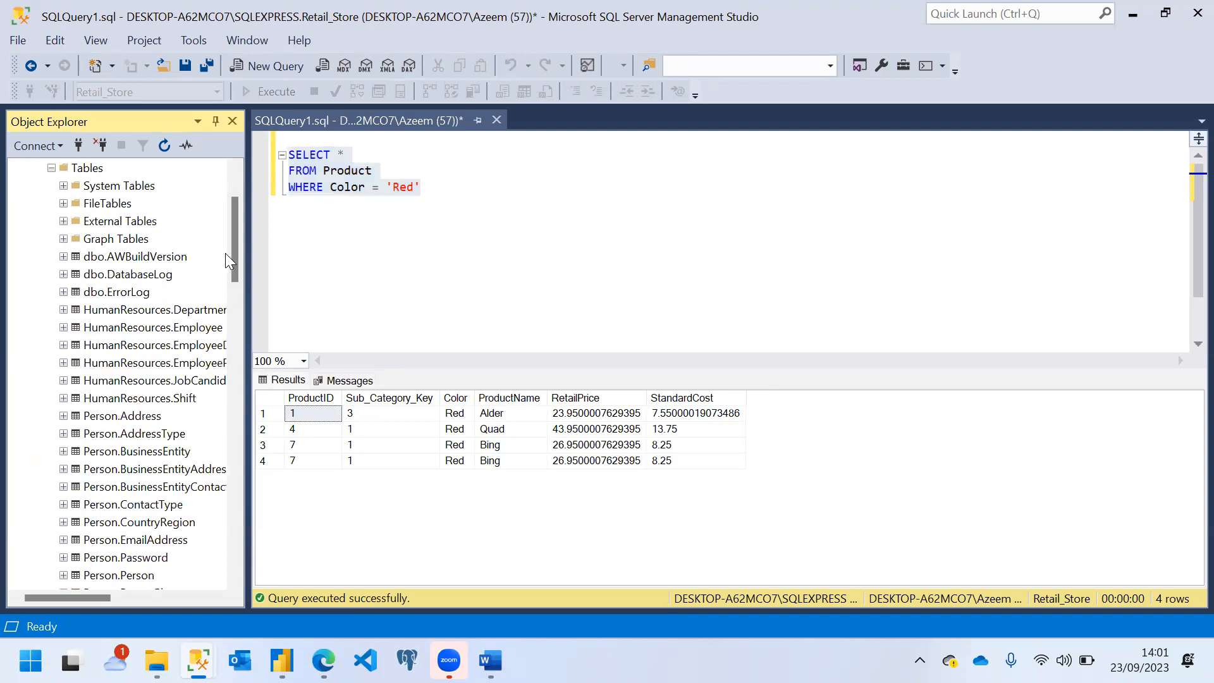
# Step: Switch back to Power BI Desktop, show the loaded data as tables, collapse the Categories and Sales field lists and examine the Product table
pyautogui.moveTo(234, 244)
pyautogui.mouseDown()
pyautogui.moveTo(241, 480)
pyautogui.moveTo(243, 339)
pyautogui.moveTo(223, 247)
pyautogui.mouseUp()
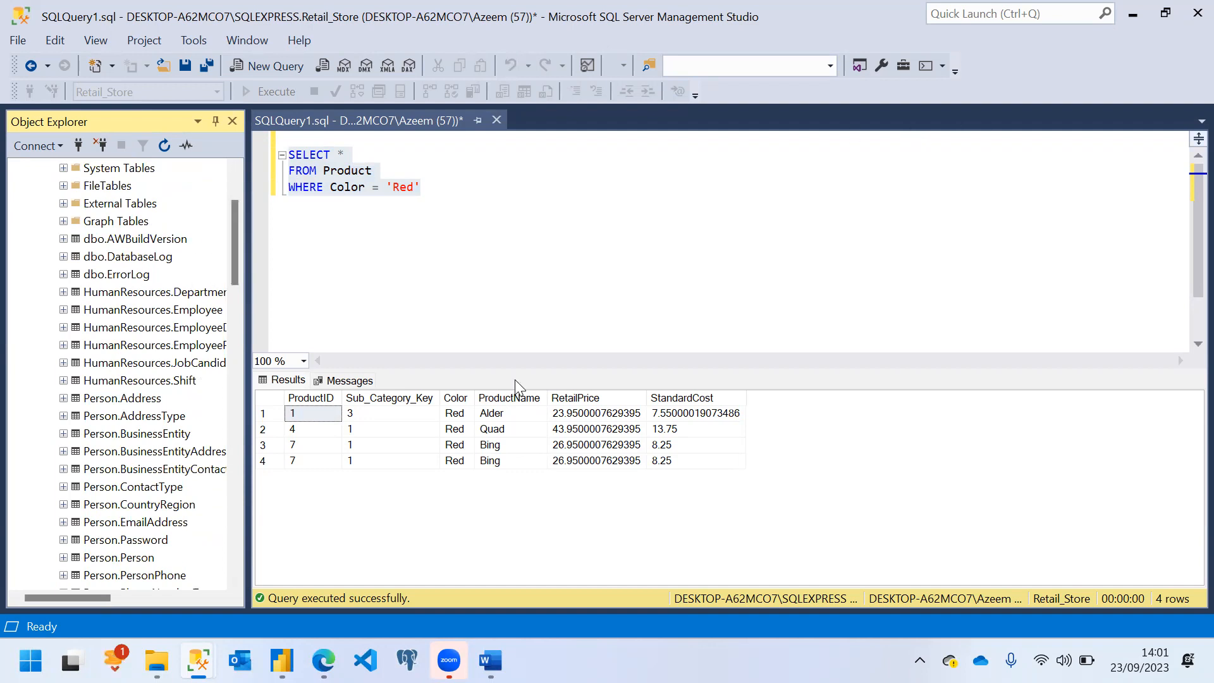
pyautogui.click(282, 660)
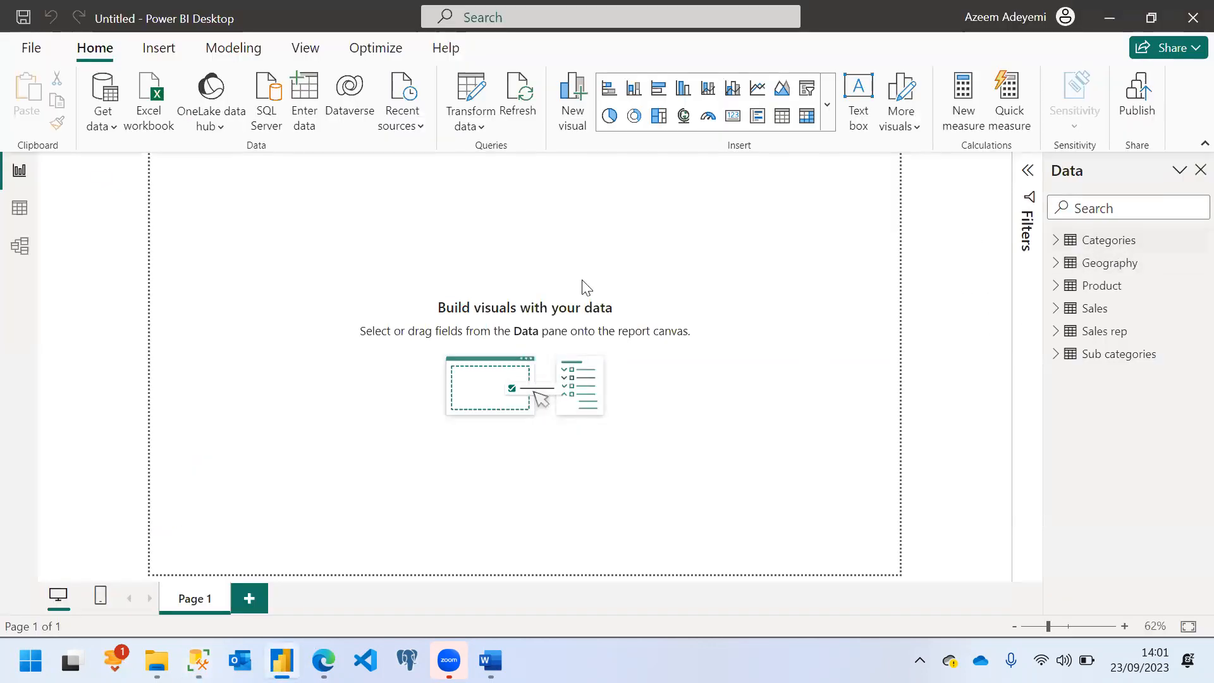
pyautogui.click(21, 209)
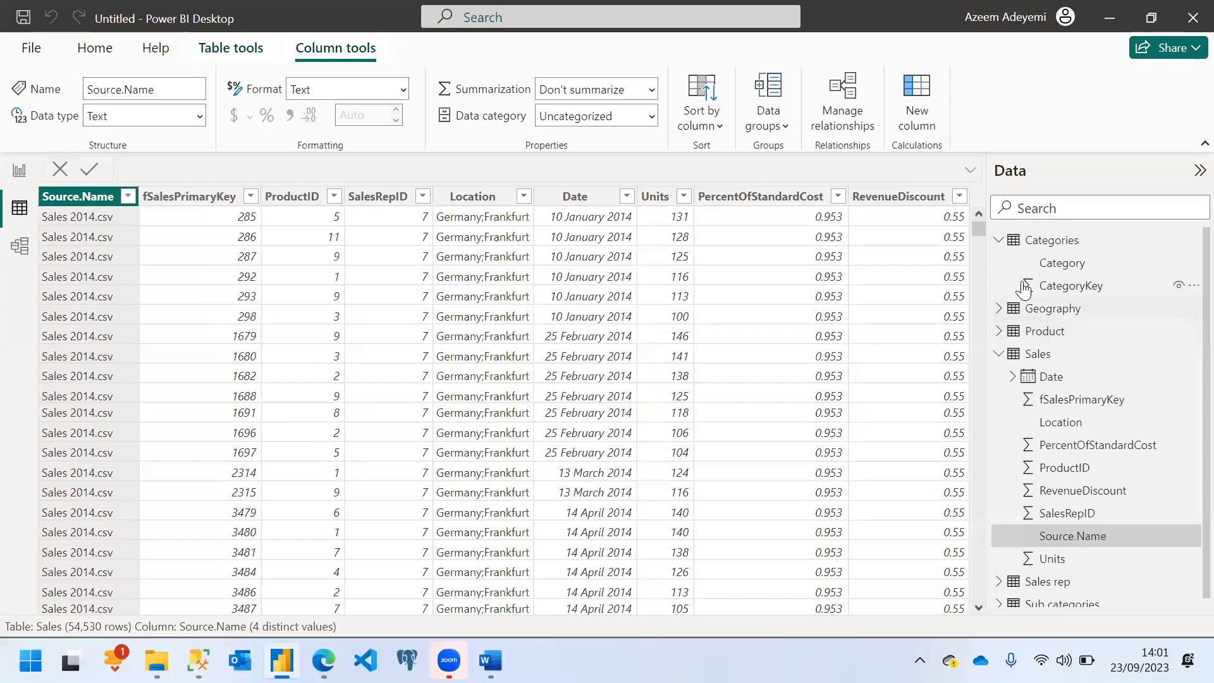
pyautogui.click(999, 240)
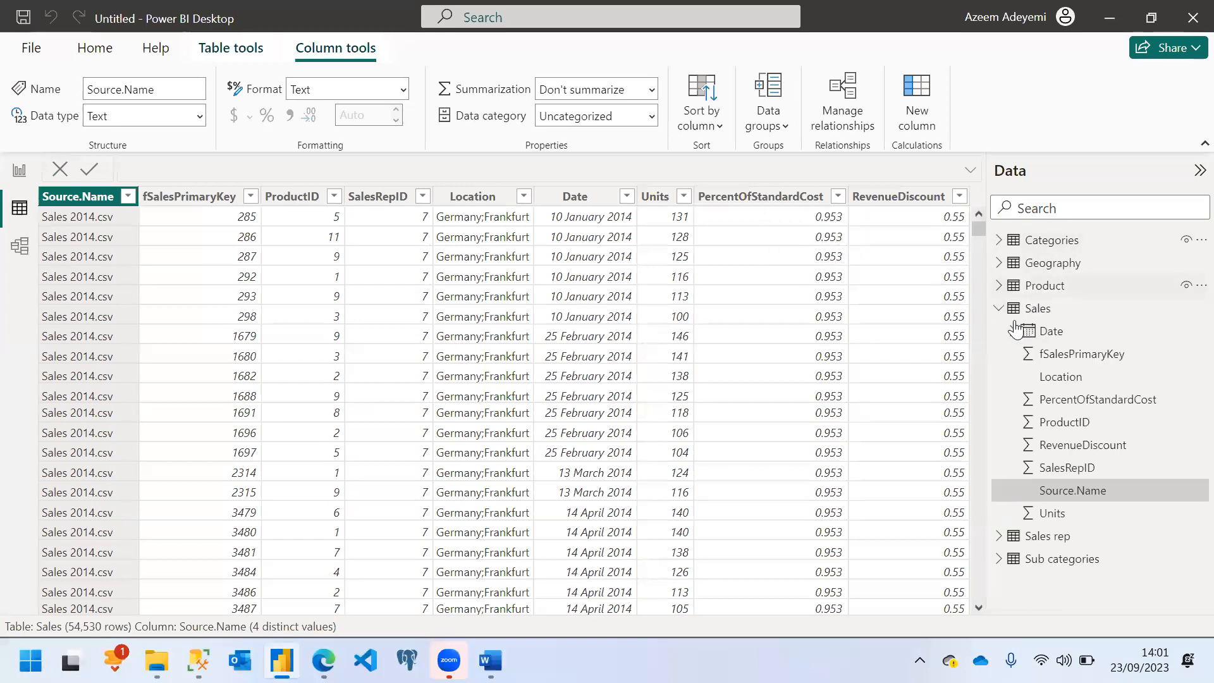
pyautogui.click(999, 308)
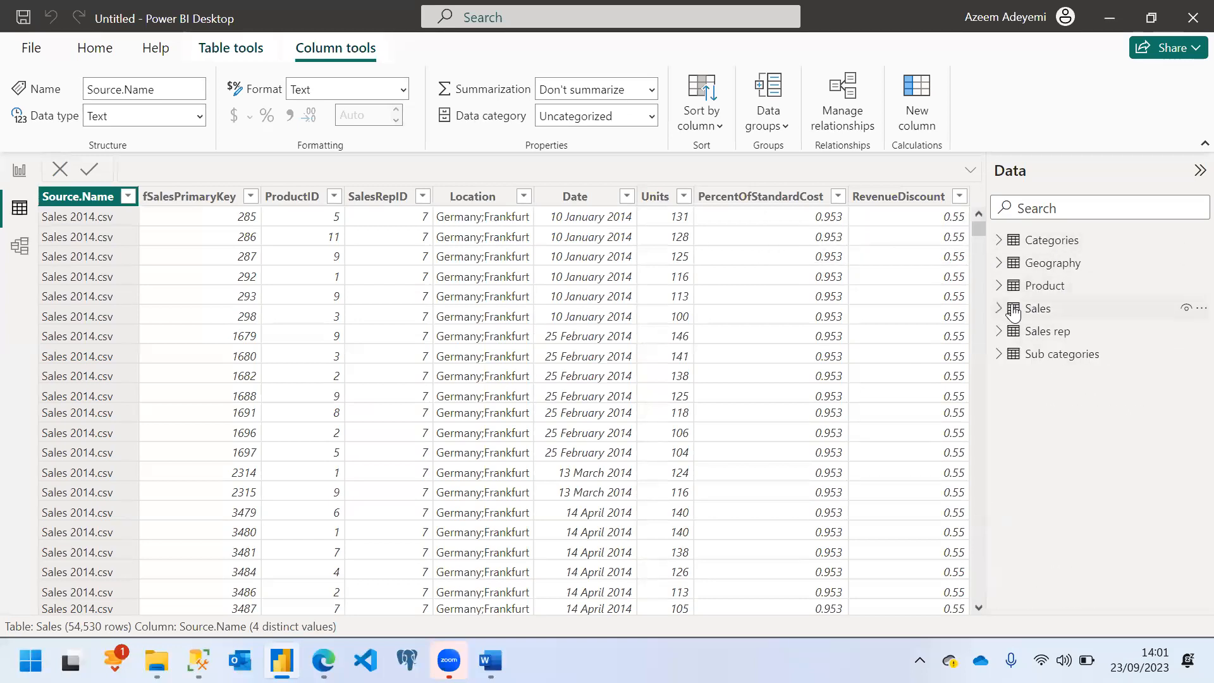
pyautogui.click(1047, 287)
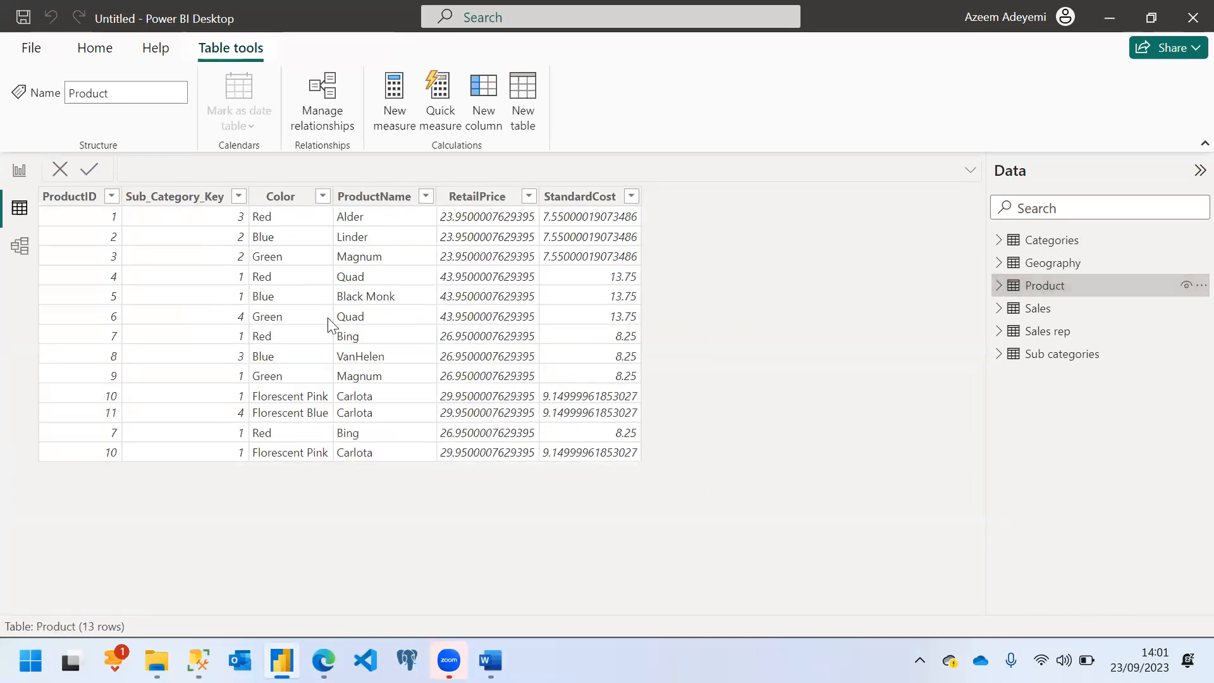
# Step: Examine the rows and column headers of the Sales, Sales rep, Sub categories, Categories and Geography tables, ending back on Product
pyautogui.click(1037, 310)
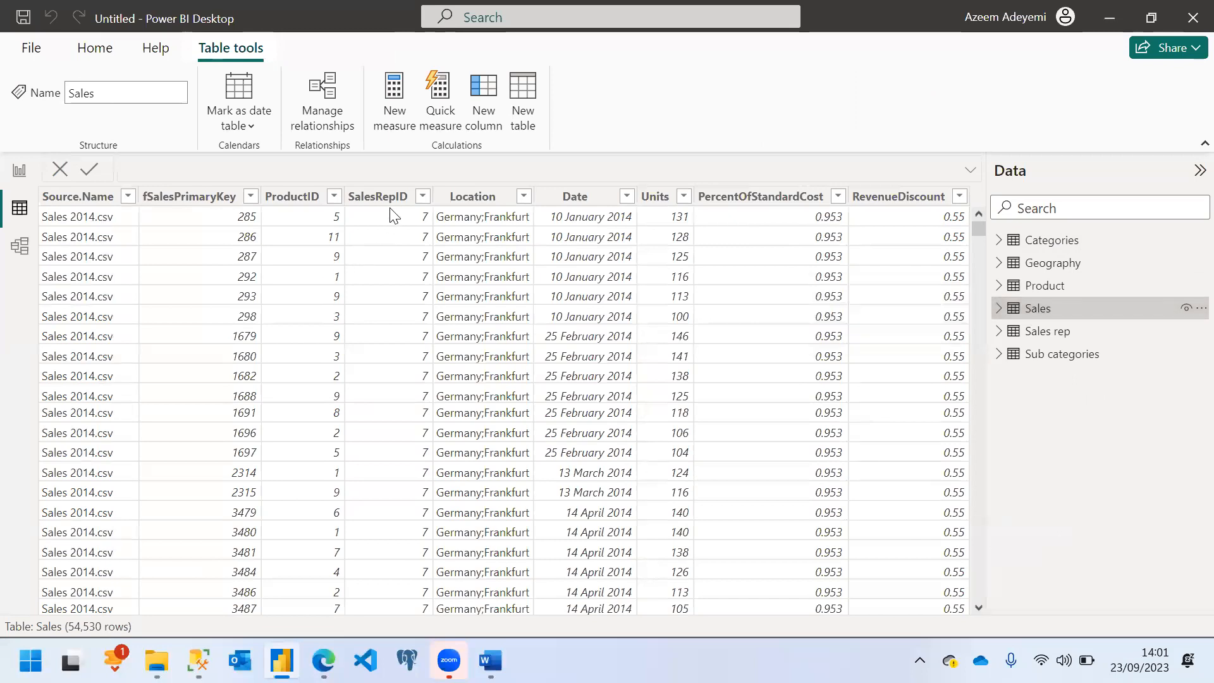
pyautogui.click(1050, 333)
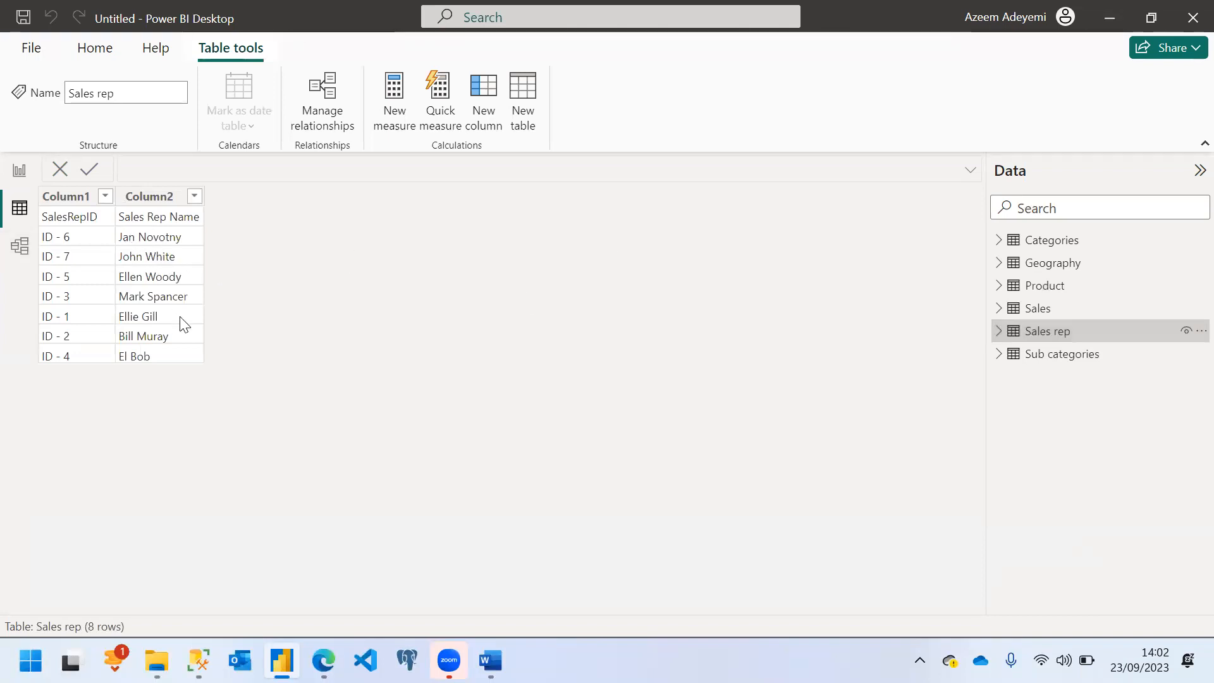
pyautogui.click(999, 354)
pyautogui.click(1069, 354)
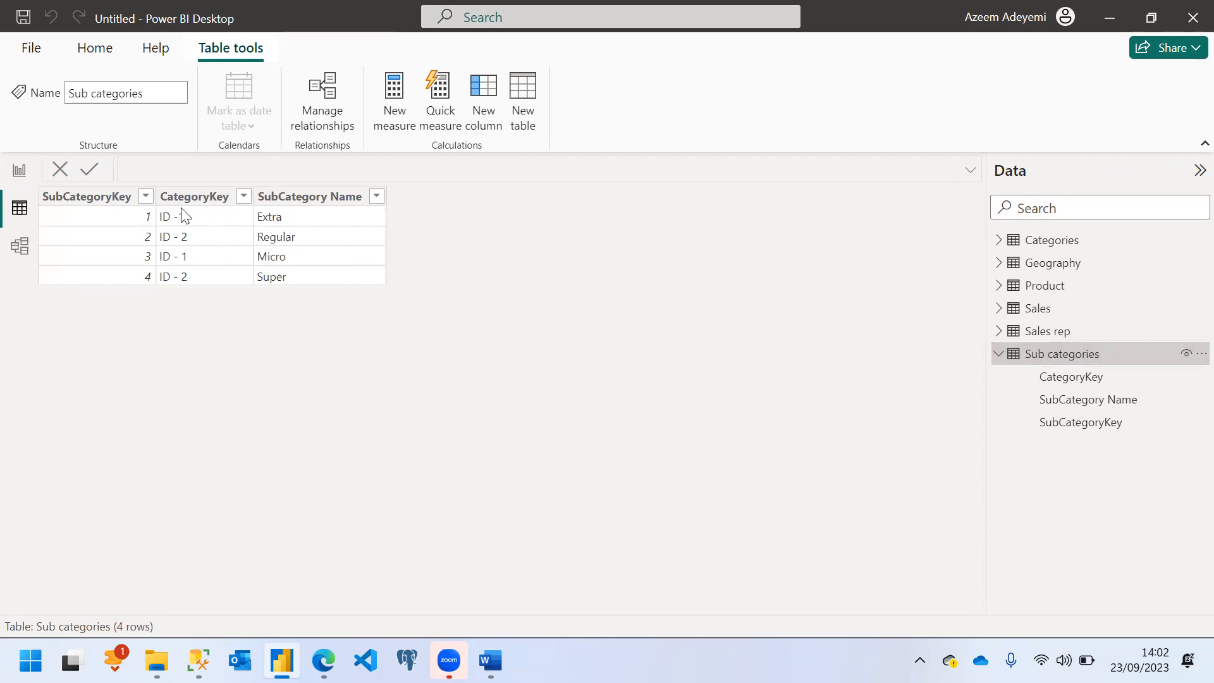
pyautogui.click(1046, 239)
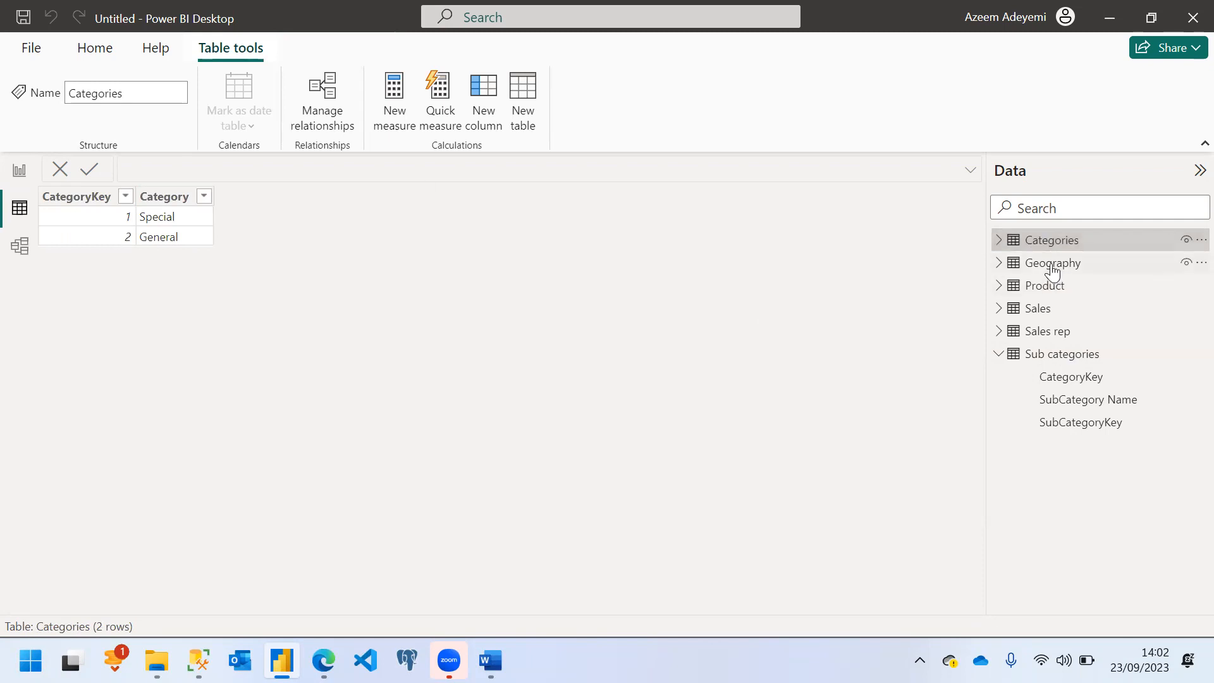
pyautogui.click(1052, 266)
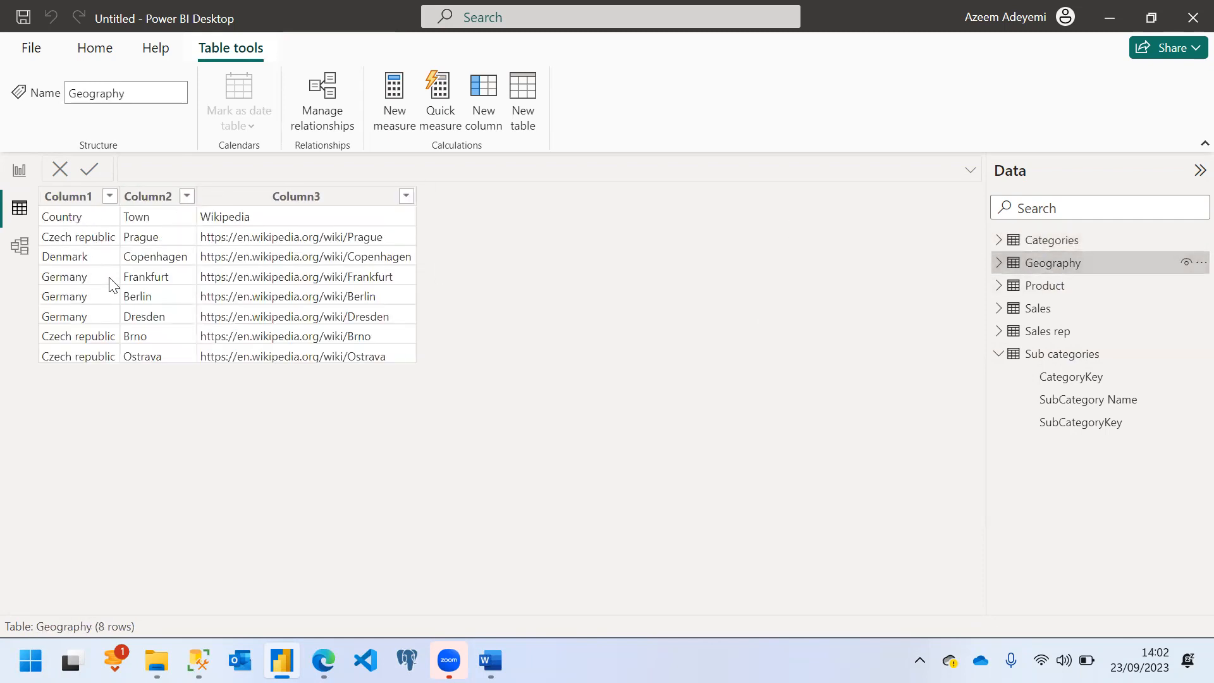
pyautogui.click(1044, 288)
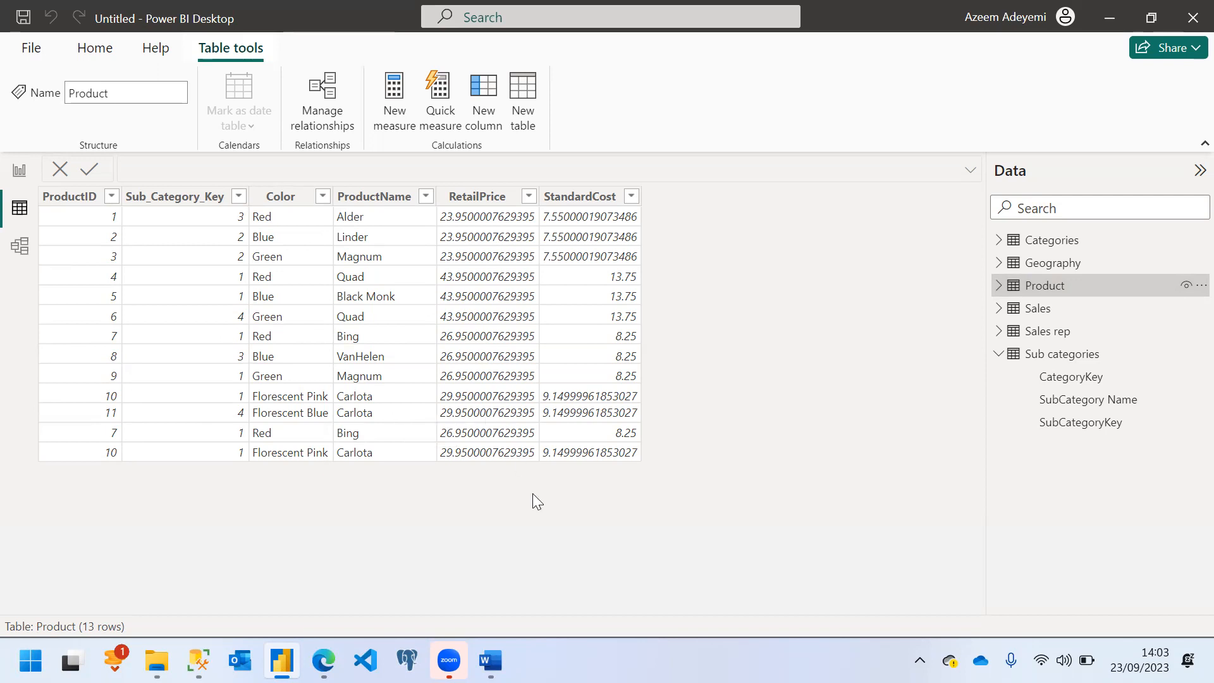
# Step: Switch to the Suftnet Retail Store Business document in Word and read Tasks 2.1 and 2.2 of the Data Modeling section
pyautogui.click(490, 660)
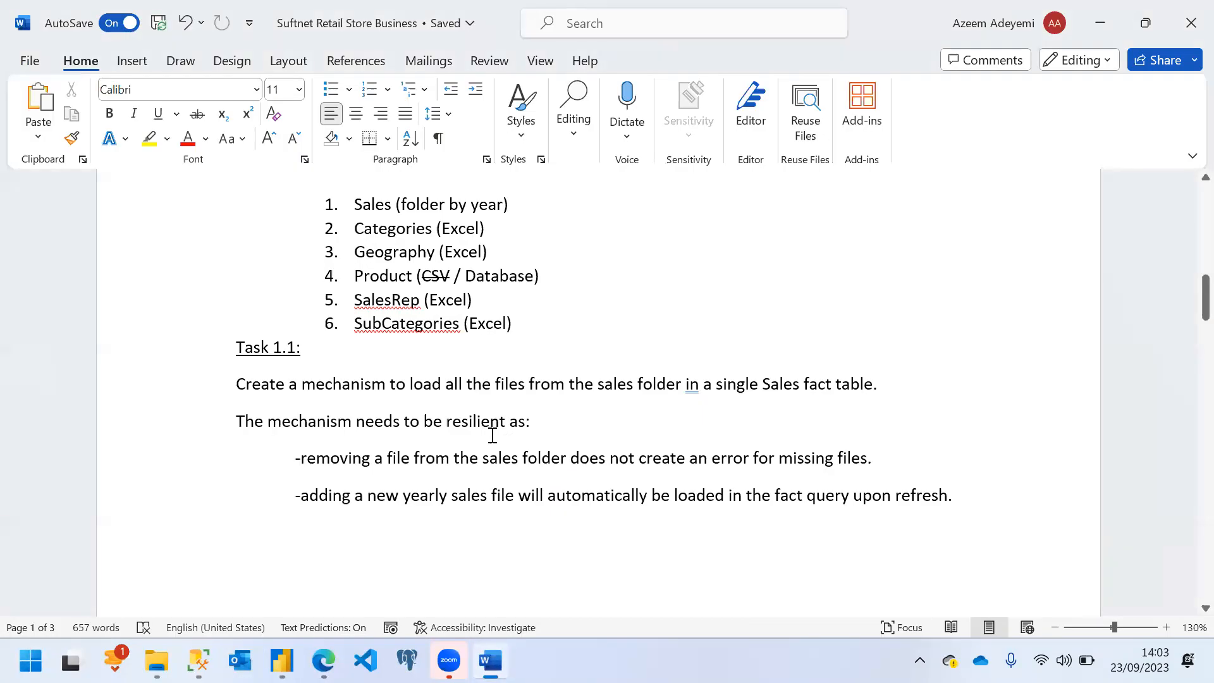
pyautogui.press('Down')
pyautogui.press('Down')
pyautogui.press('Down')
pyautogui.press('Down')
pyautogui.press('Down')
pyautogui.press('Down')
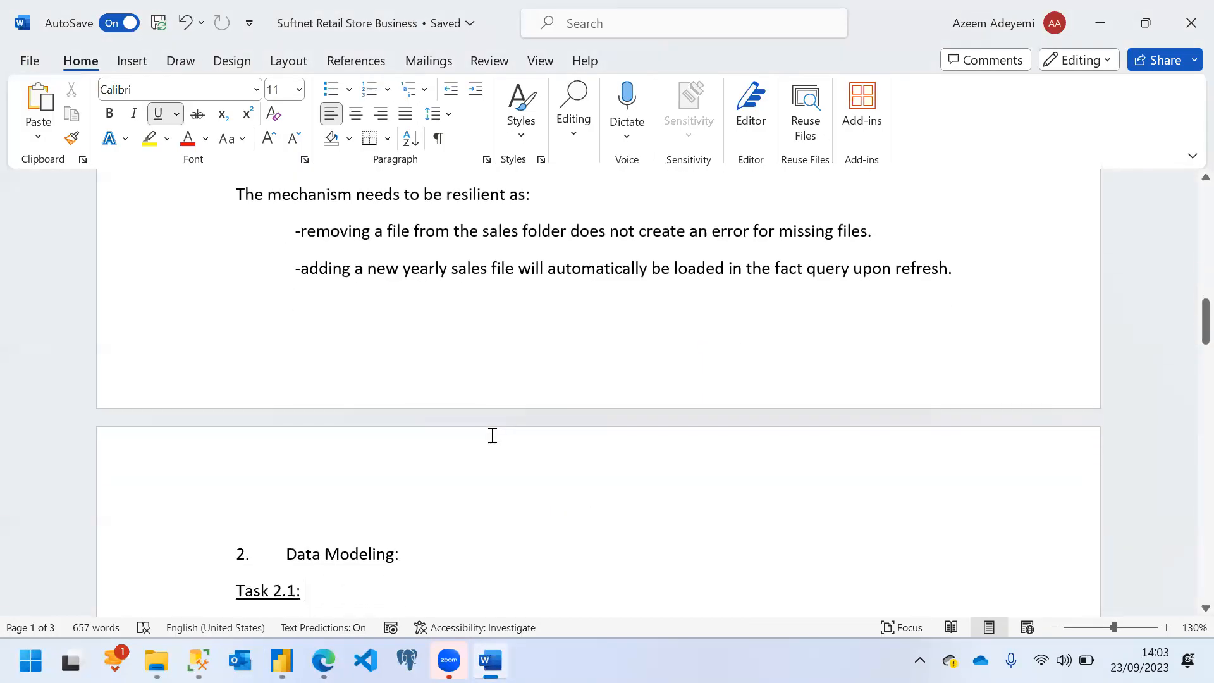
pyautogui.press('Down')
pyautogui.press('Down')
pyautogui.press('Down')
pyautogui.press('Down')
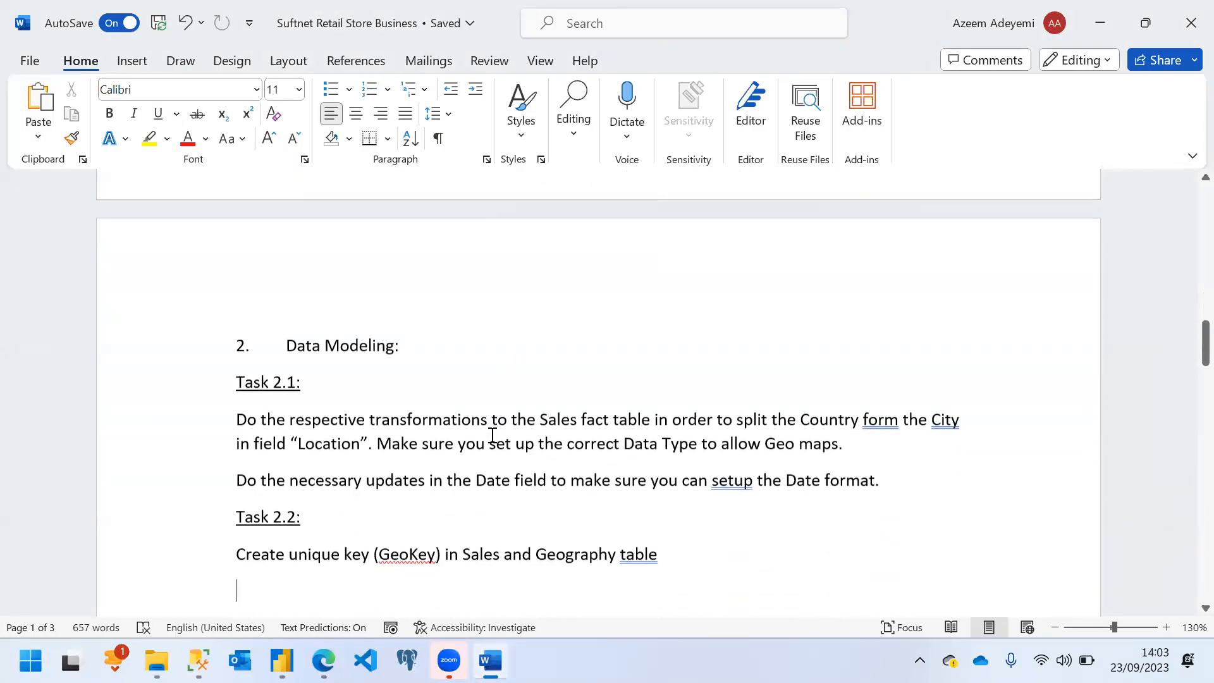
pyautogui.press('Up')
pyautogui.press('Up')
pyautogui.press('Up')
pyautogui.press('Up')
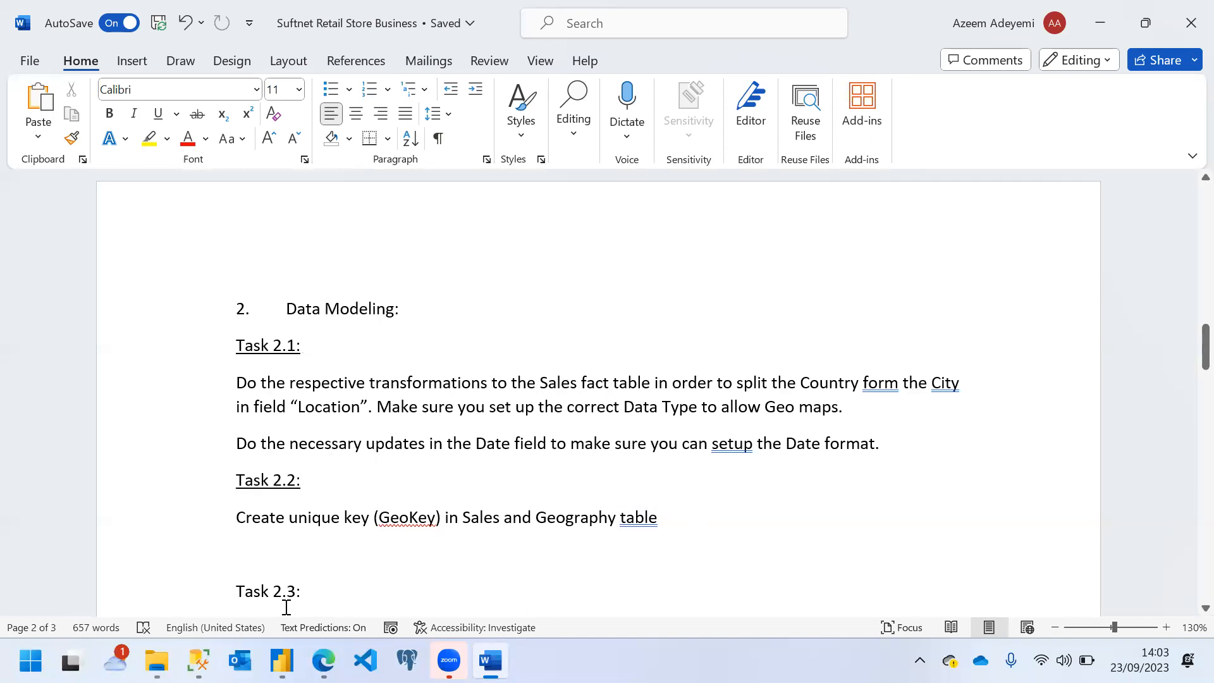
# Step: Return to Power BI Desktop and bring up the data import and transformation commands with the Product table on view
pyautogui.moveTo(282, 661)
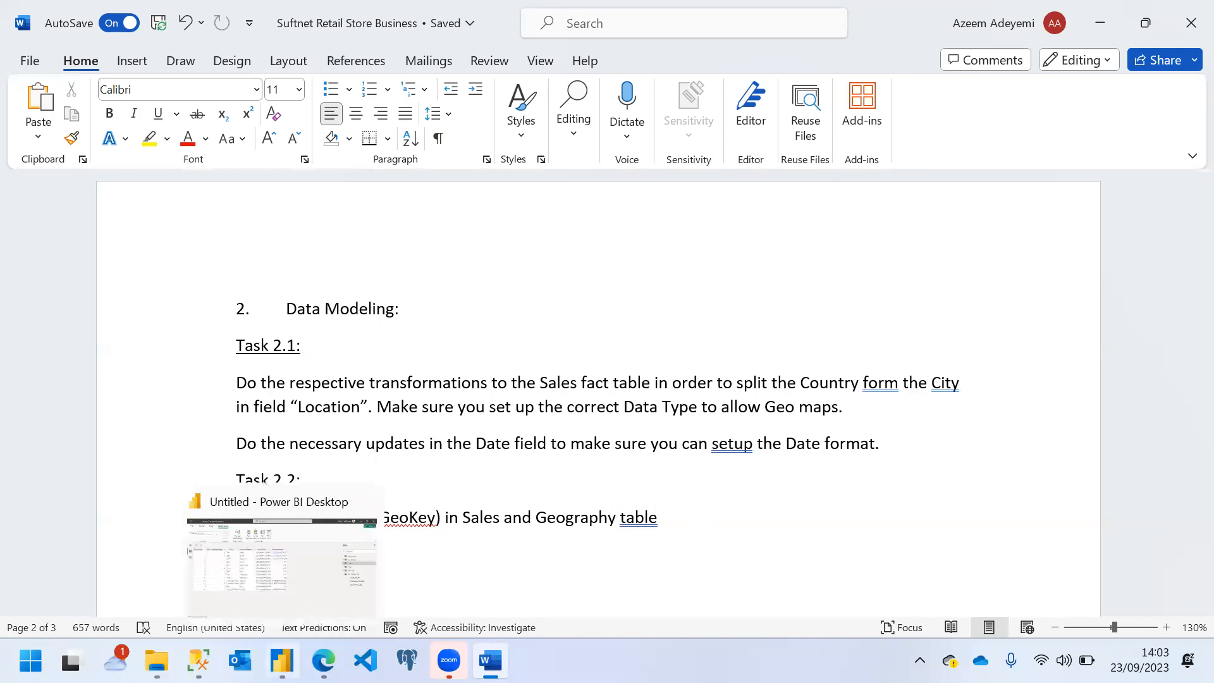
pyautogui.click(253, 563)
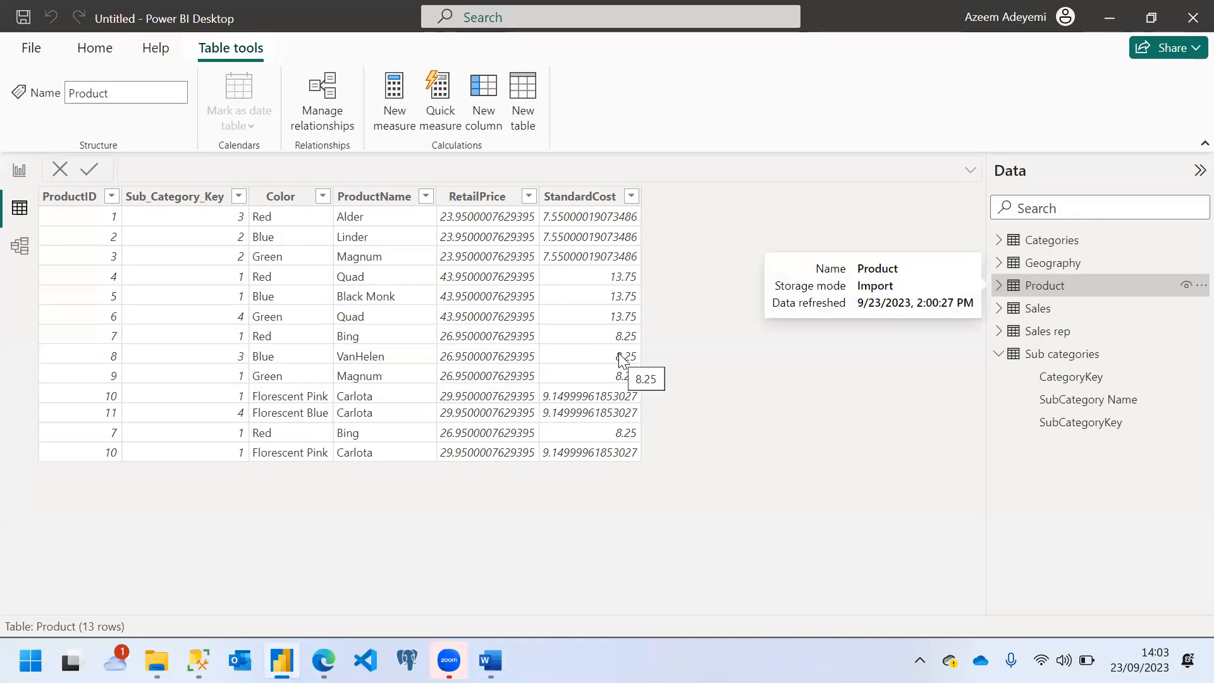
pyautogui.click(95, 49)
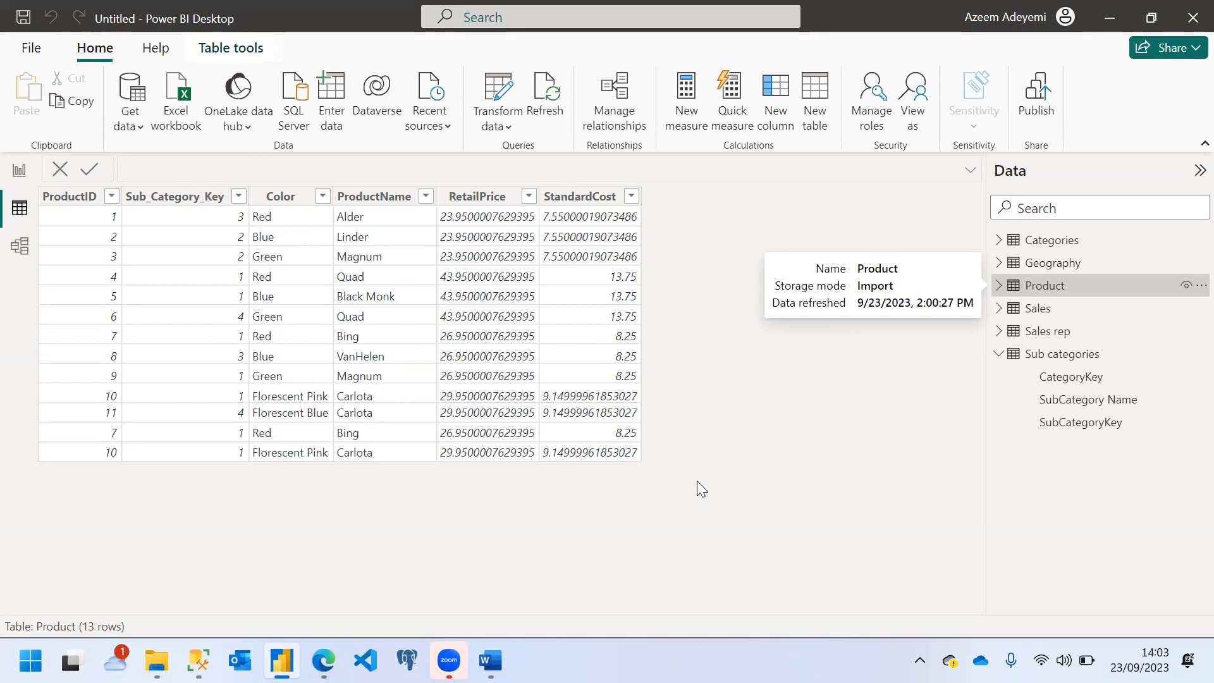
# Step: Switch to the Word requirement document and go back to its beginning to review the Background and Scope sections
pyautogui.moveTo(491, 661)
pyautogui.click(499, 579)
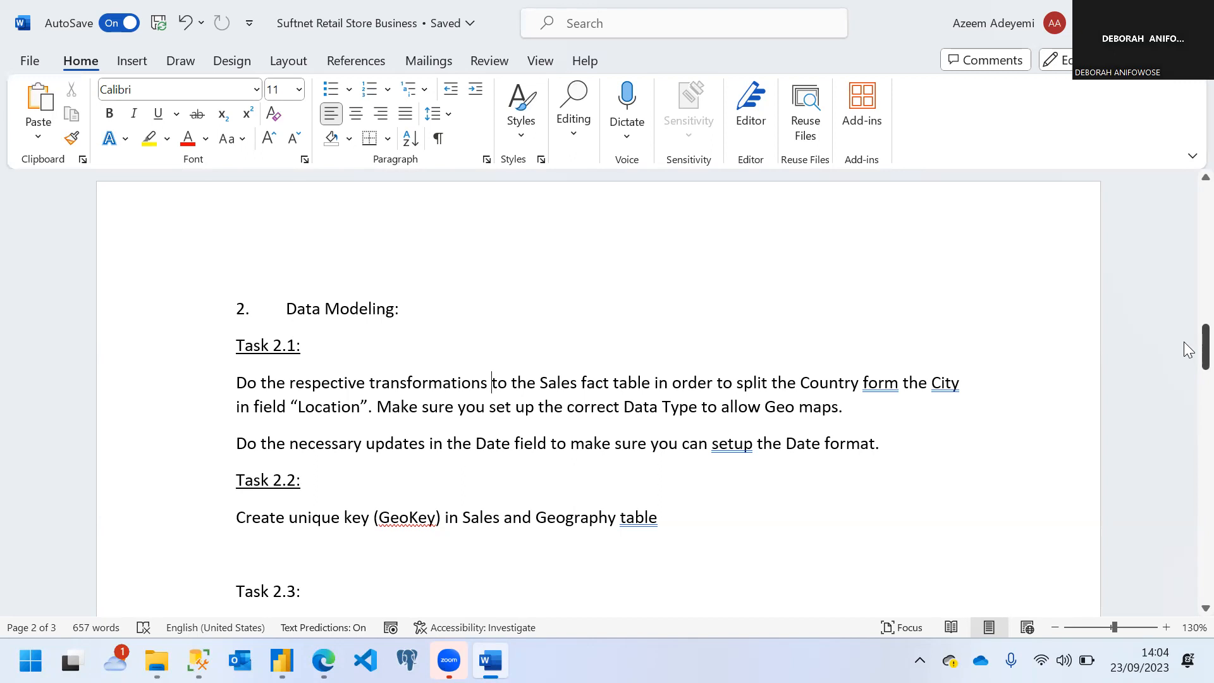
pyautogui.moveTo(1184, 339); pyautogui.dragTo(1185, 210)
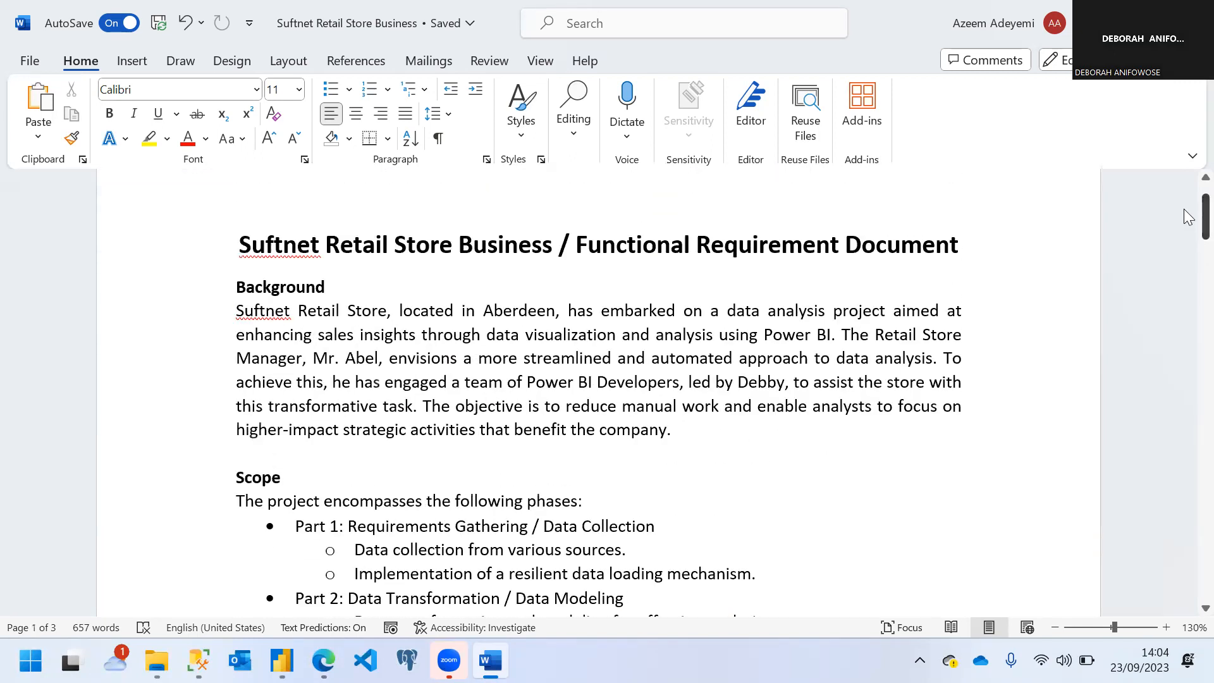